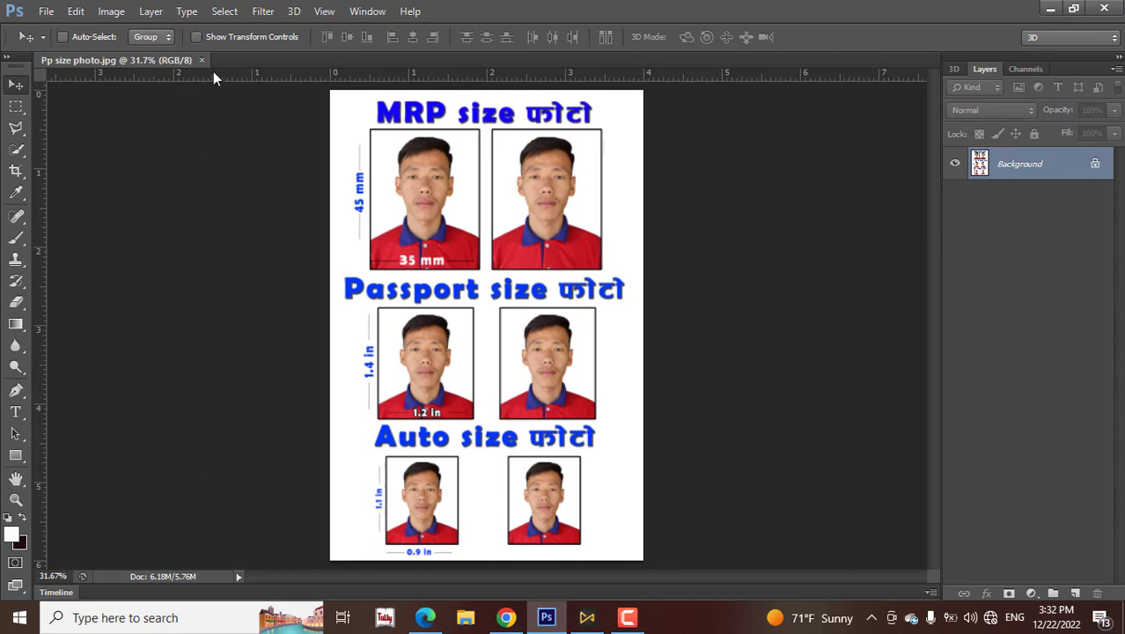
# Create a new blank document from the Photo preset, Portrait 4 x 6 inches, at 300 pixels per inch.
pyautogui.click(45, 11)
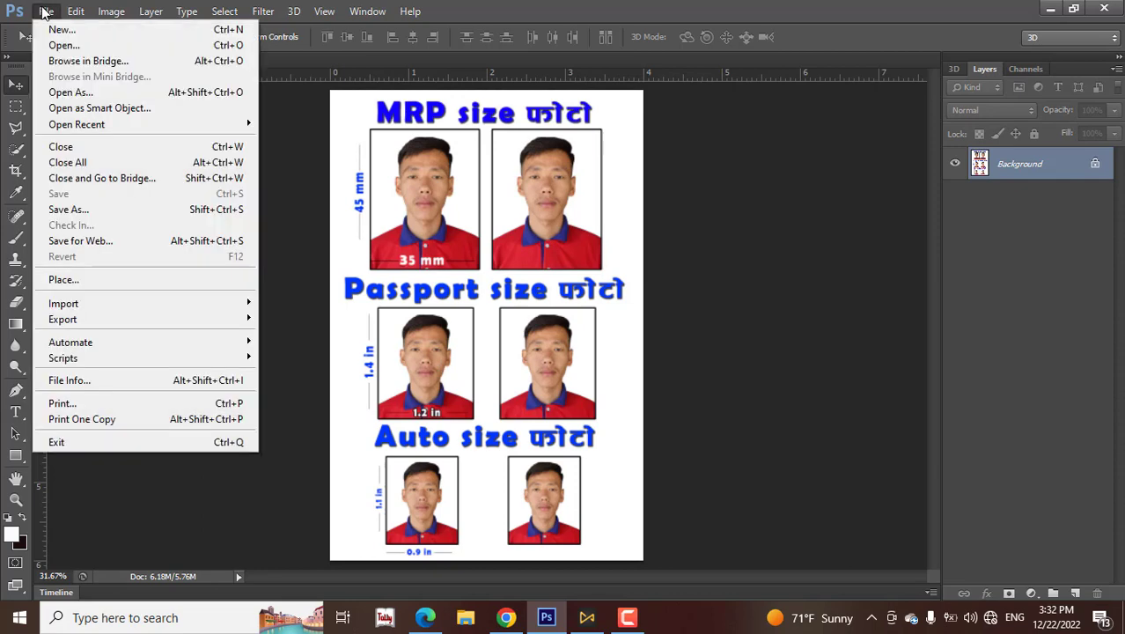
pyautogui.click(71, 32)
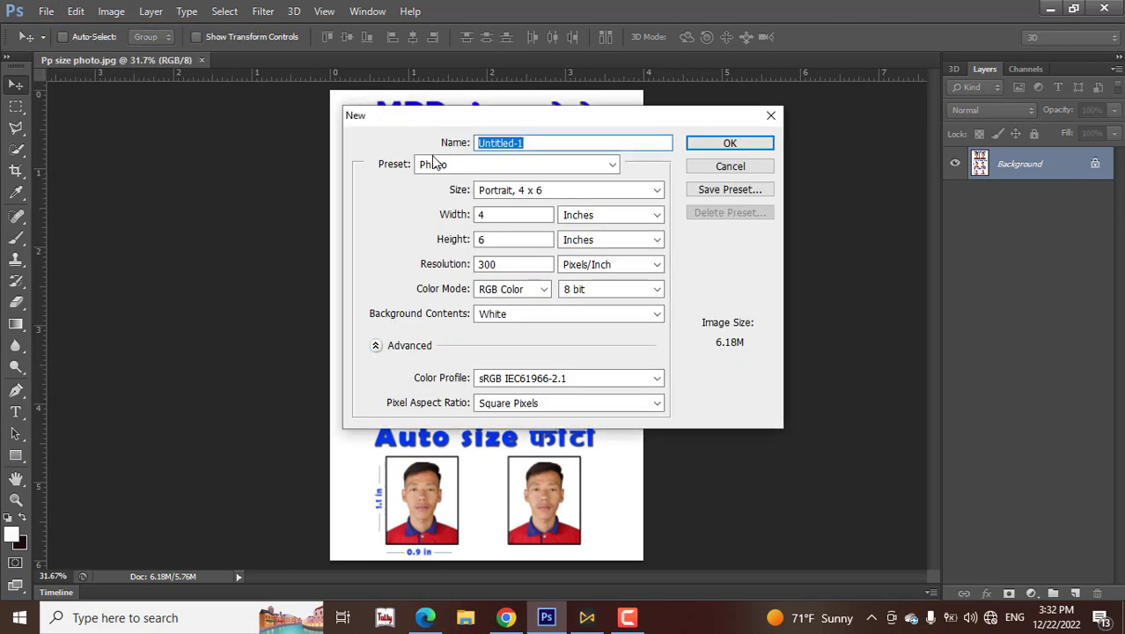
pyautogui.click(497, 164)
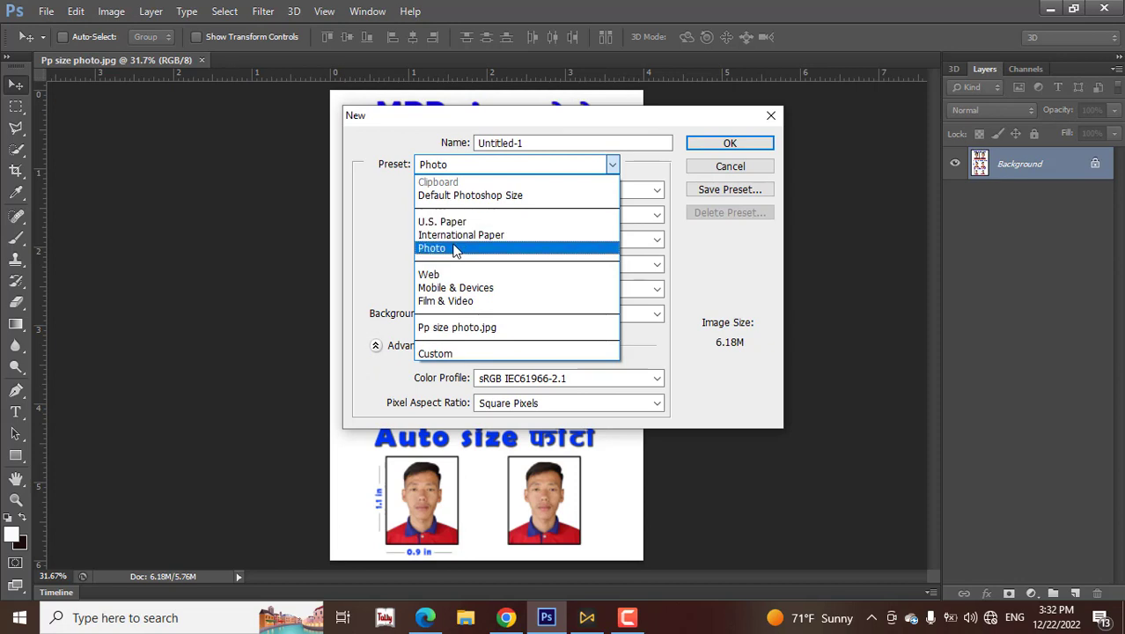
pyautogui.click(456, 250)
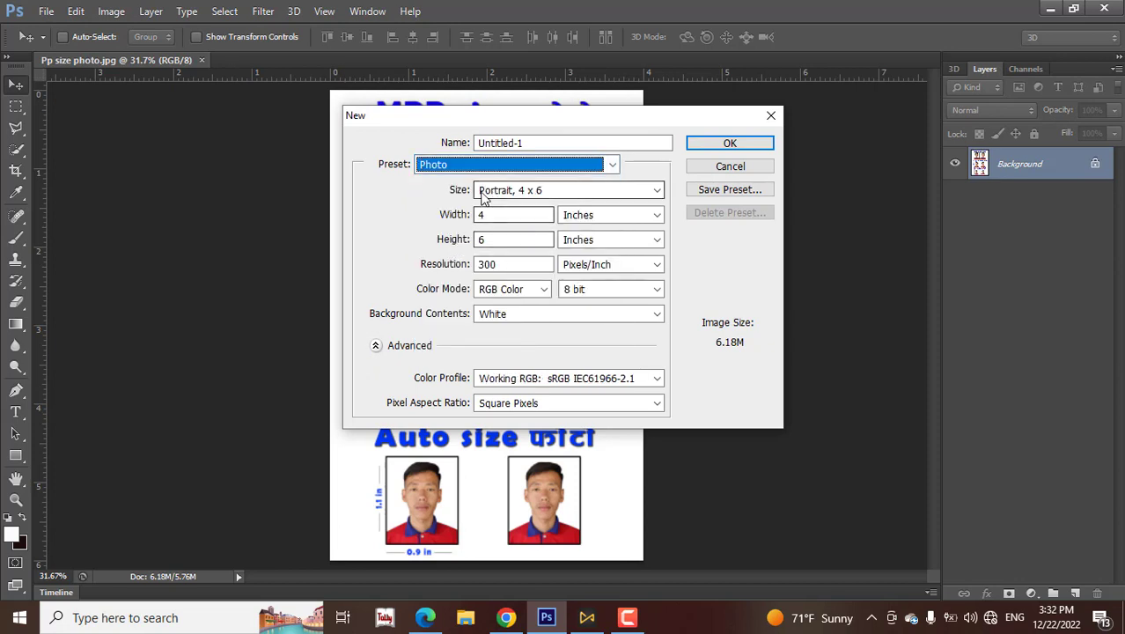
pyautogui.click(528, 191)
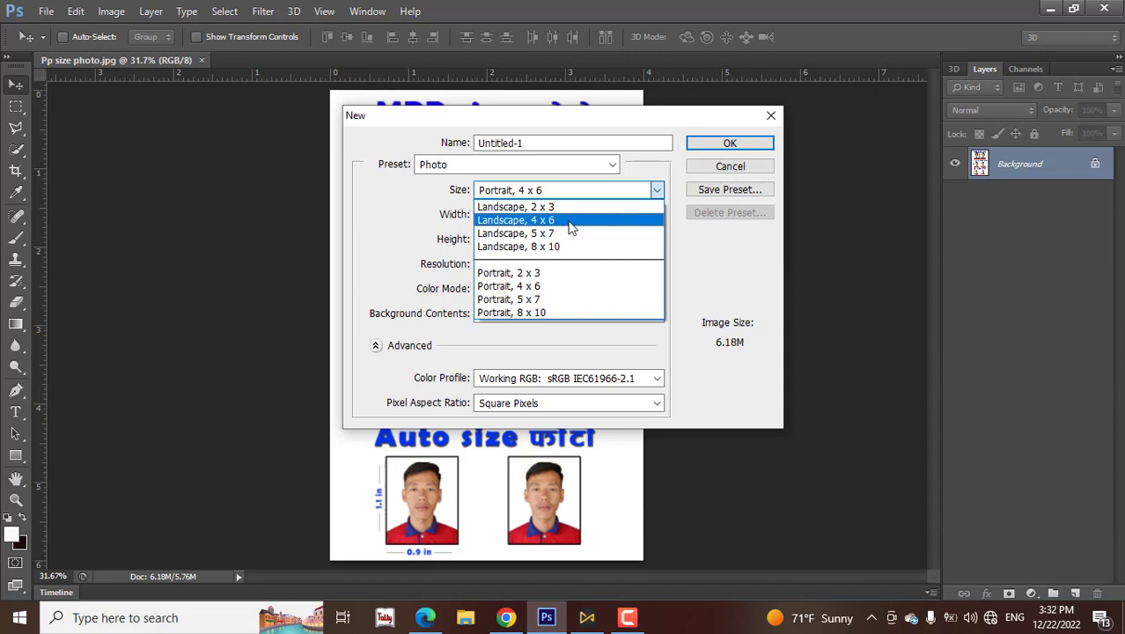
pyautogui.click(535, 286)
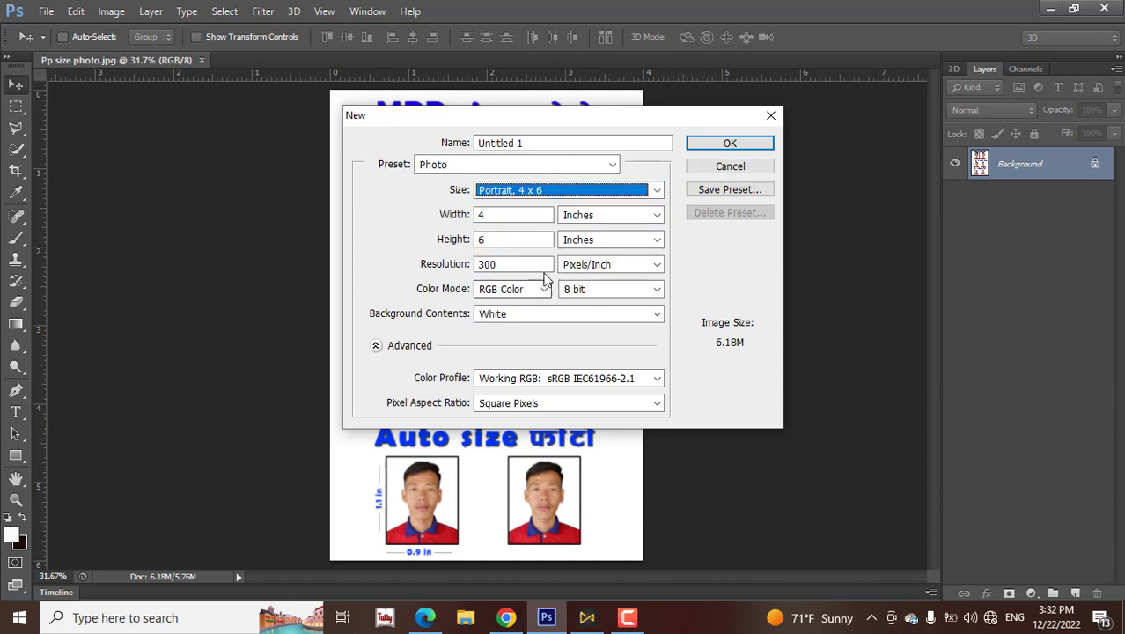
pyautogui.doubleClick(511, 267)
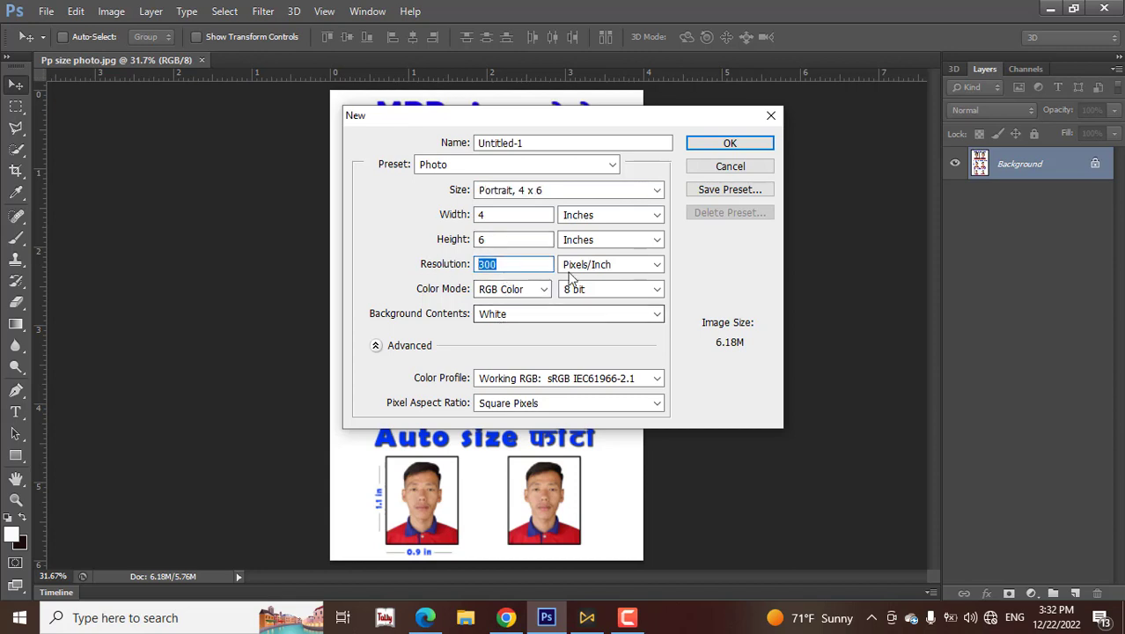
pyautogui.click(710, 145)
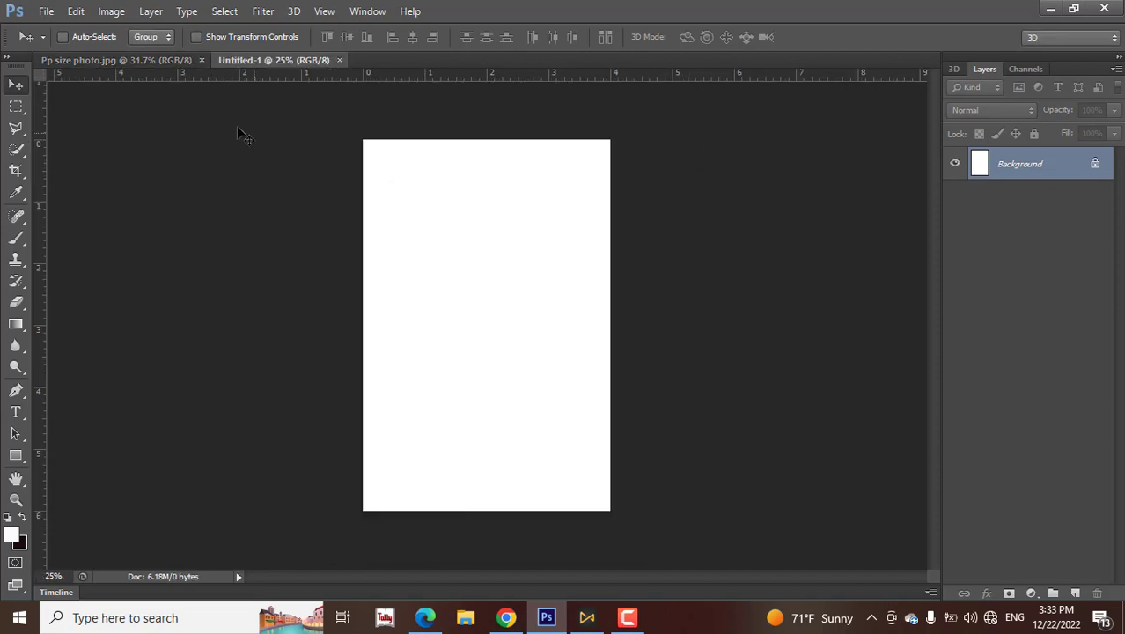
# Close the Pp size photo.jpg document and fit the blank 4 x 6 document to the window.
pyautogui.click(143, 59)
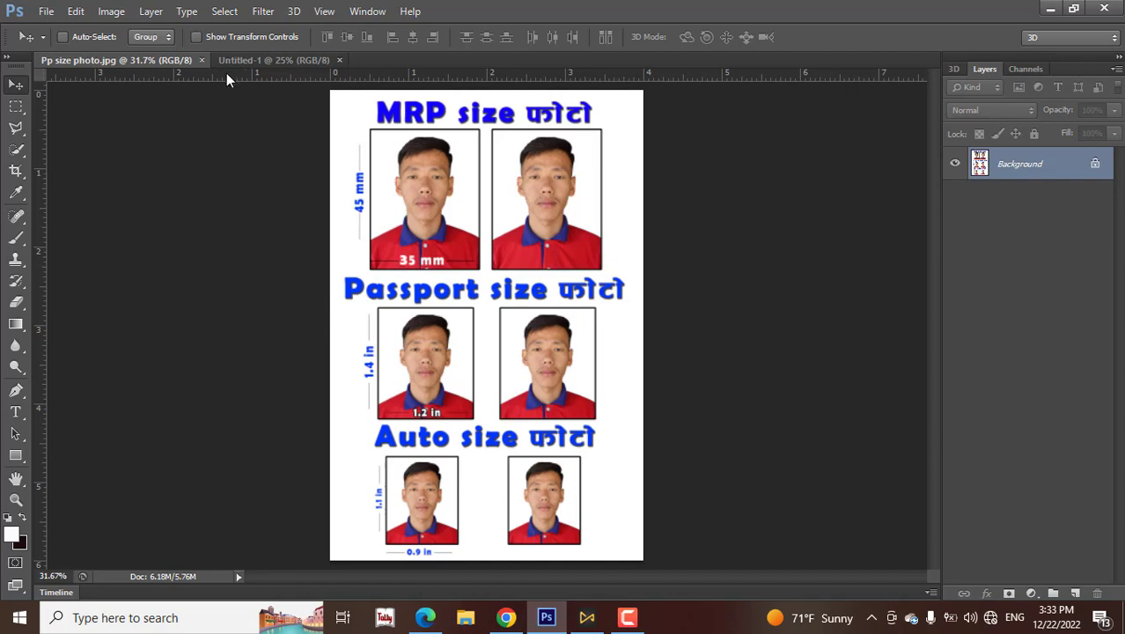
pyautogui.click(204, 60)
pyautogui.hotkey('ctrl', '0')
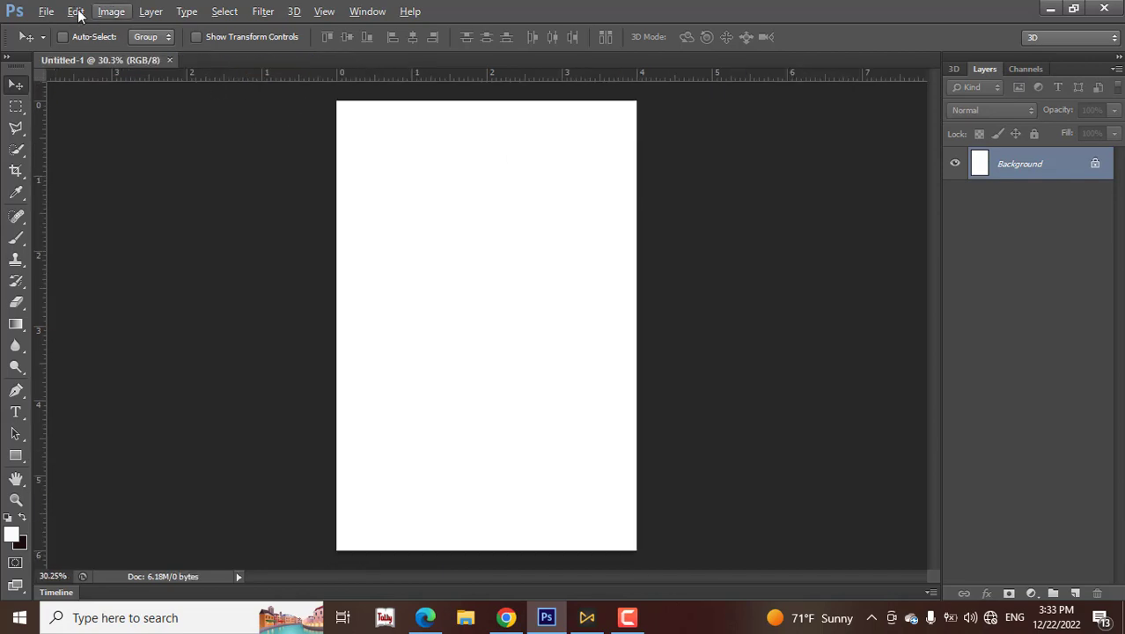
# Open the portraits IMG_1529 and R from the Project photos folder on drive E:.
pyautogui.click(47, 12)
pyautogui.click(577, 242)
pyautogui.click(47, 12)
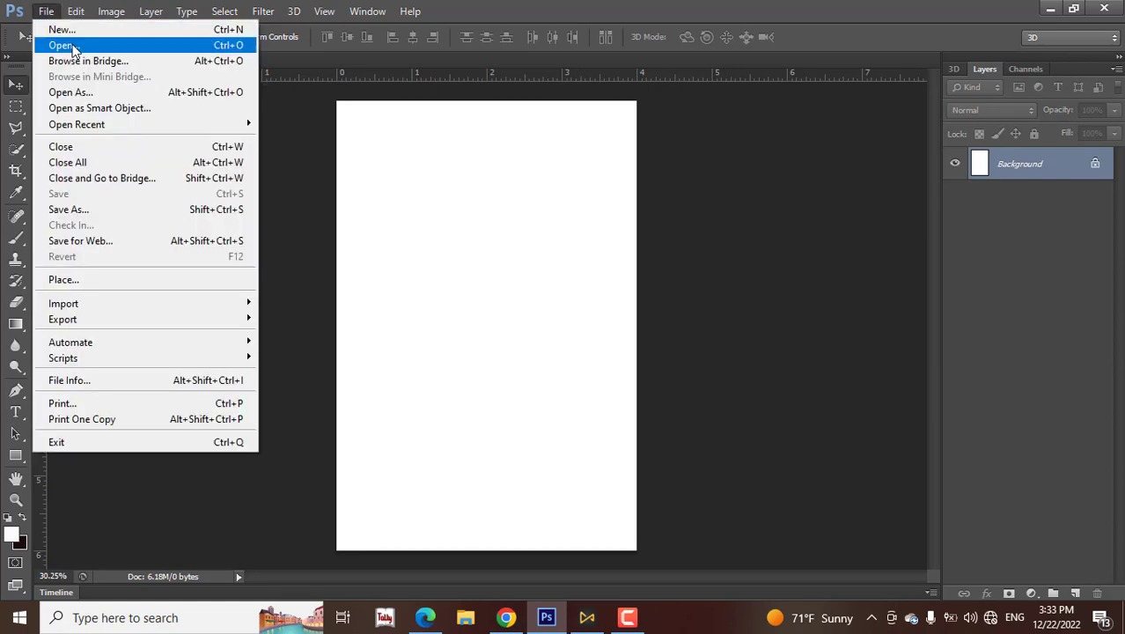
pyautogui.click(74, 44)
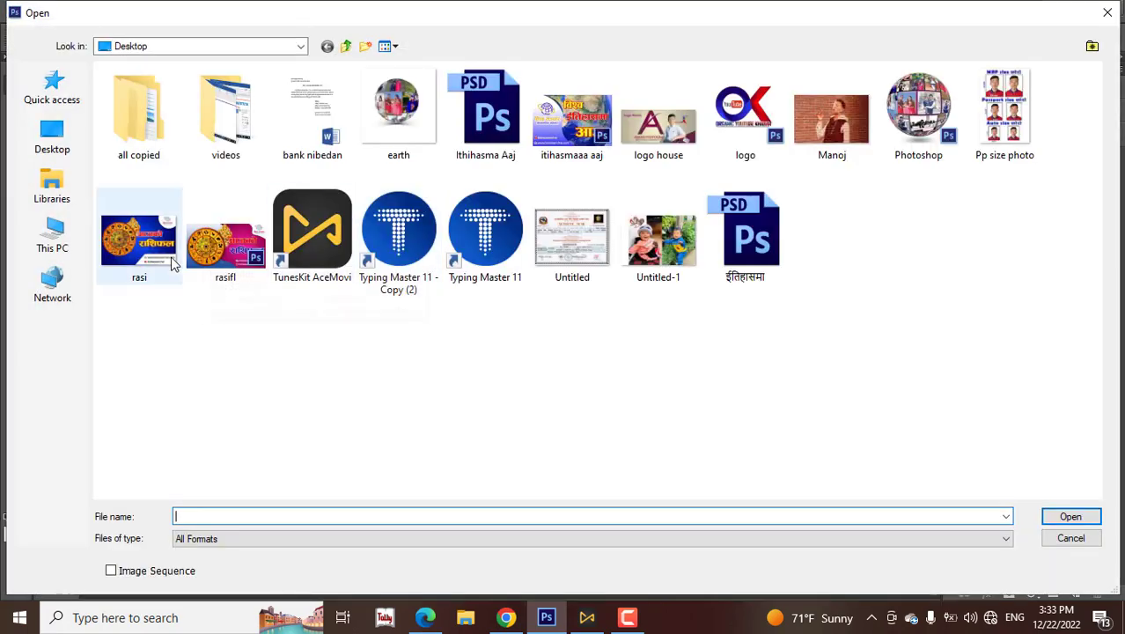
pyautogui.click(44, 240)
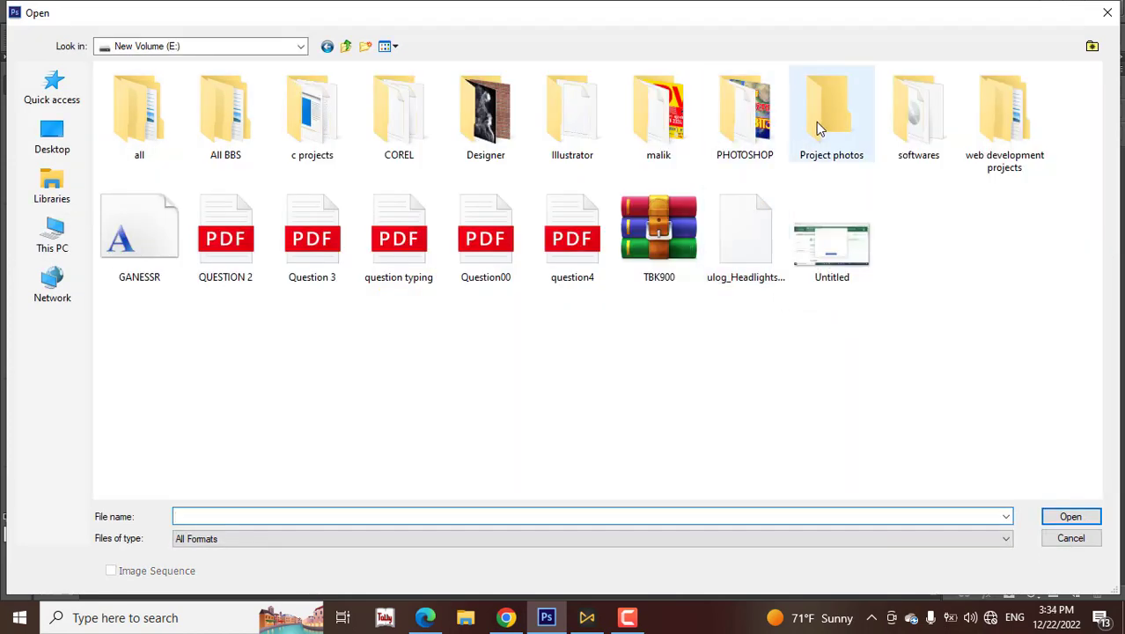
pyautogui.click(824, 129)
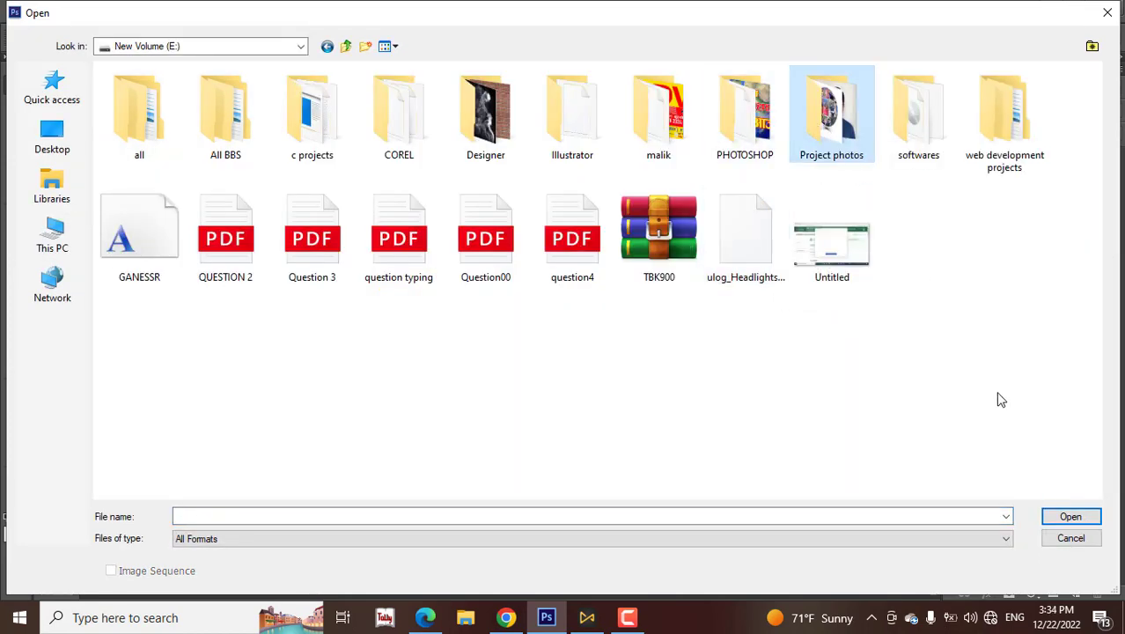
pyautogui.click(1078, 519)
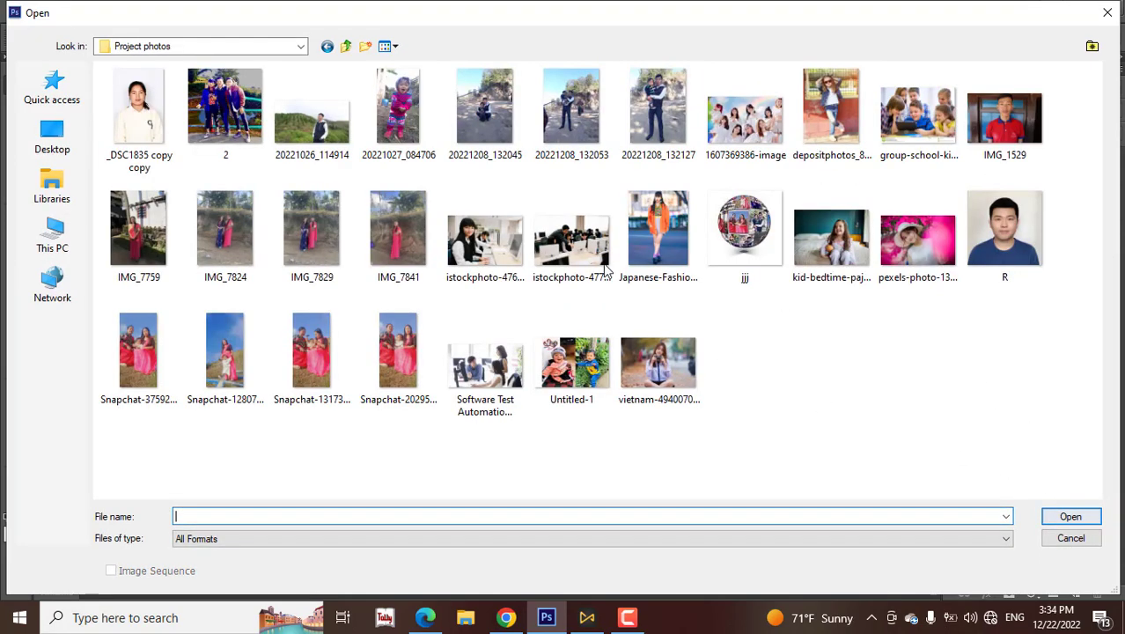
pyautogui.click(1012, 130)
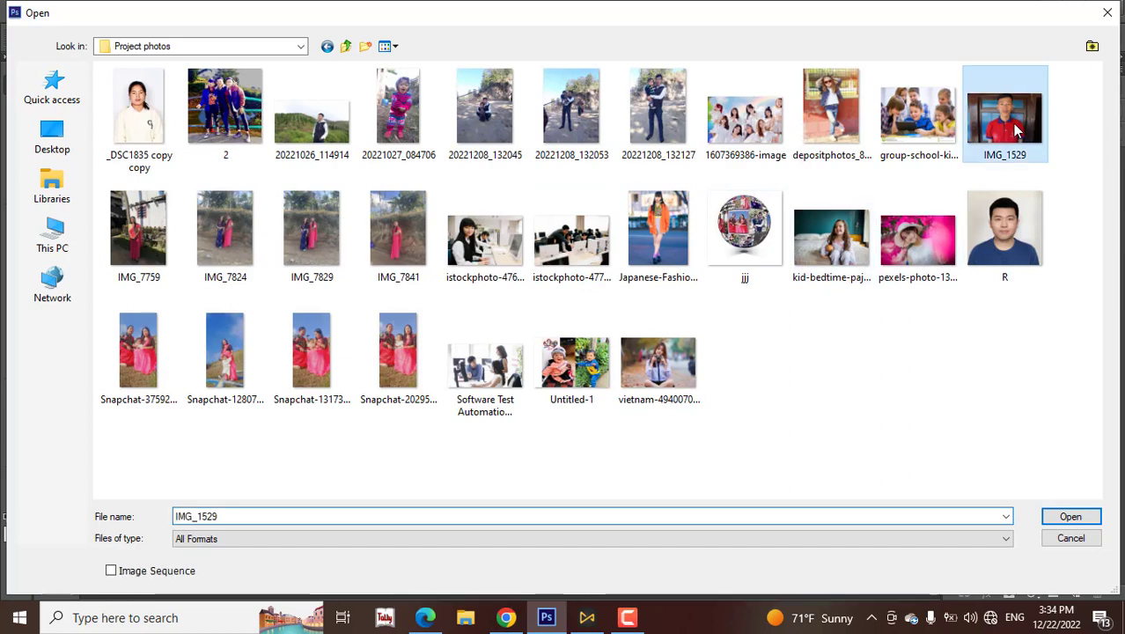
pyautogui.doubleClick(1017, 231)
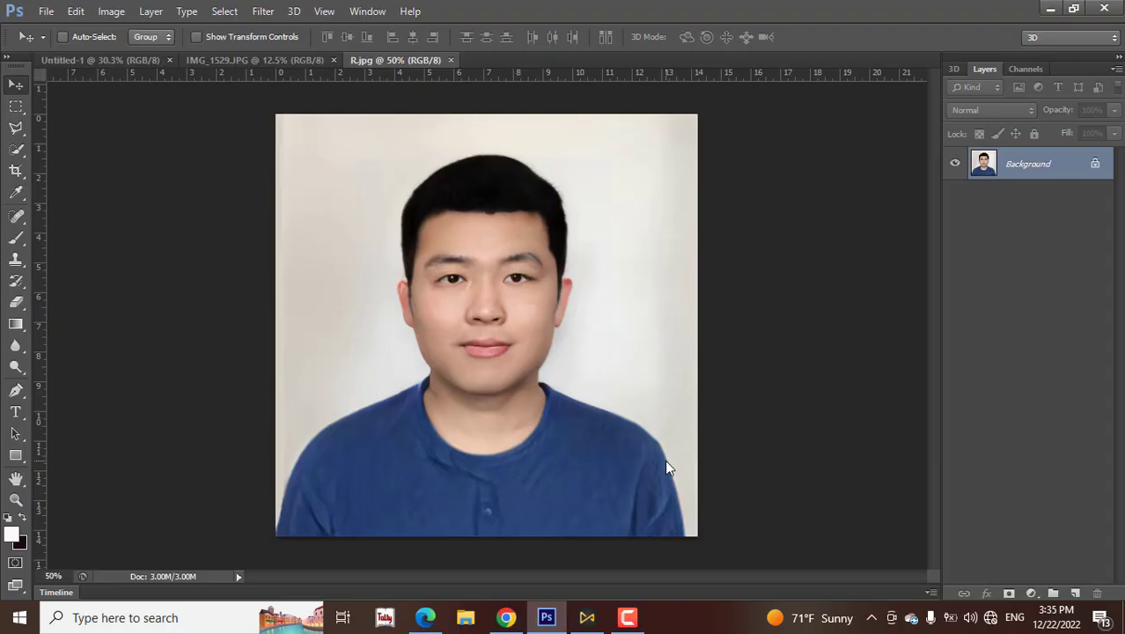
# Compare the backdrops of the two open portraits, IMG_1529.JPG and R.jpg.
pyautogui.click(308, 61)
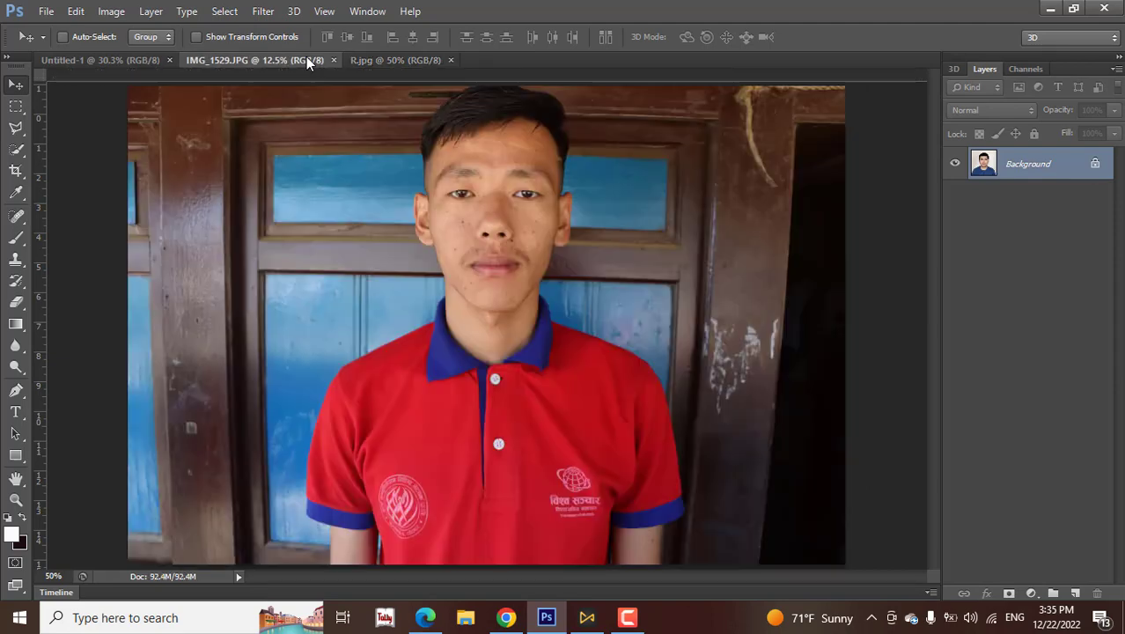
pyautogui.click(424, 60)
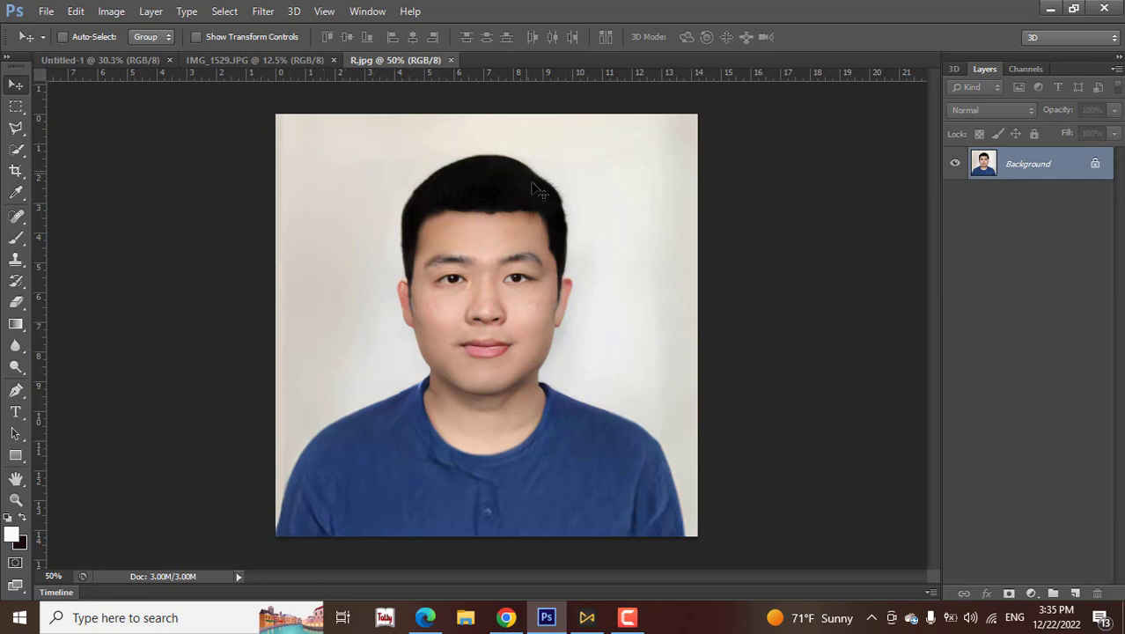
pyautogui.click(296, 59)
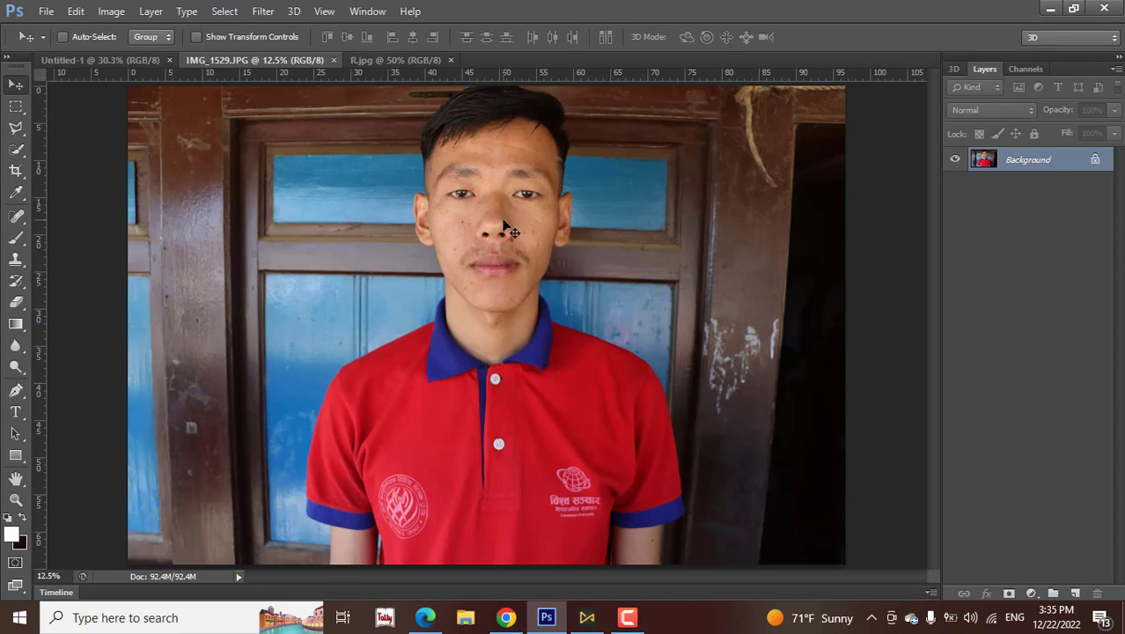
# In R.jpg, duplicate the background layer and select the entire light backdrop around the man with the Magic Wand.
pyautogui.click(387, 61)
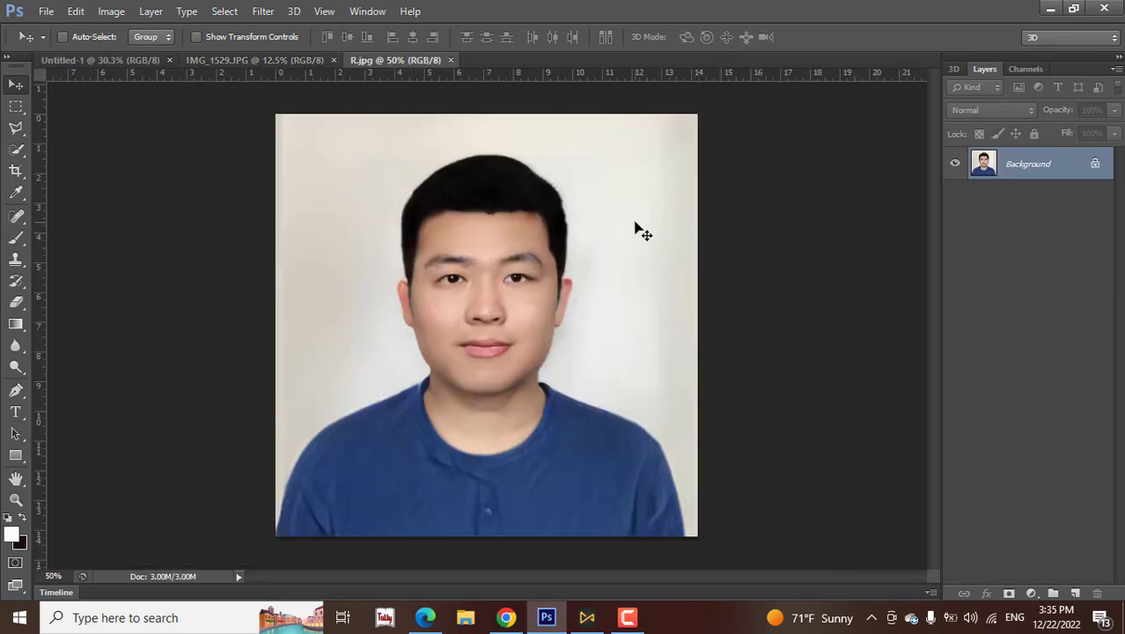
pyautogui.hotkey('ctrl', 'j')
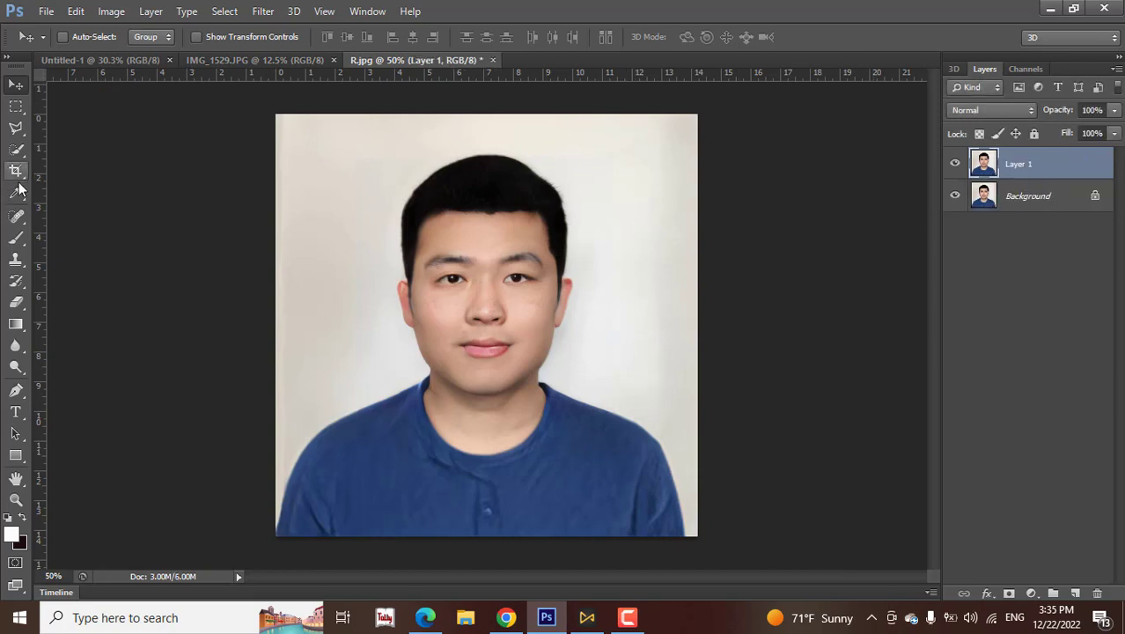
pyautogui.click(14, 155)
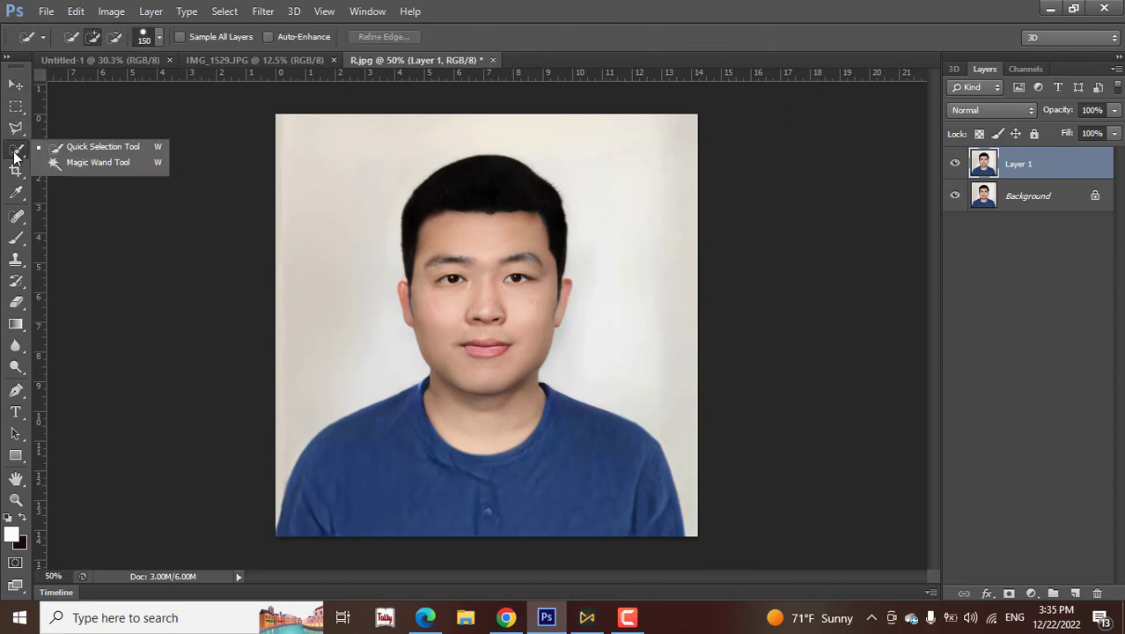
pyautogui.click(82, 165)
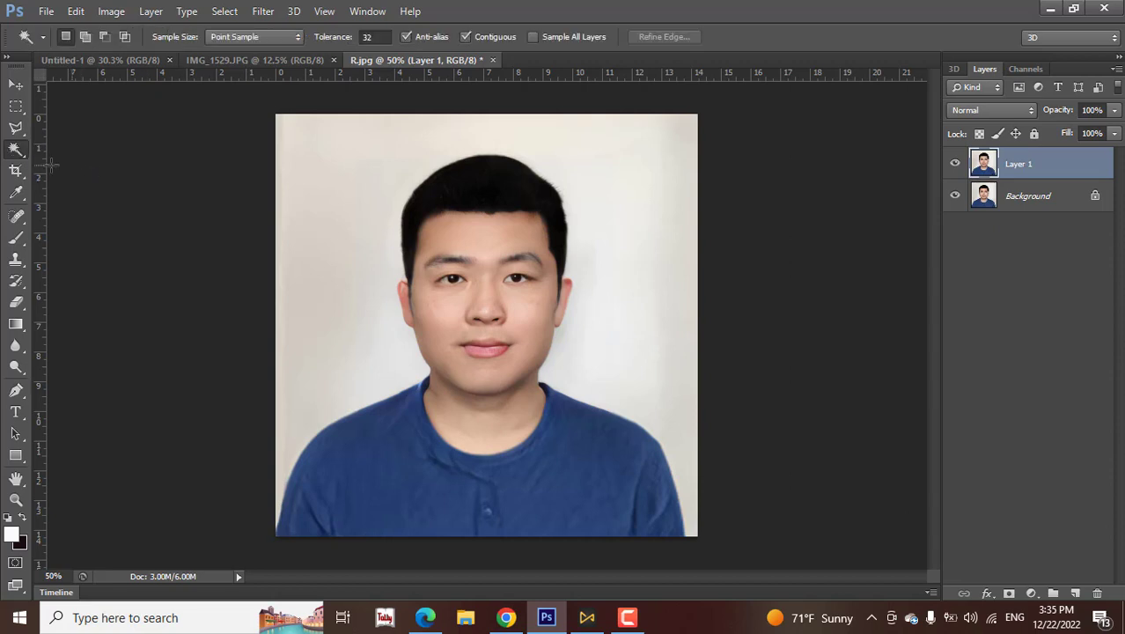
pyautogui.click(327, 211)
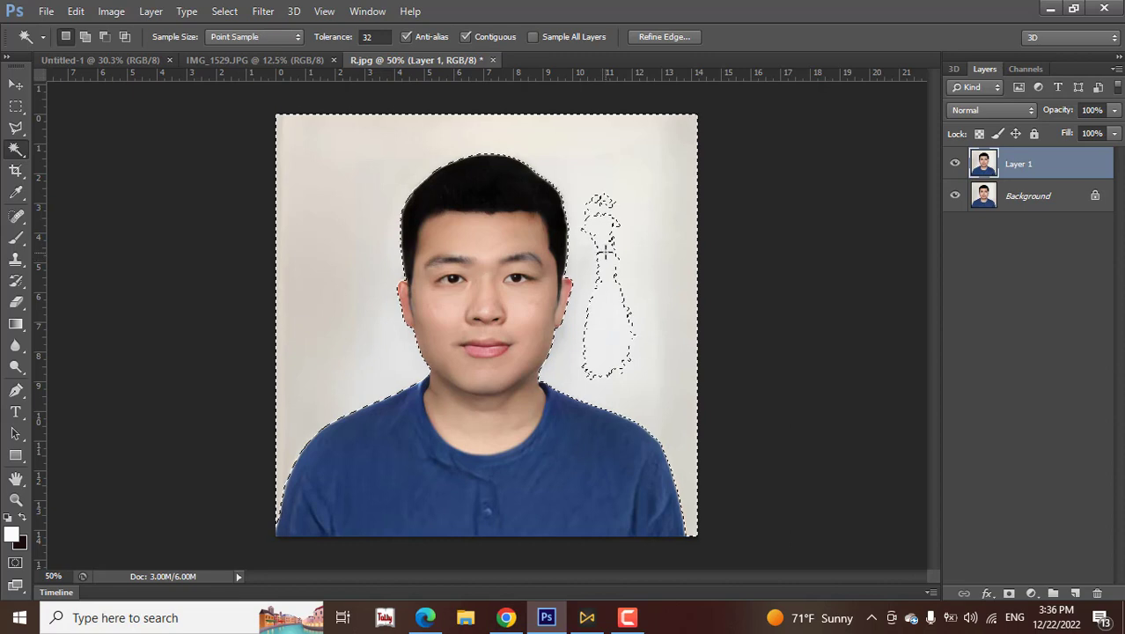
pyautogui.press('shift')
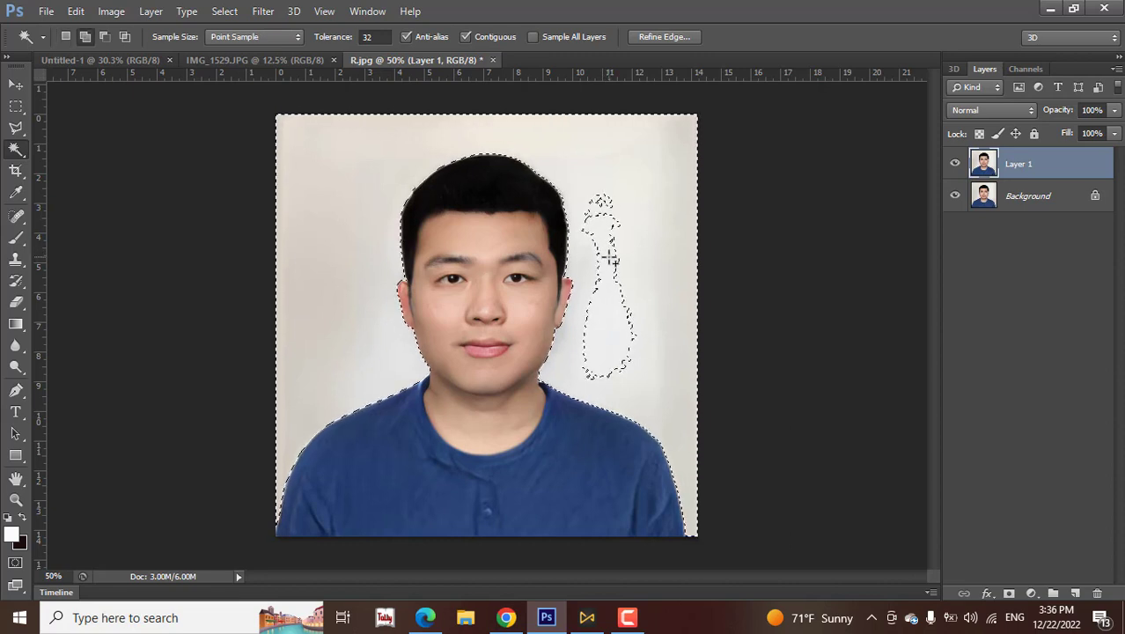
pyautogui.keyDown('shift'); pyautogui.click(609, 252); pyautogui.keyUp('shift')
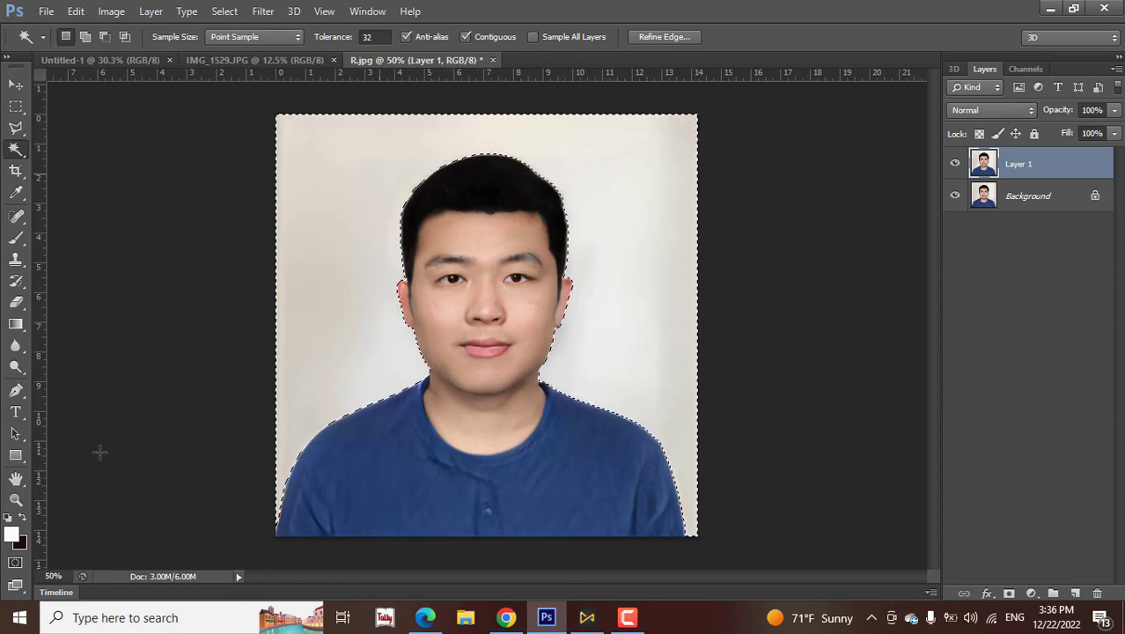
# Set the foreground color to bright red, fill the selected backdrop on Layer 1 with it, and deselect.
pyautogui.click(13, 534)
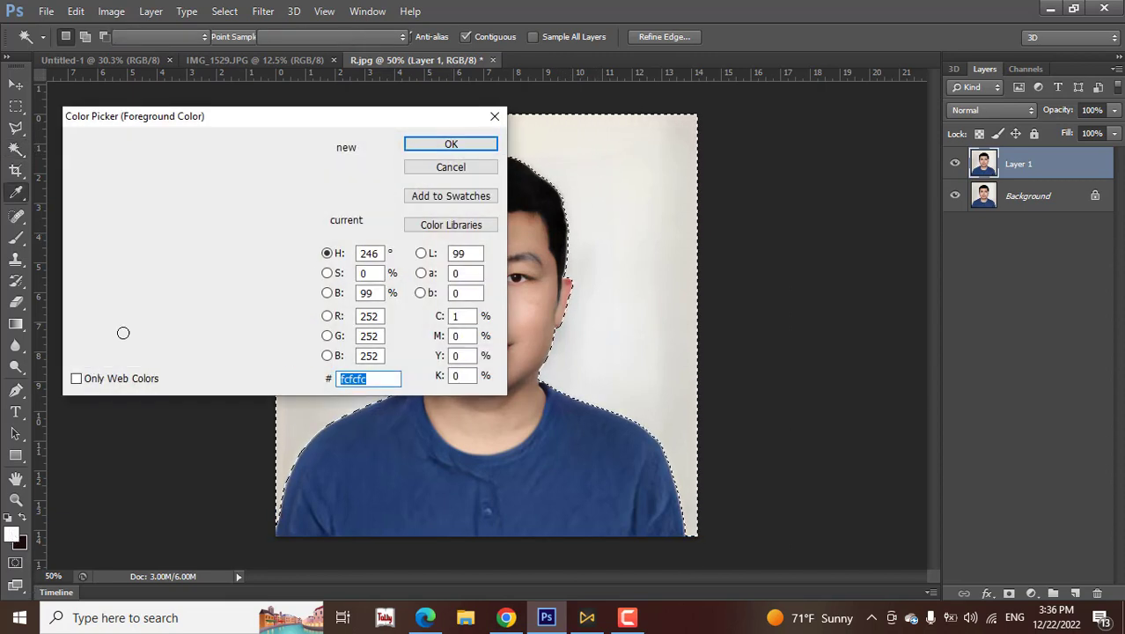
pyautogui.click(299, 158)
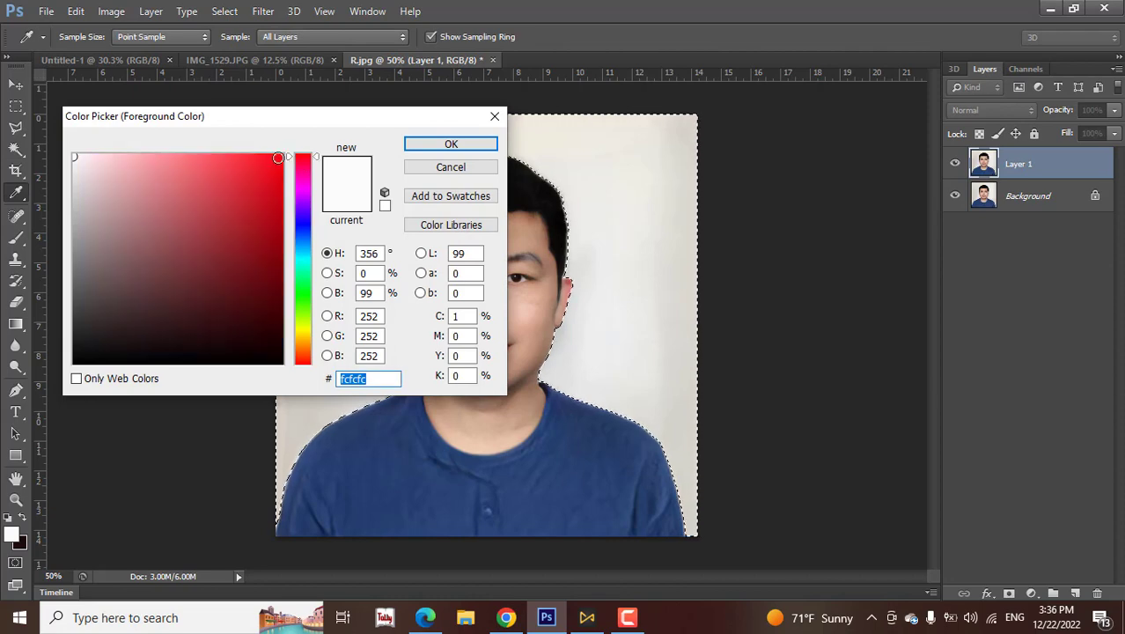
pyautogui.click(286, 159)
pyautogui.click(435, 144)
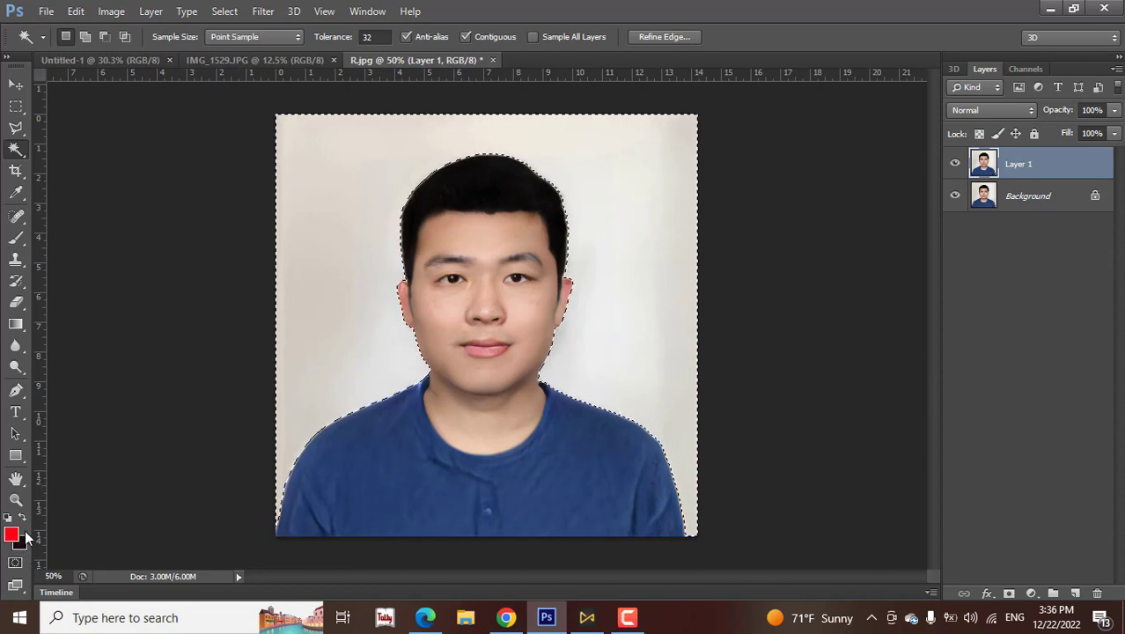
pyautogui.press('alt')
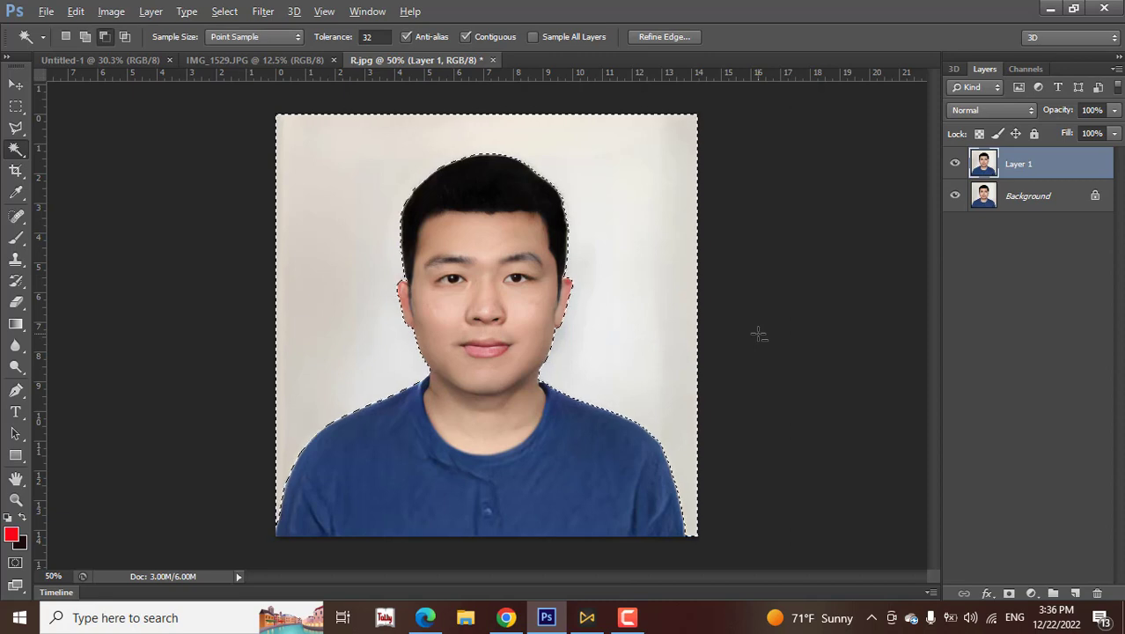
pyautogui.hotkey('alt', 'BackSpace')
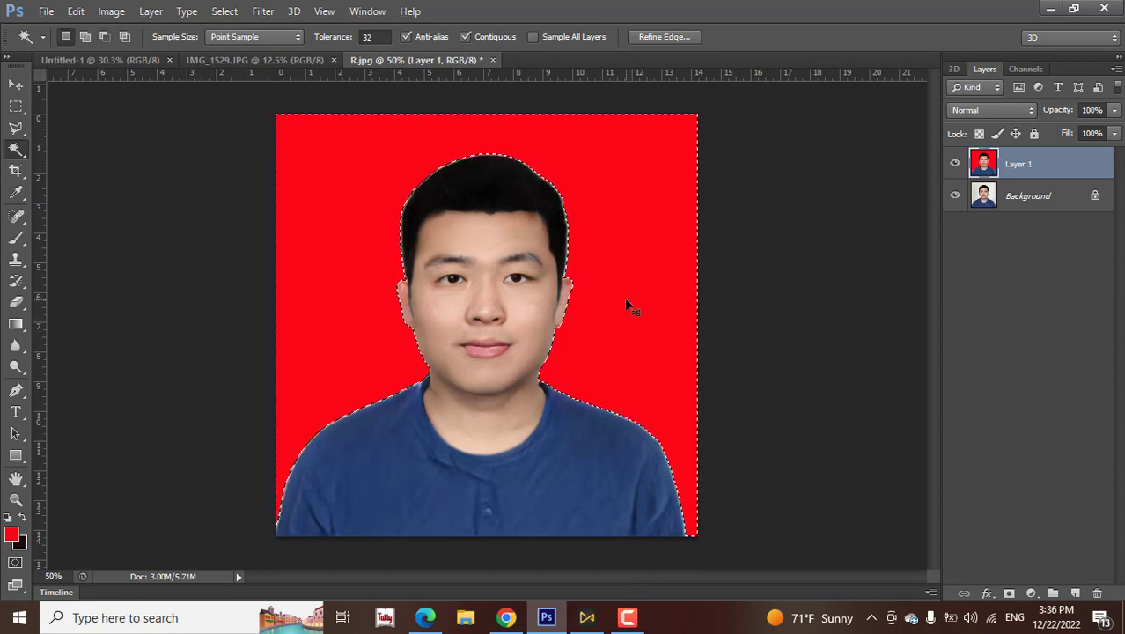
pyautogui.hotkey('ctrl', 'd')
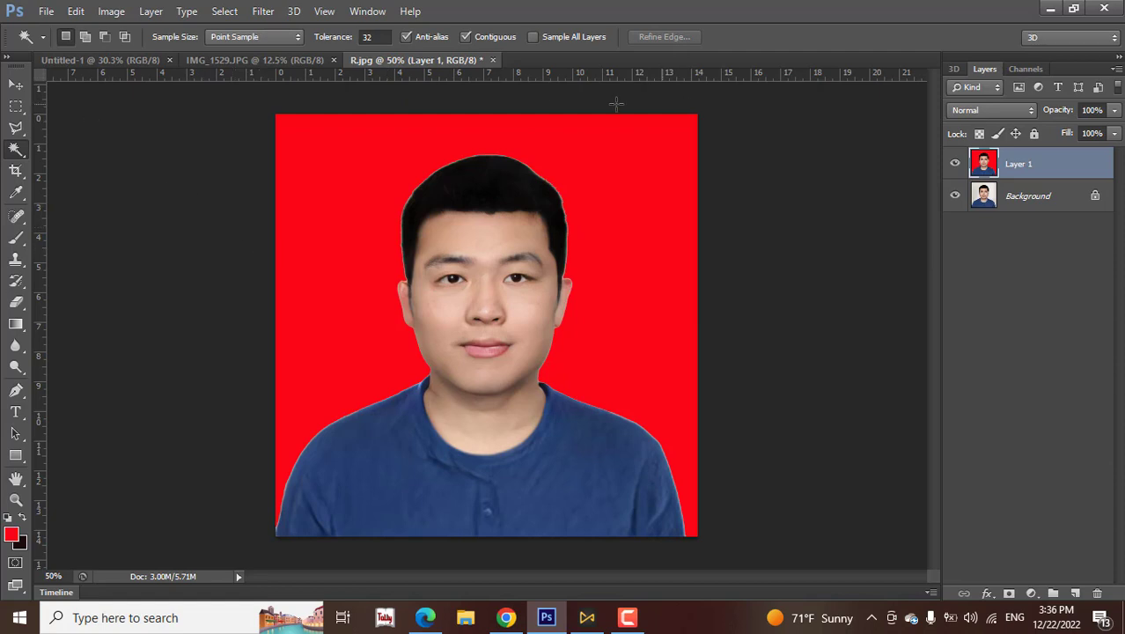
# Close R.jpg without saving its changes.
pyautogui.click(493, 60)
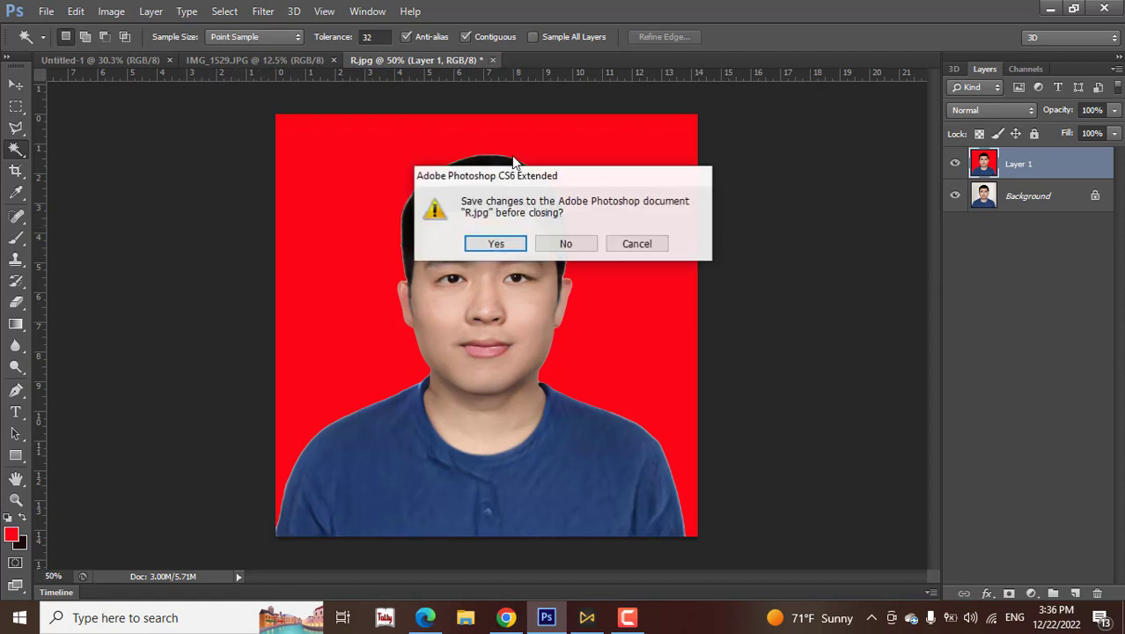
pyautogui.click(564, 246)
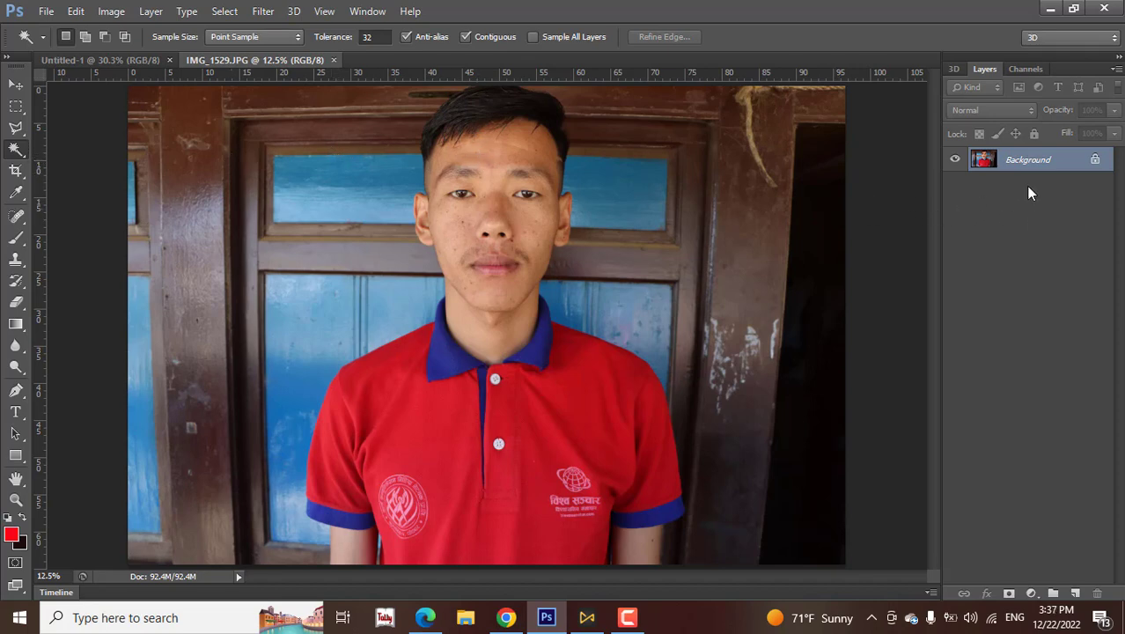
# Duplicate the background layer of IMG_1529.JPG and activate the Quick Selection tool.
pyautogui.hotkey('ctrl', 'j')
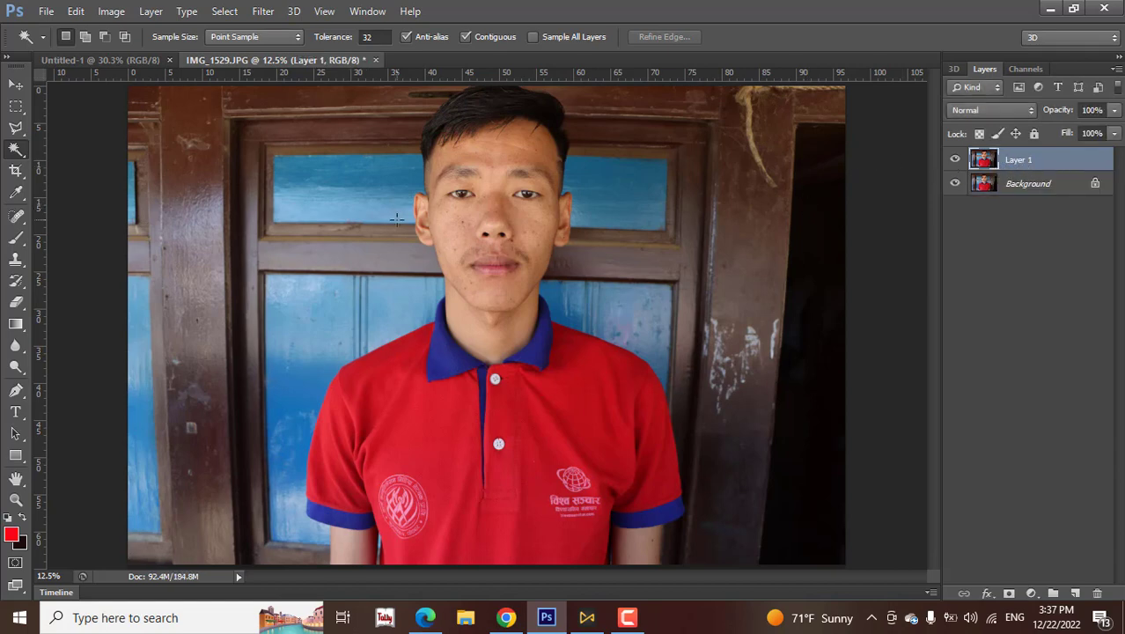
pyautogui.rightClick(16, 149)
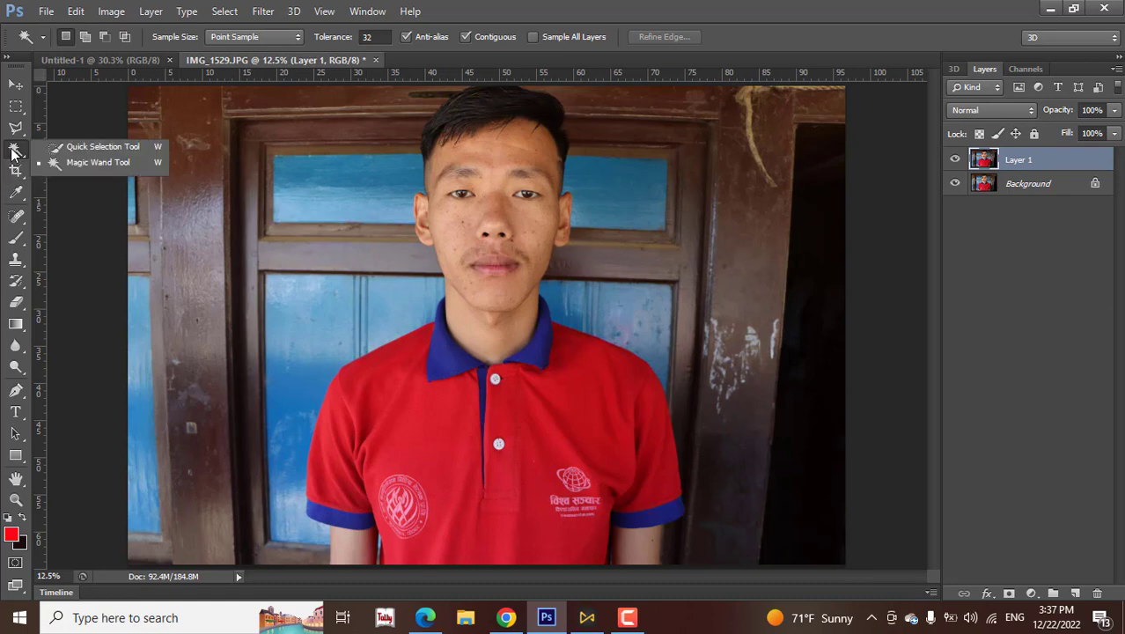
pyautogui.click(82, 146)
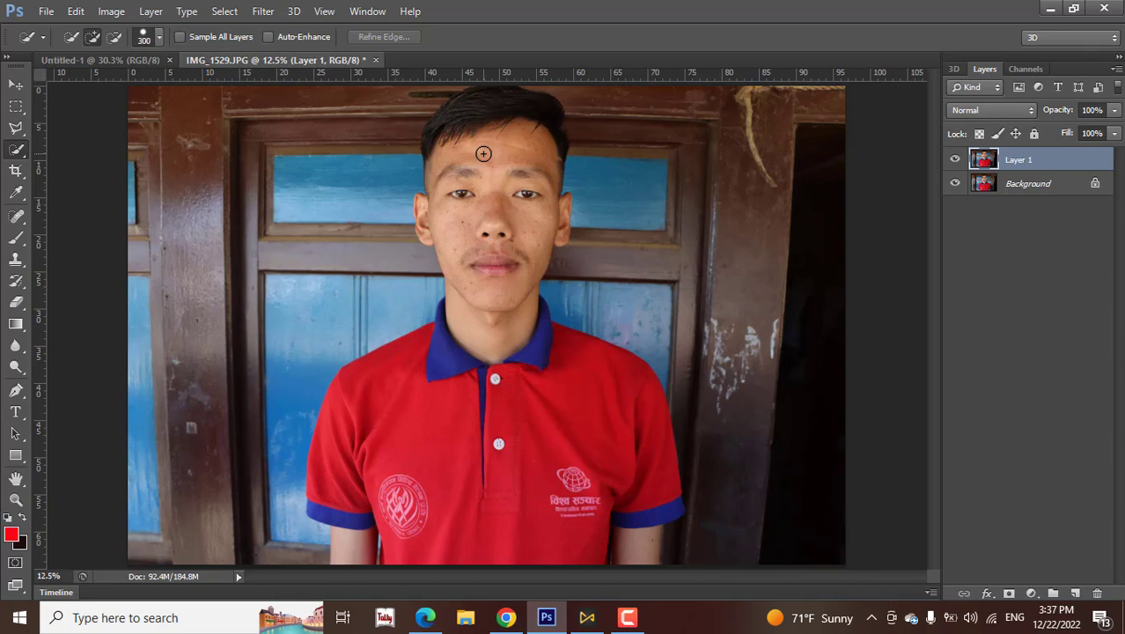
pyautogui.click(160, 36)
pyautogui.moveTo(198, 84)
pyautogui.mouseDown()
pyautogui.moveTo(153, 82)
pyautogui.moveTo(185, 83)
pyautogui.mouseUp()
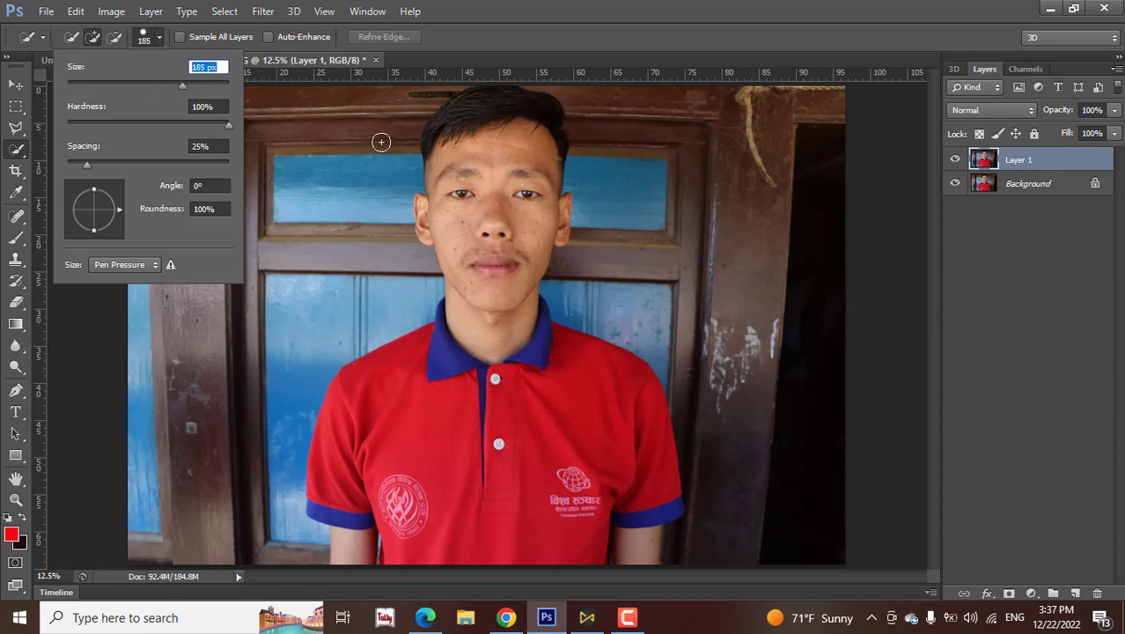
pyautogui.press('Escape')
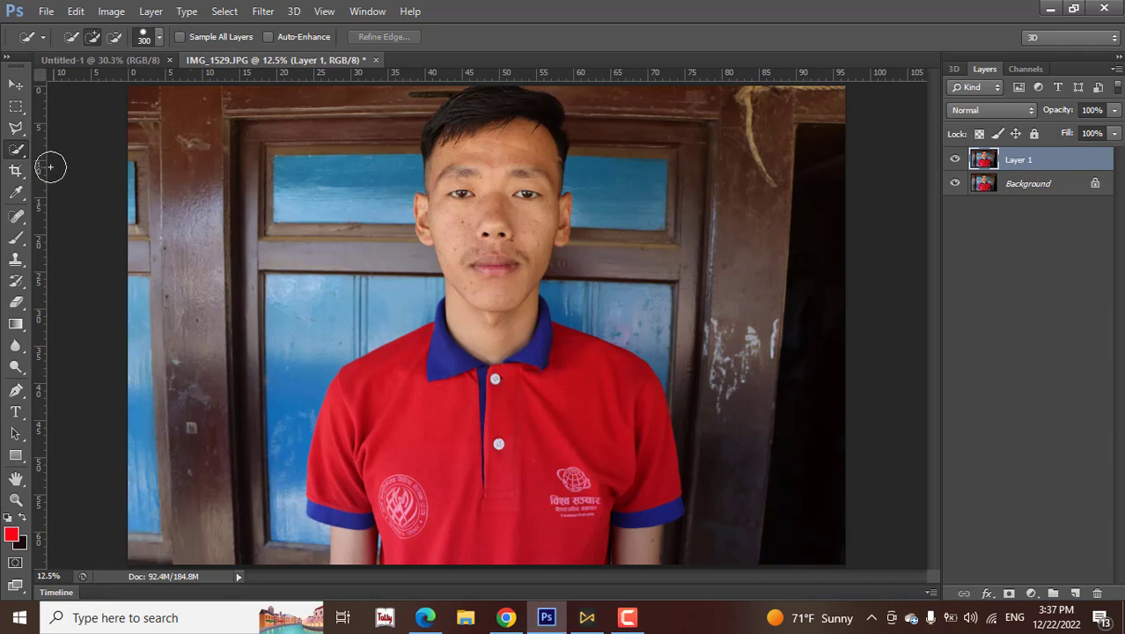
pyautogui.rightClick(16, 150)
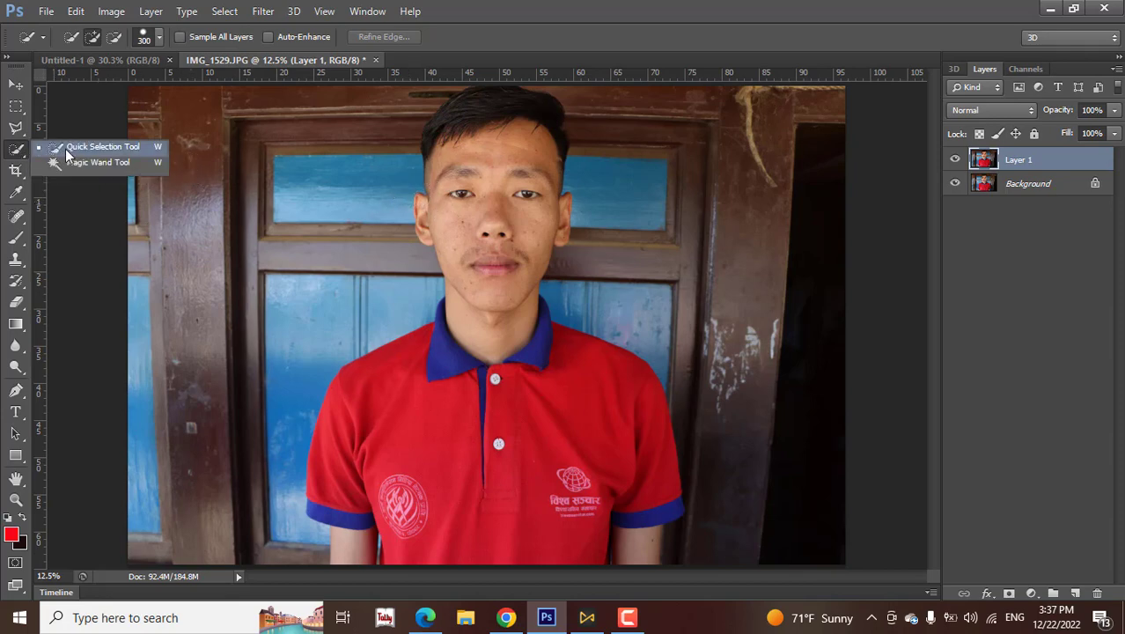
pyautogui.click(66, 149)
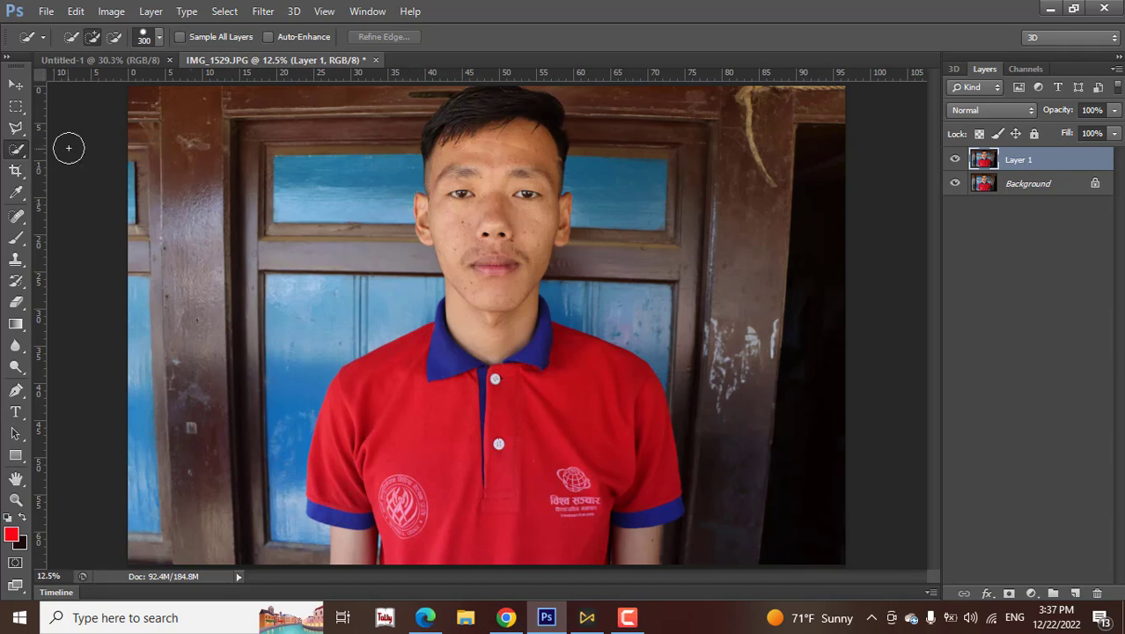
# Select the man's head, shirt and both arms on Layer 1 with a 150 px additive Quick Selection brush.
pyautogui.click(92, 36)
pyautogui.press('[')
pyautogui.press('[')
pyautogui.press('[')
pyautogui.press('[')
pyautogui.moveTo(490, 107)
pyautogui.mouseDown()
pyautogui.moveTo(495, 196)
pyautogui.moveTo(477, 221)
pyautogui.moveTo(479, 257)
pyautogui.moveTo(519, 352)
pyautogui.moveTo(570, 414)
pyautogui.moveTo(541, 391)
pyautogui.mouseUp()
pyautogui.moveTo(472, 348)
pyautogui.mouseDown()
pyautogui.moveTo(463, 343)
pyautogui.moveTo(434, 400)
pyautogui.moveTo(431, 377)
pyautogui.moveTo(375, 393)
pyautogui.moveTo(374, 512)
pyautogui.mouseUp()
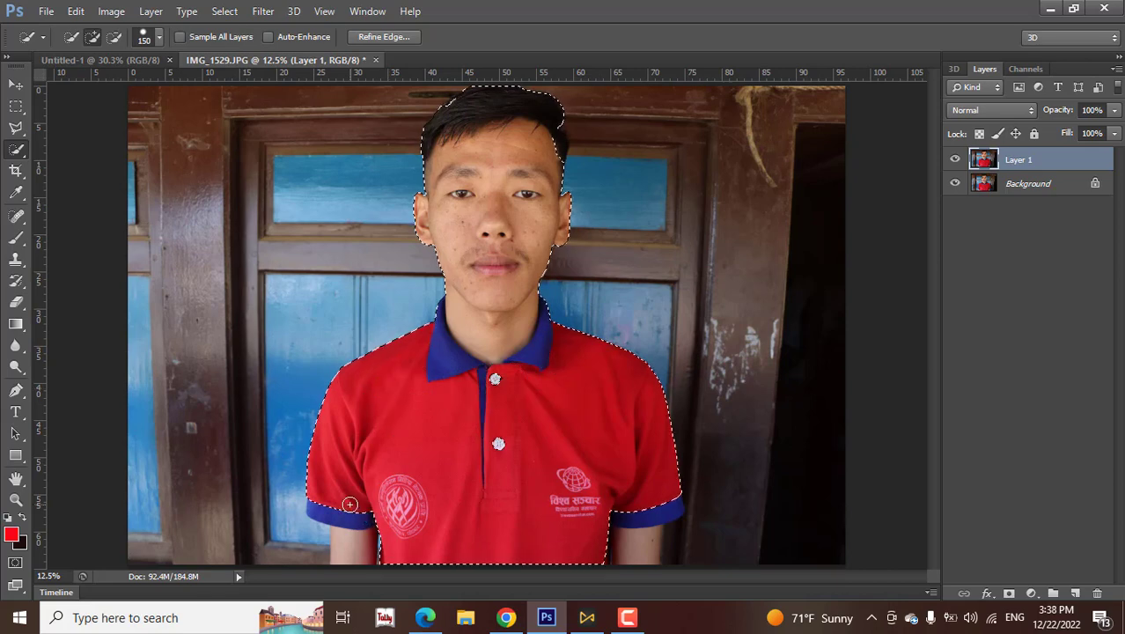
pyautogui.click(632, 509)
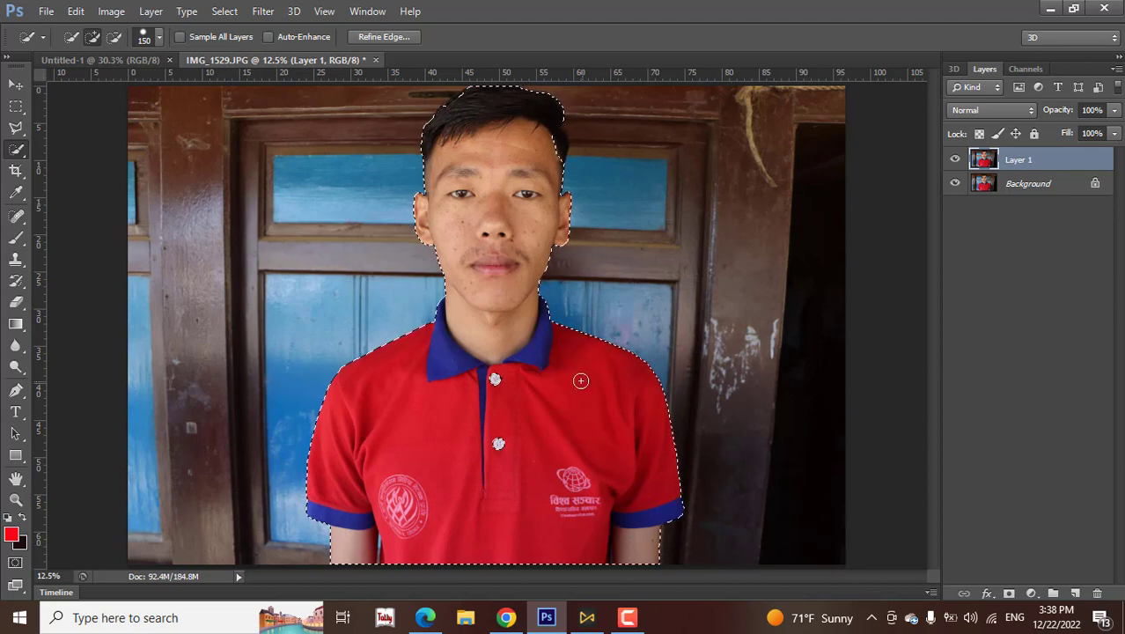
# Add the missed hair beside the forehead to the selection with a 70 px Quick Selection brush.
pyautogui.scroll(2, 559, 177)
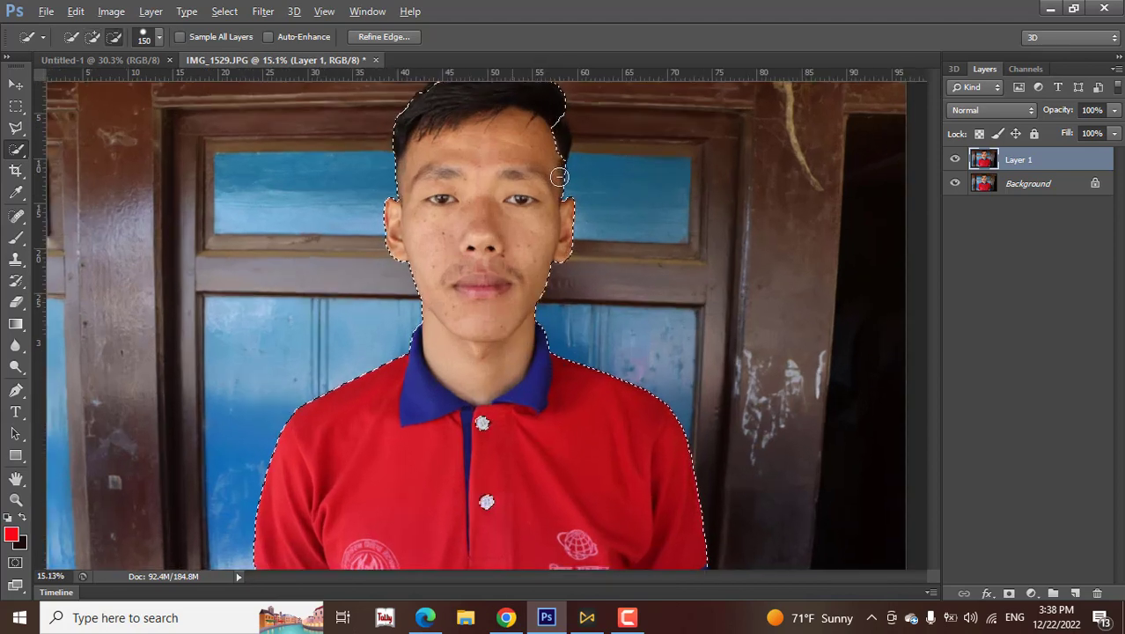
pyautogui.scroll(6, 558, 177)
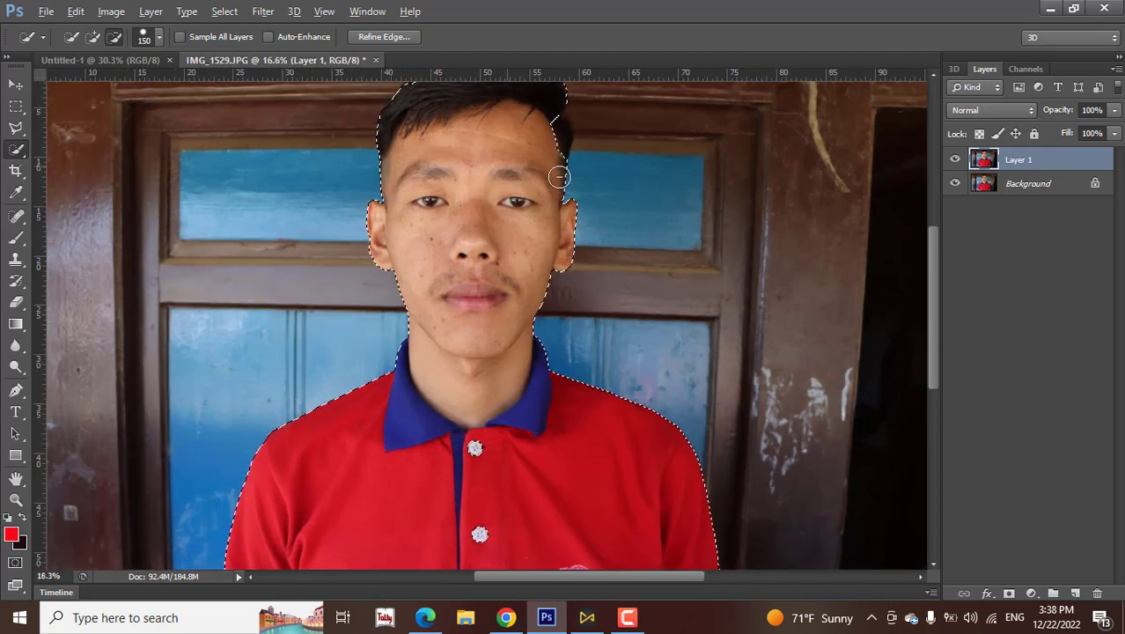
pyautogui.scroll(3, 523, 187)
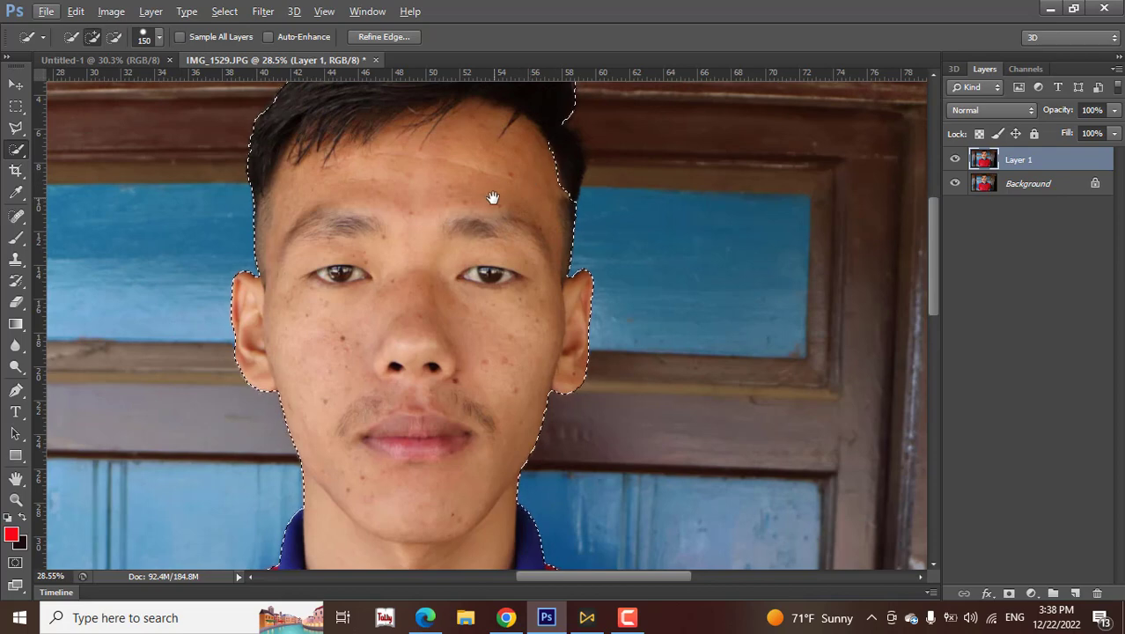
pyautogui.moveTo(500, 191); pyautogui.dragTo(489, 256)
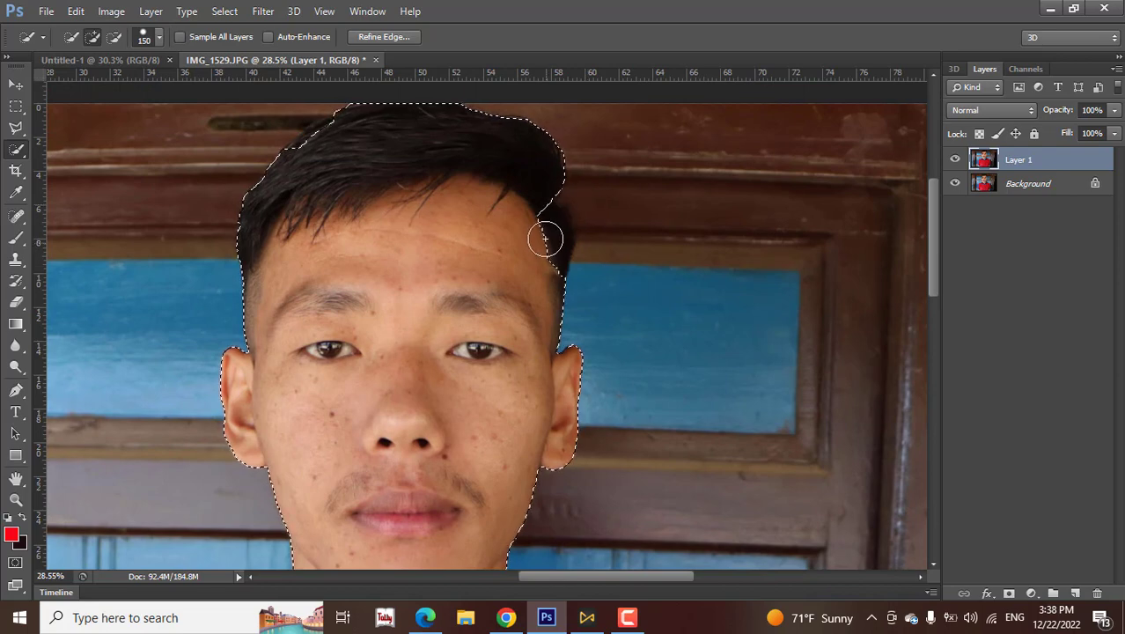
pyautogui.press('[')
pyautogui.press('[')
pyautogui.press('[')
pyautogui.press('[')
pyautogui.press('[')
pyautogui.click(546, 229)
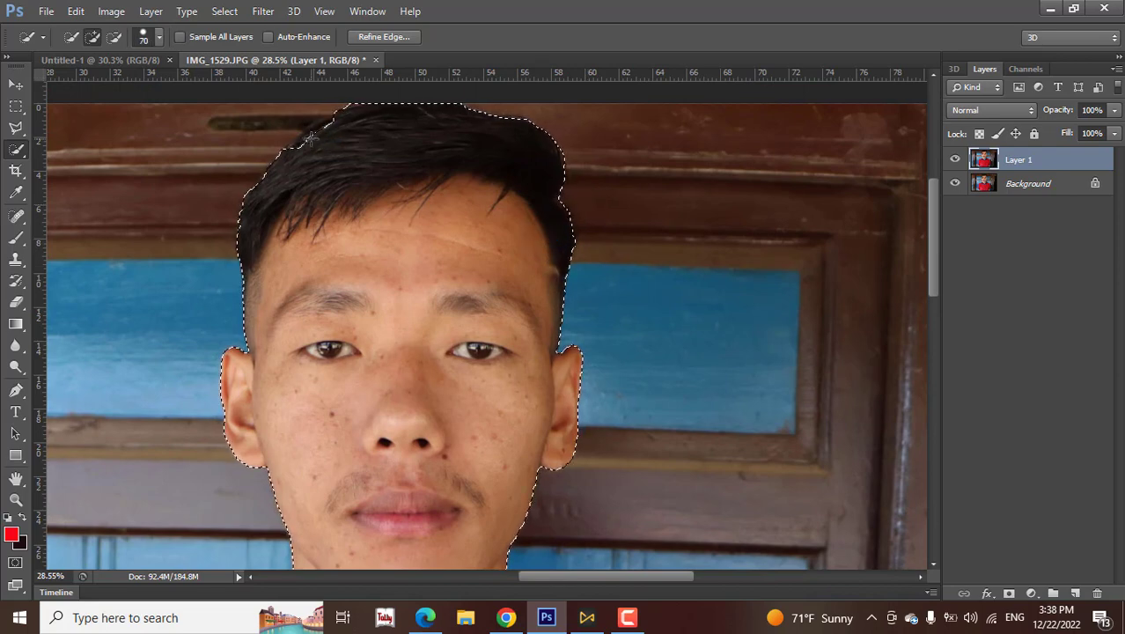
# Copy the selected man from Layer 1 onto a new layer of his own.
pyautogui.scroll(-5, 380, 261)
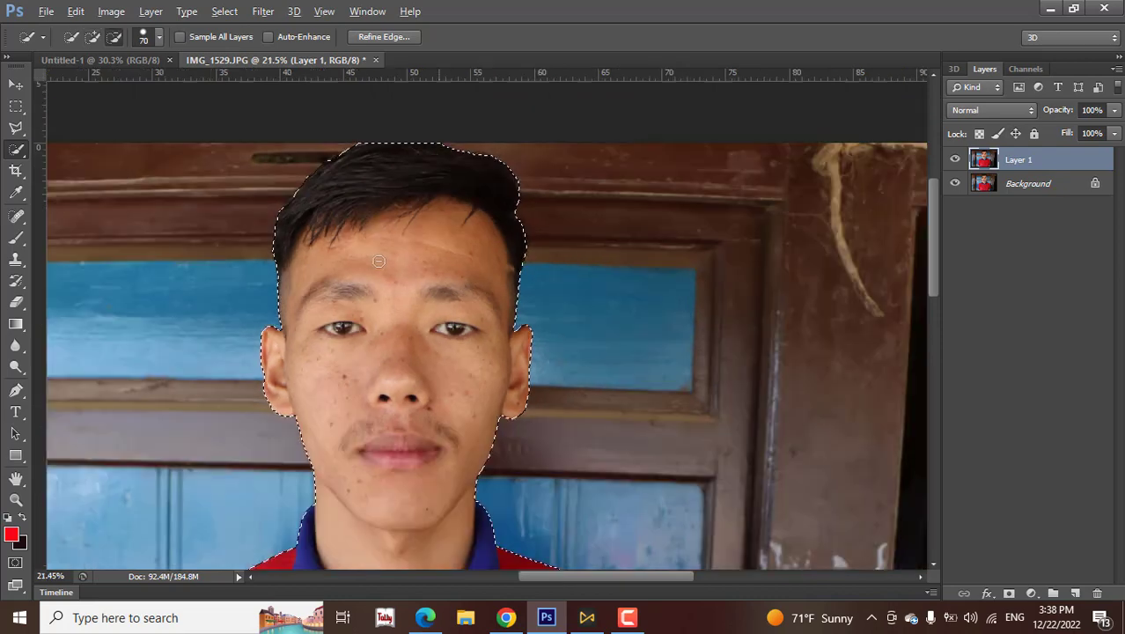
pyautogui.scroll(-1, 381, 262)
pyautogui.scroll(2, 399, 295)
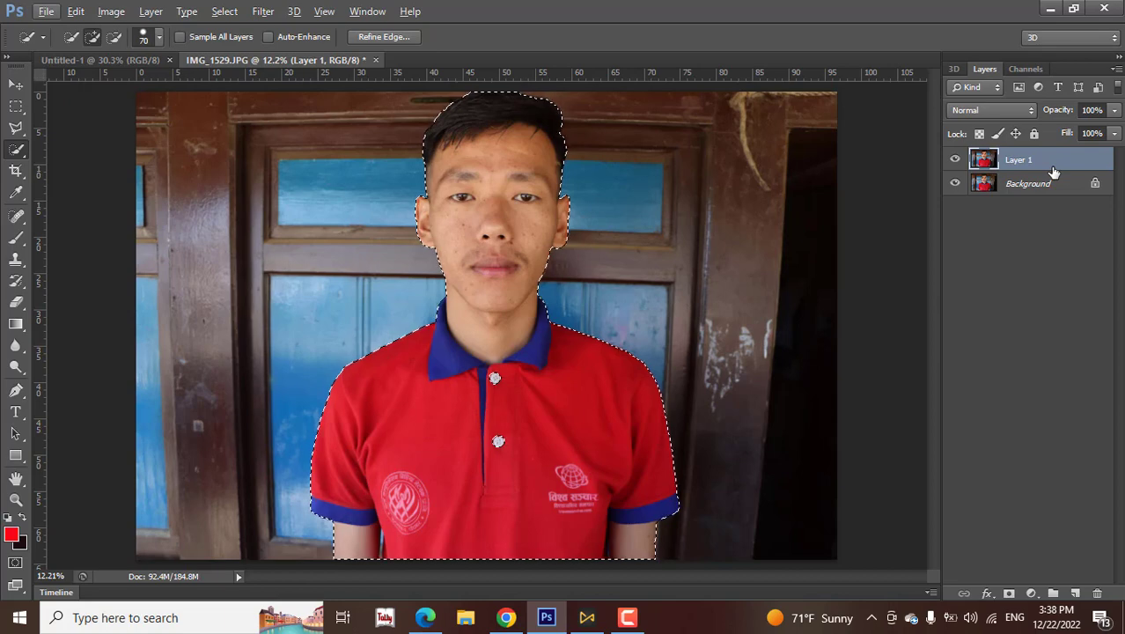
pyautogui.hotkey('ctrl', 'j')
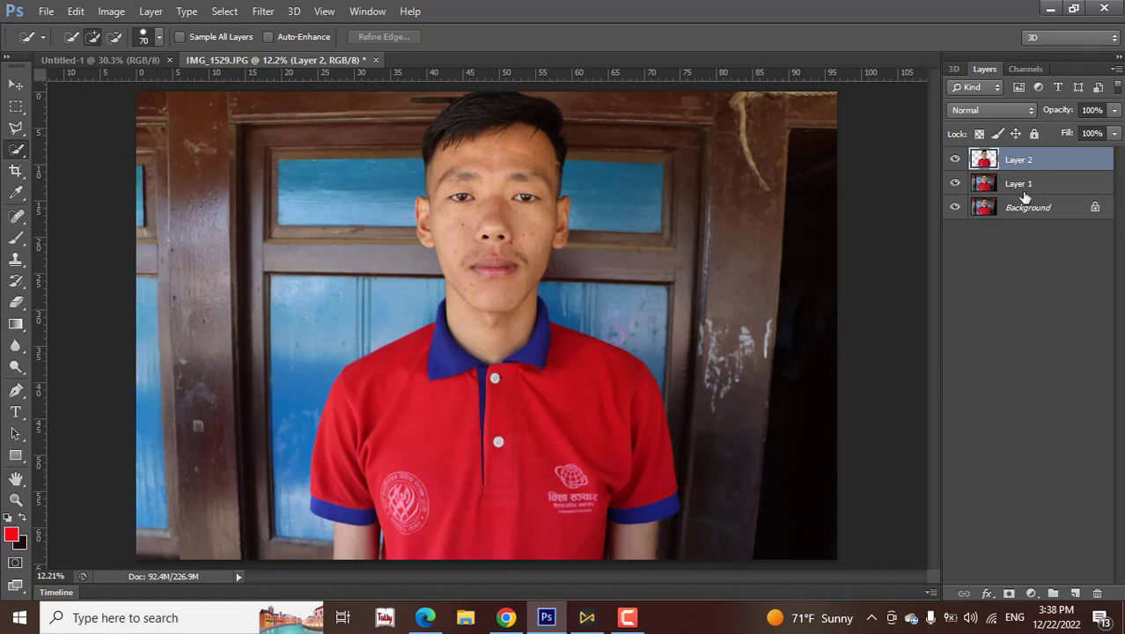
# Hide Layer 1 and the Background layer so that only the man's cutout is displayed.
pyautogui.click(966, 188)
pyautogui.click(954, 183)
pyautogui.click(1041, 208)
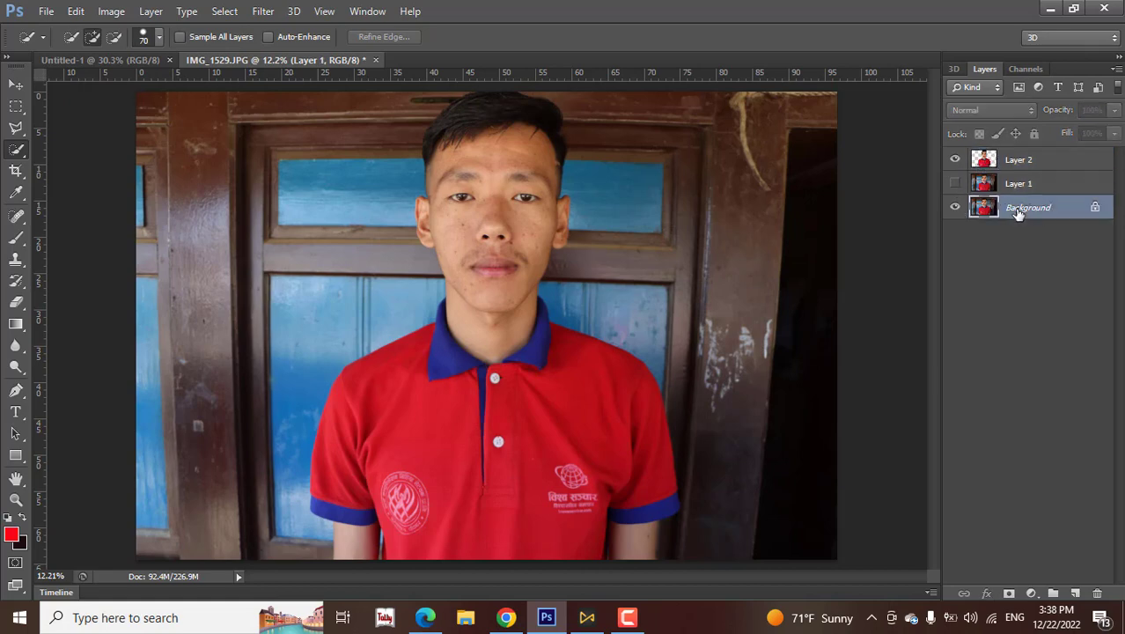
pyautogui.click(954, 207)
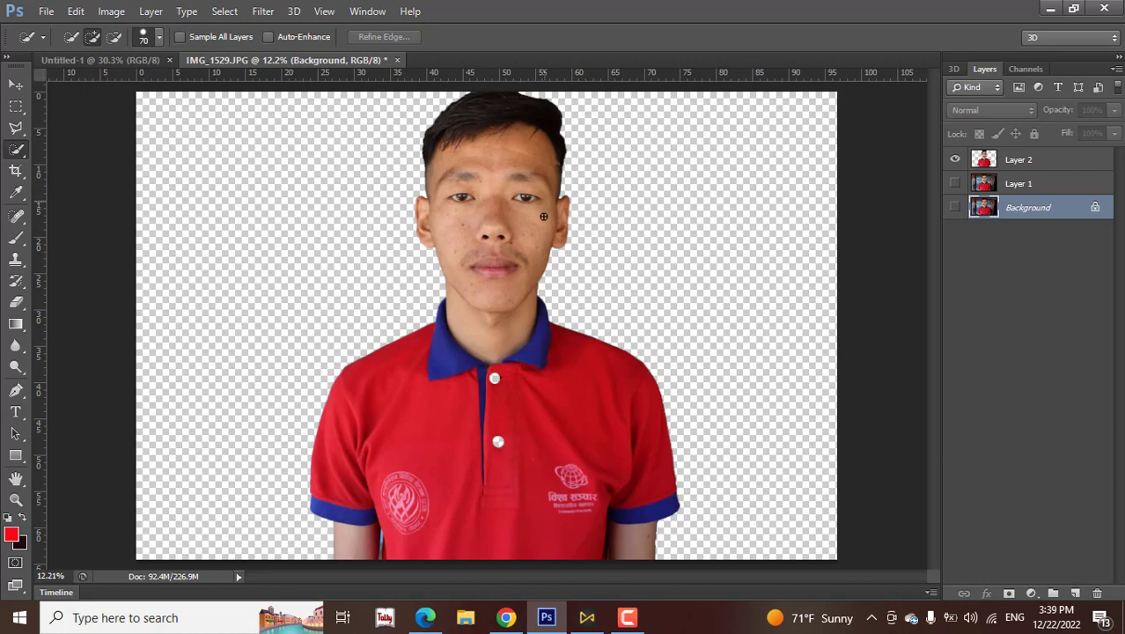
# Turn Layer 1 back on and fill it with a near-white foreground color, fffefe.
pyautogui.click(1039, 185)
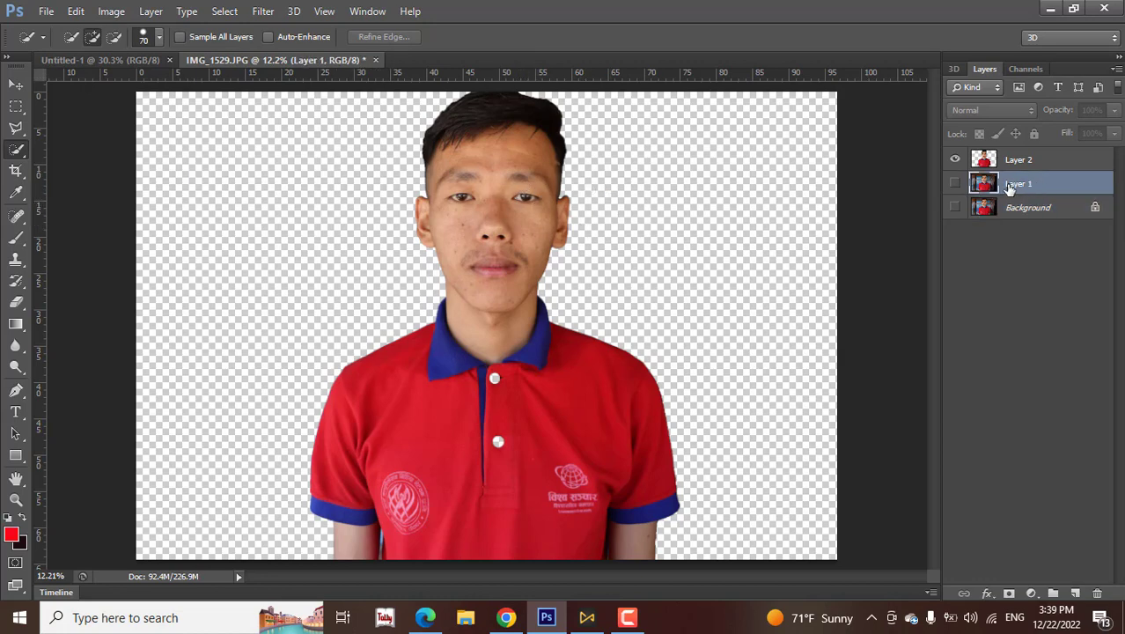
pyautogui.click(955, 183)
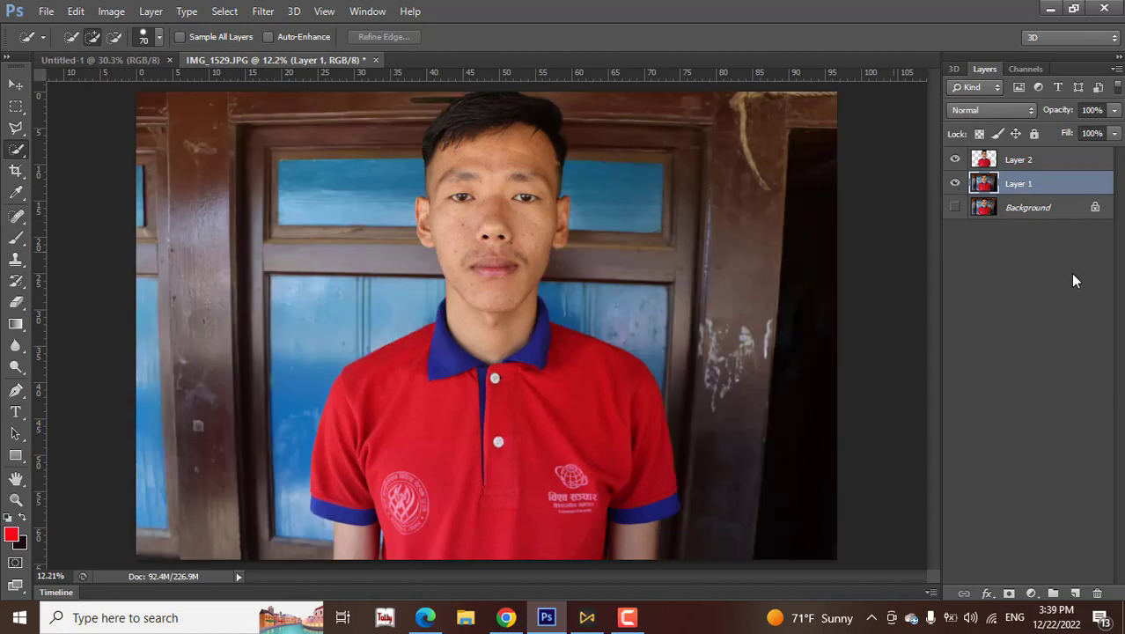
pyautogui.click(13, 535)
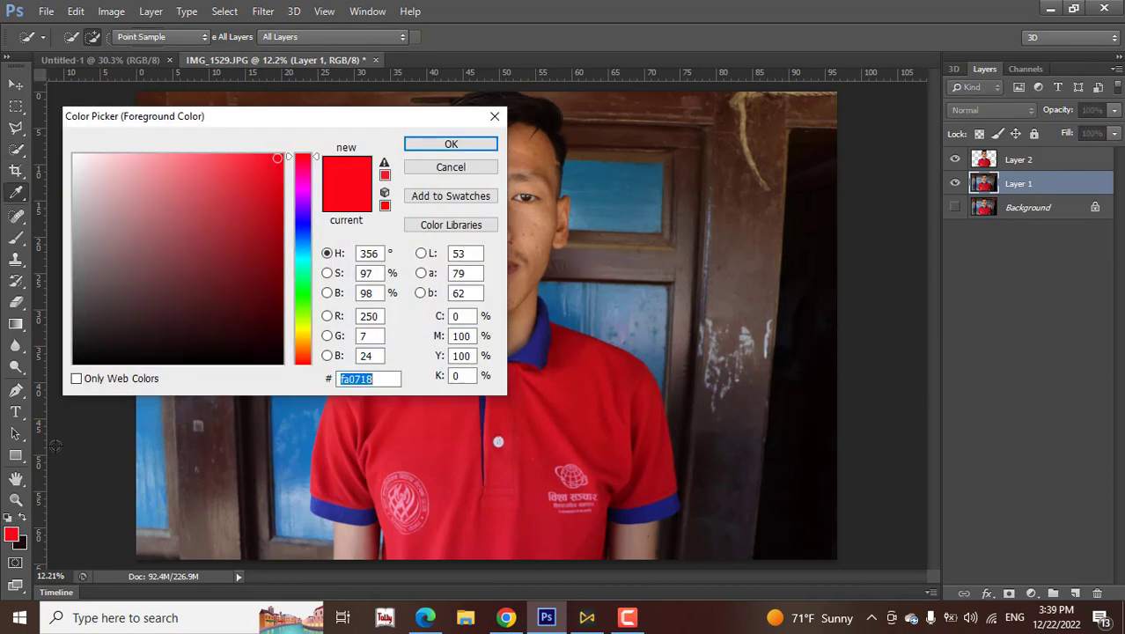
pyautogui.click(74, 156)
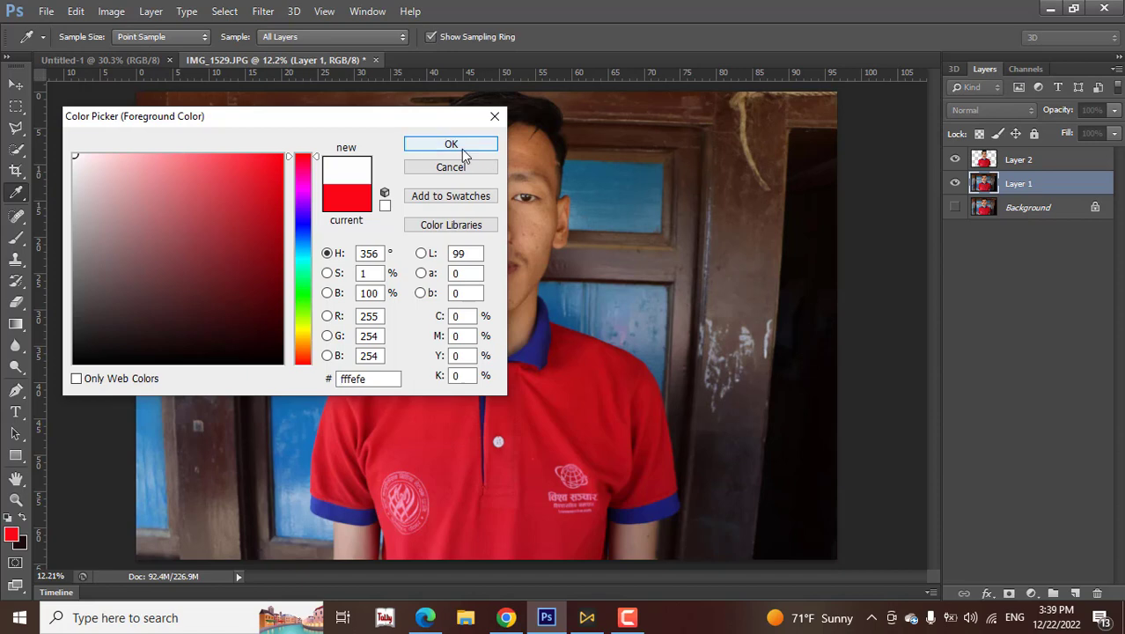
pyautogui.click(451, 145)
pyautogui.press('w')
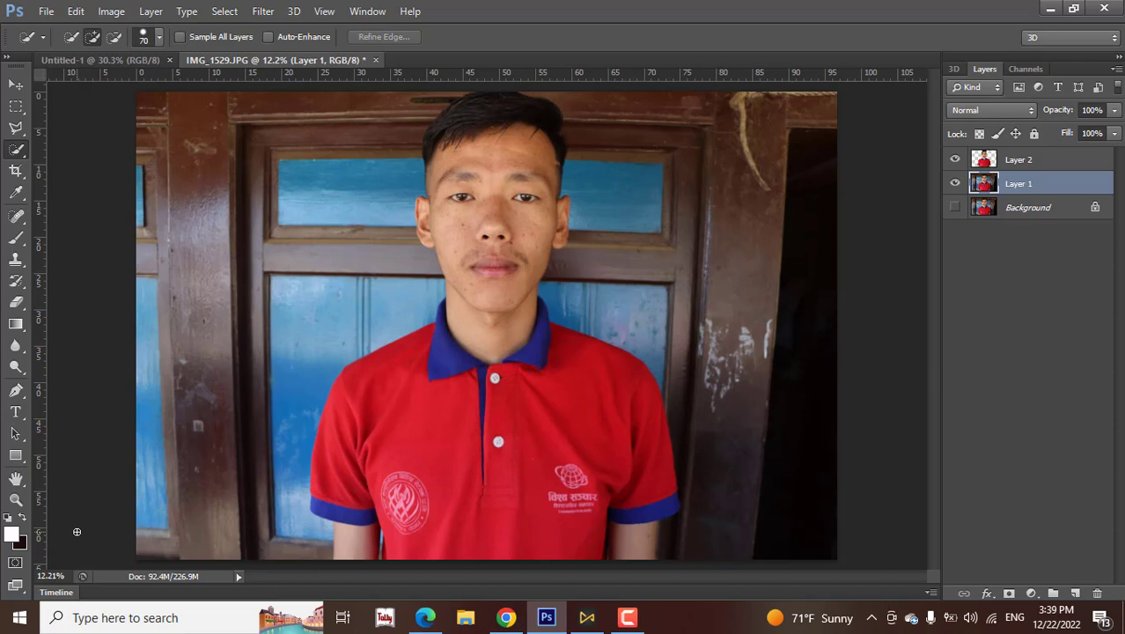
pyautogui.hotkey('alt', 'BackSpace')
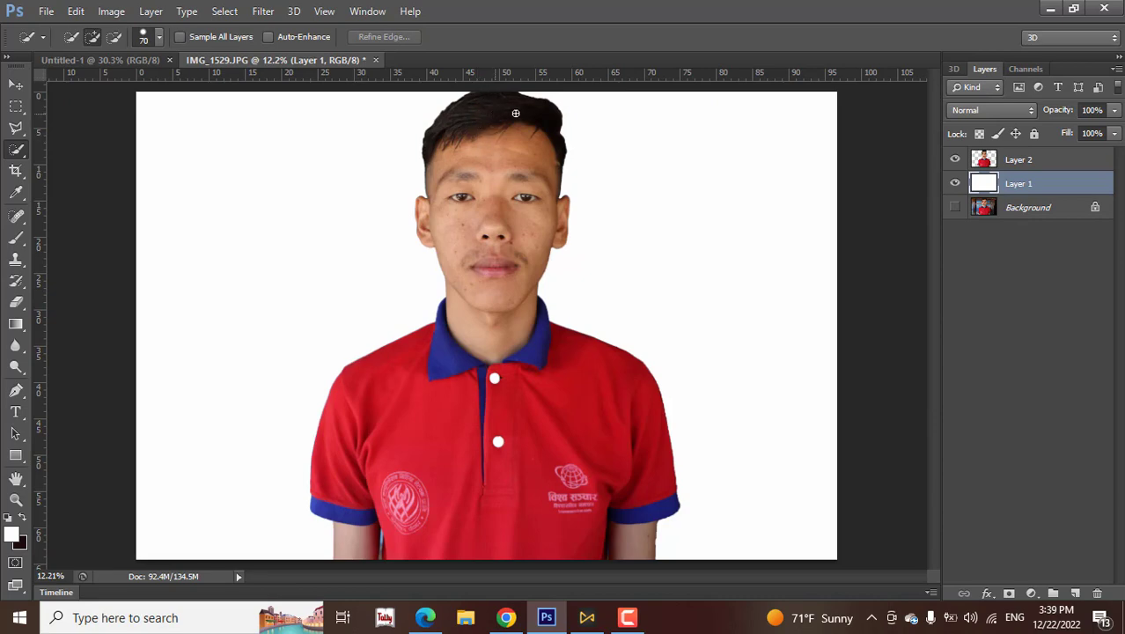
# Move the man's cutout on Layer 2 slightly down to leave white space above his hair.
pyautogui.click(1021, 162)
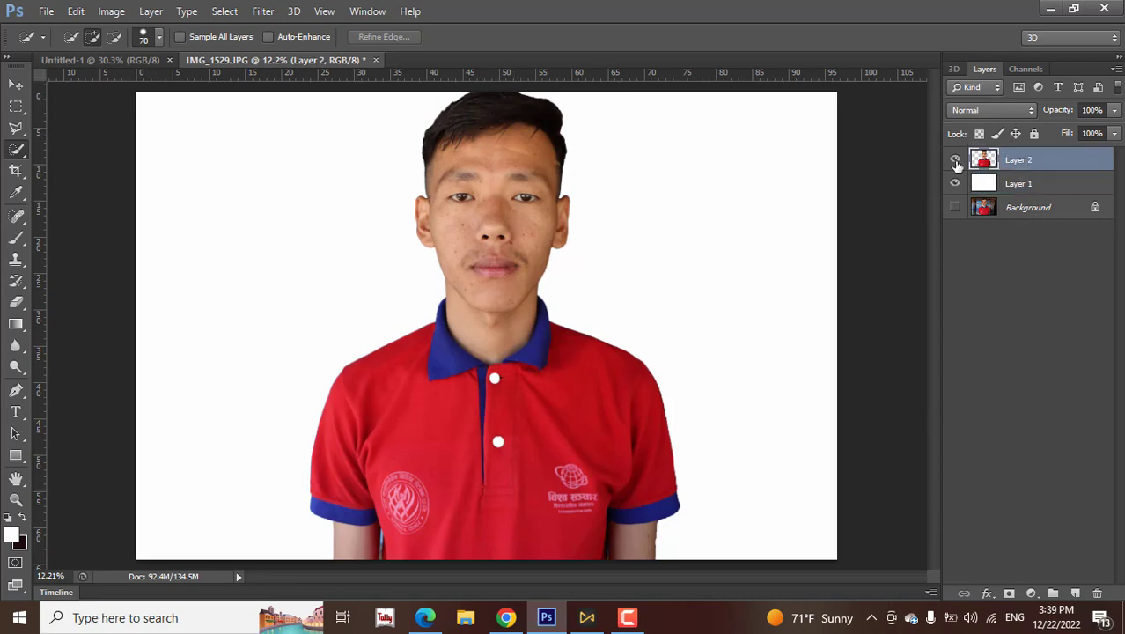
pyautogui.click(15, 85)
pyautogui.moveTo(488, 179); pyautogui.dragTo(486, 204)
# Erase the rough edges along the top and both upper sides of the man's hair on Layer 2 with the Eraser tool.
pyautogui.scroll(5, 484, 203)
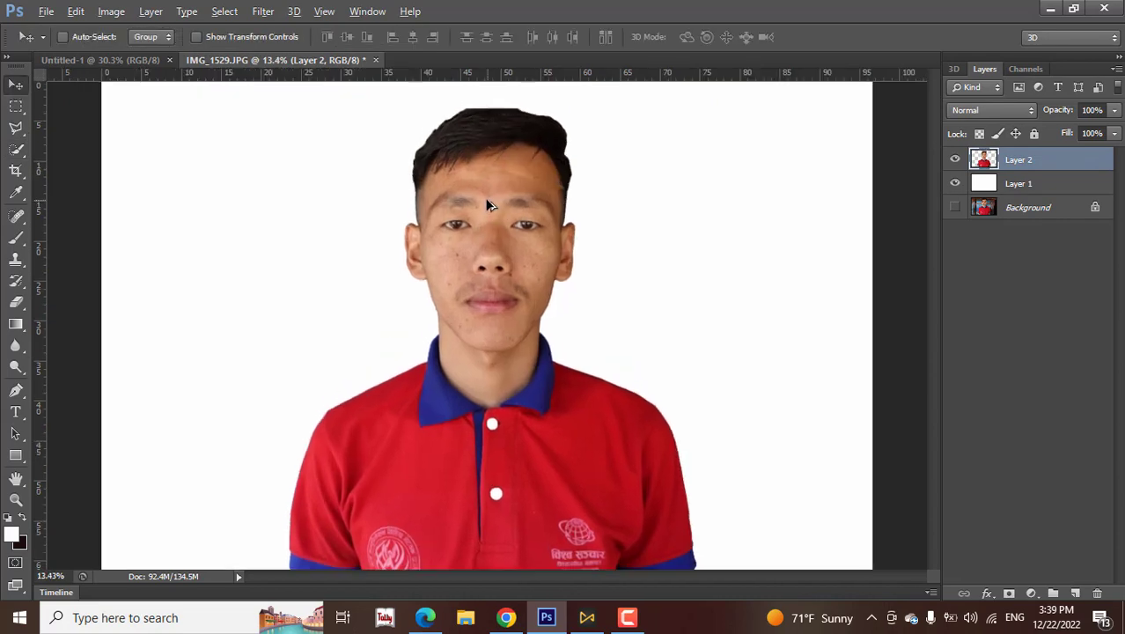
pyautogui.scroll(1, 456, 196)
pyautogui.moveTo(443, 173); pyautogui.dragTo(409, 274)
pyautogui.moveTo(501, 180); pyautogui.dragTo(470, 251)
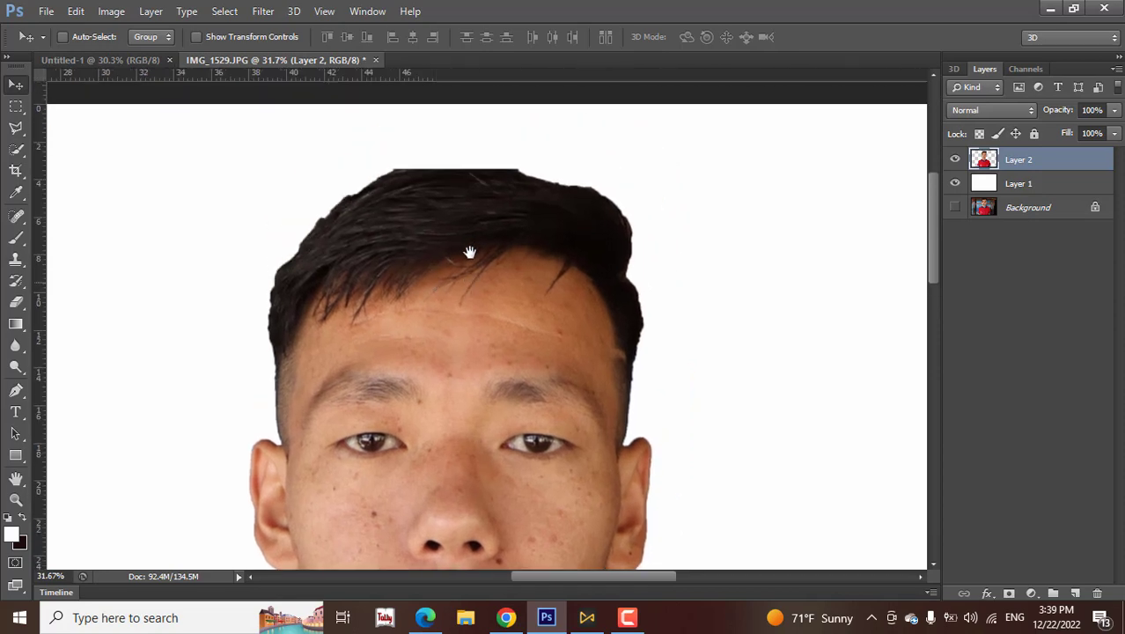
pyautogui.scroll(4, 401, 199)
pyautogui.scroll(1, 399, 198)
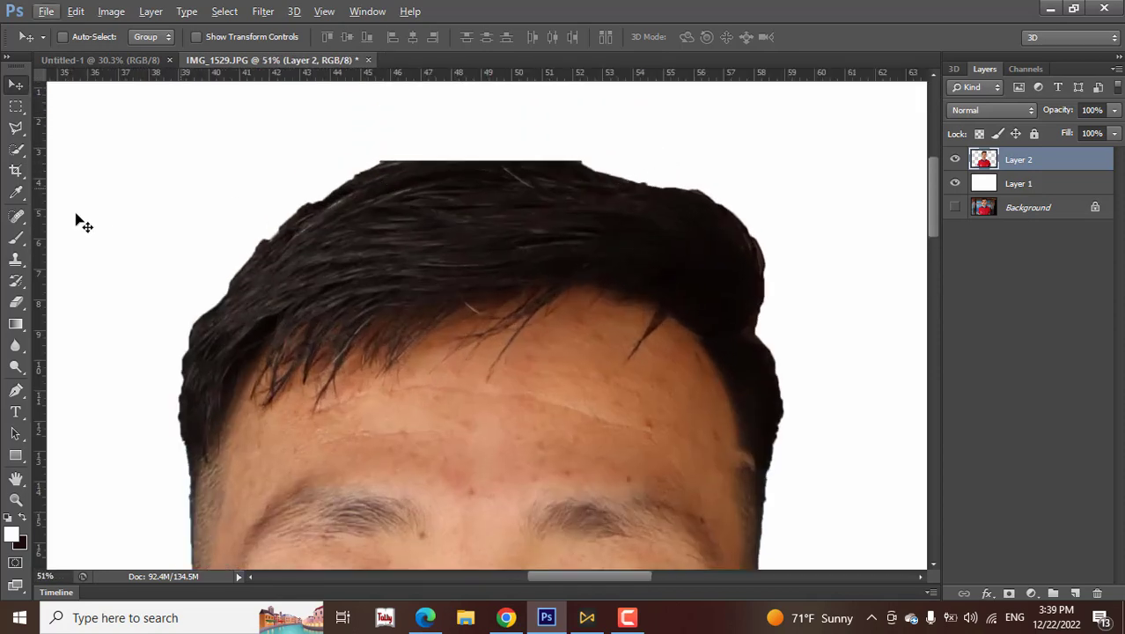
pyautogui.click(16, 303)
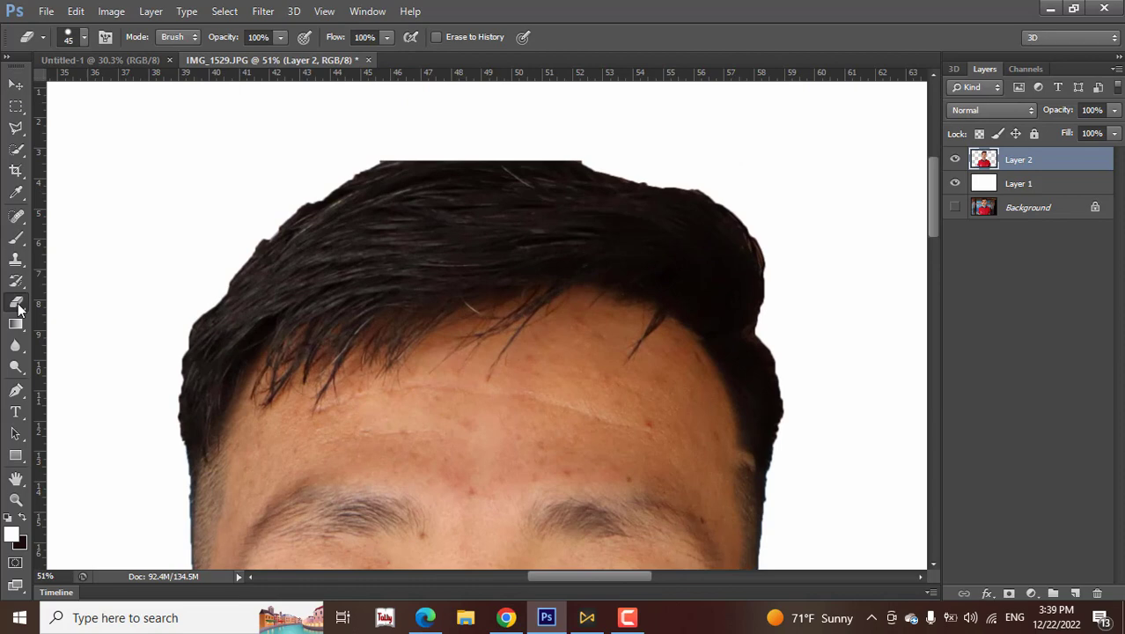
pyautogui.rightClick(17, 304)
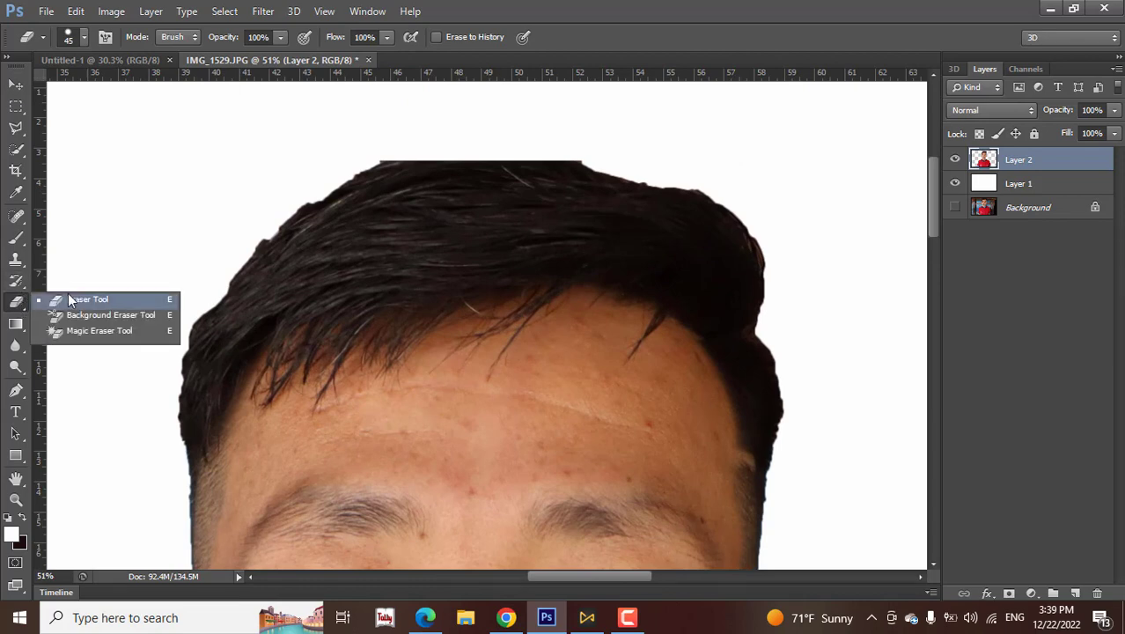
pyautogui.click(77, 300)
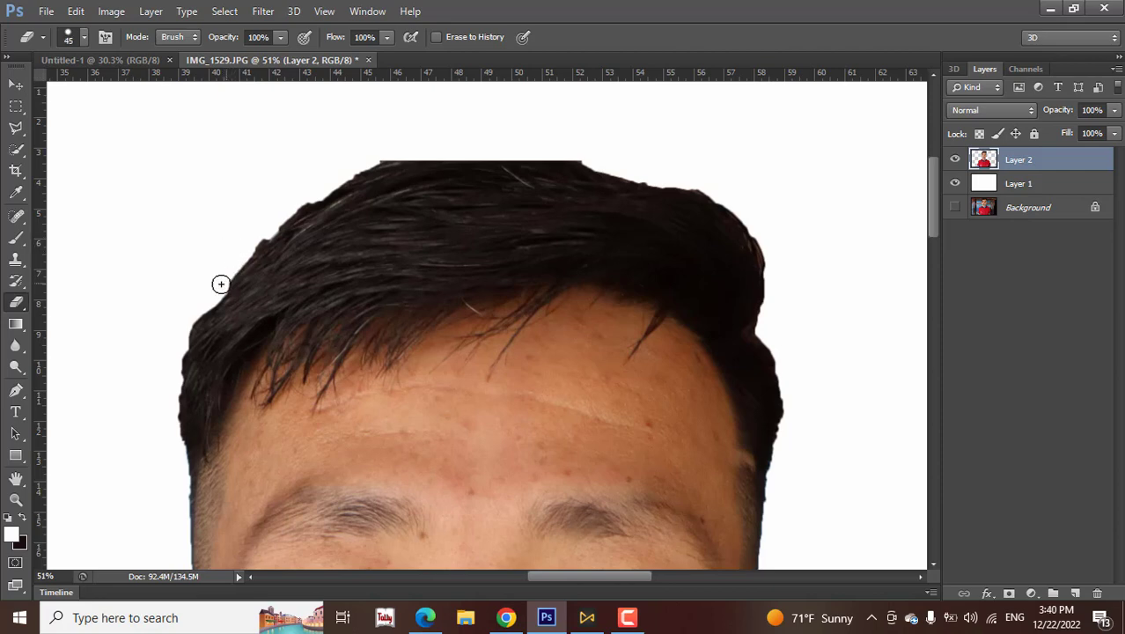
pyautogui.press(']')
pyautogui.moveTo(219, 286)
pyautogui.mouseDown()
pyautogui.moveTo(292, 203)
pyautogui.moveTo(379, 147)
pyautogui.moveTo(357, 161)
pyautogui.moveTo(531, 135)
pyautogui.moveTo(595, 155)
pyautogui.moveTo(541, 147)
pyautogui.mouseUp()
pyautogui.moveTo(679, 171)
pyautogui.mouseDown()
pyautogui.moveTo(756, 243)
pyautogui.moveTo(759, 318)
pyautogui.moveTo(776, 316)
pyautogui.mouseUp()
# Erase the uneven hair edge above the ear on the image's left side with the 45 px Eraser.
pyautogui.scroll(-2, 774, 264)
pyautogui.scroll(-3, 770, 262)
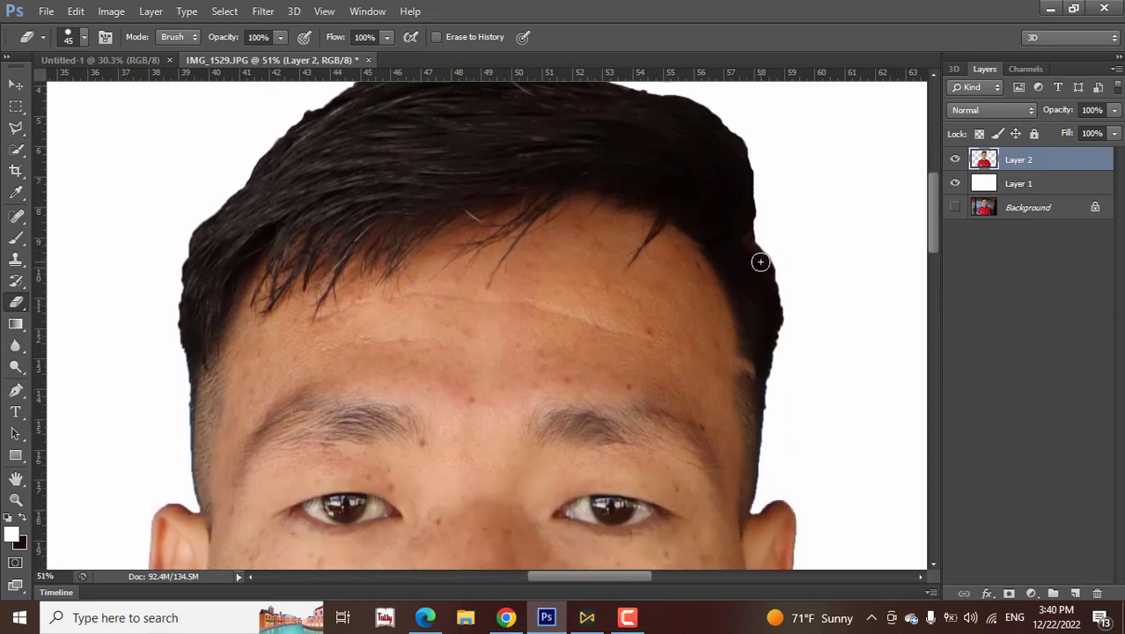
pyautogui.moveTo(170, 300); pyautogui.dragTo(178, 236)
pyautogui.scroll(-5, 206, 266)
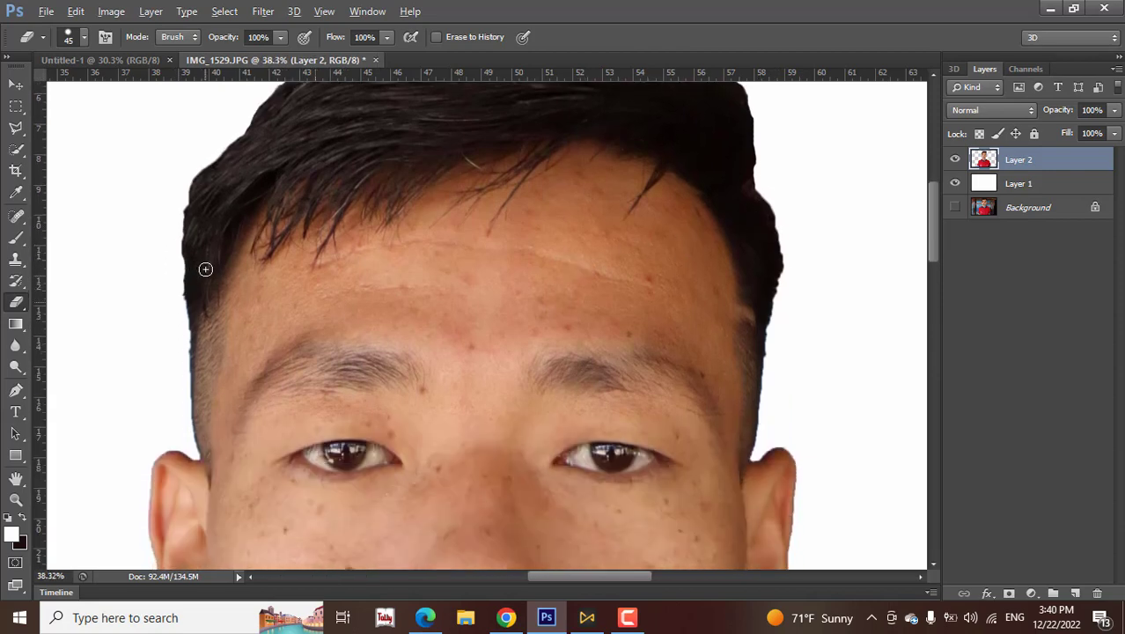
pyautogui.scroll(3, 247, 269)
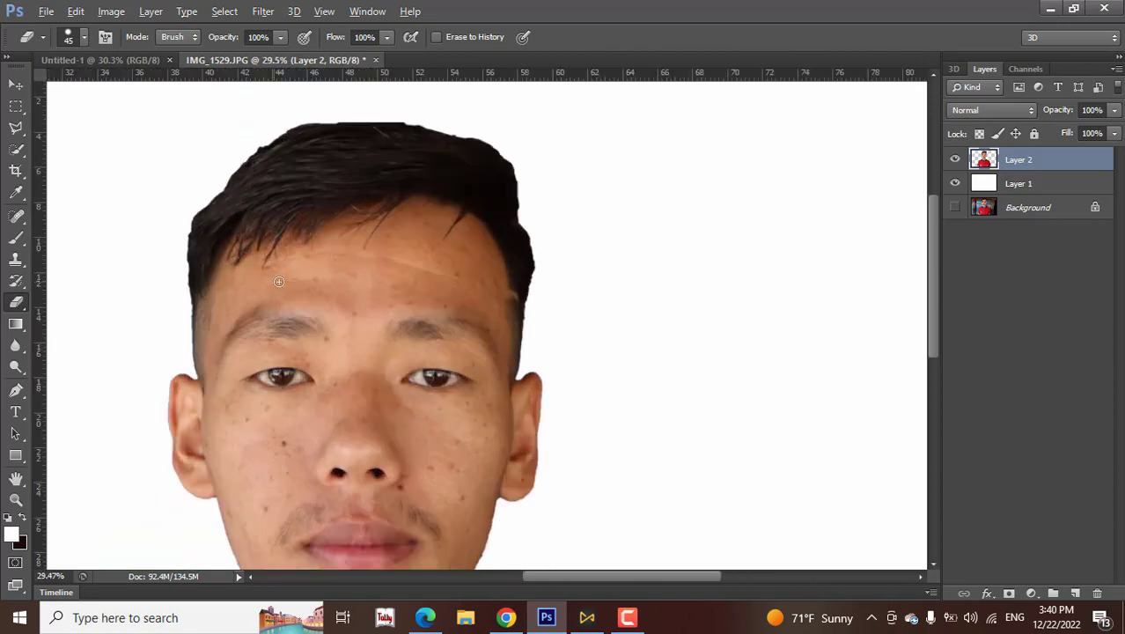
# Brighten the man's cutout on Layer 2 with Levels, setting the midtone input level to 1.28.
pyautogui.scroll(-5, 275, 281)
pyautogui.scroll(2, 384, 283)
pyautogui.scroll(-2, 387, 284)
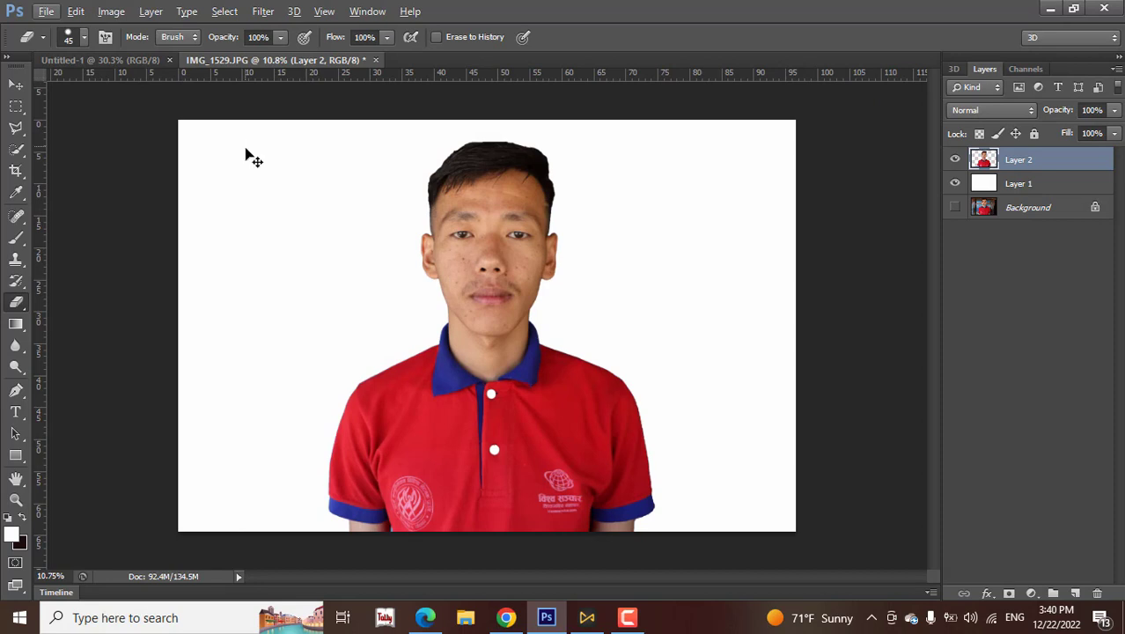
pyautogui.hotkey('ctrl', 'l')
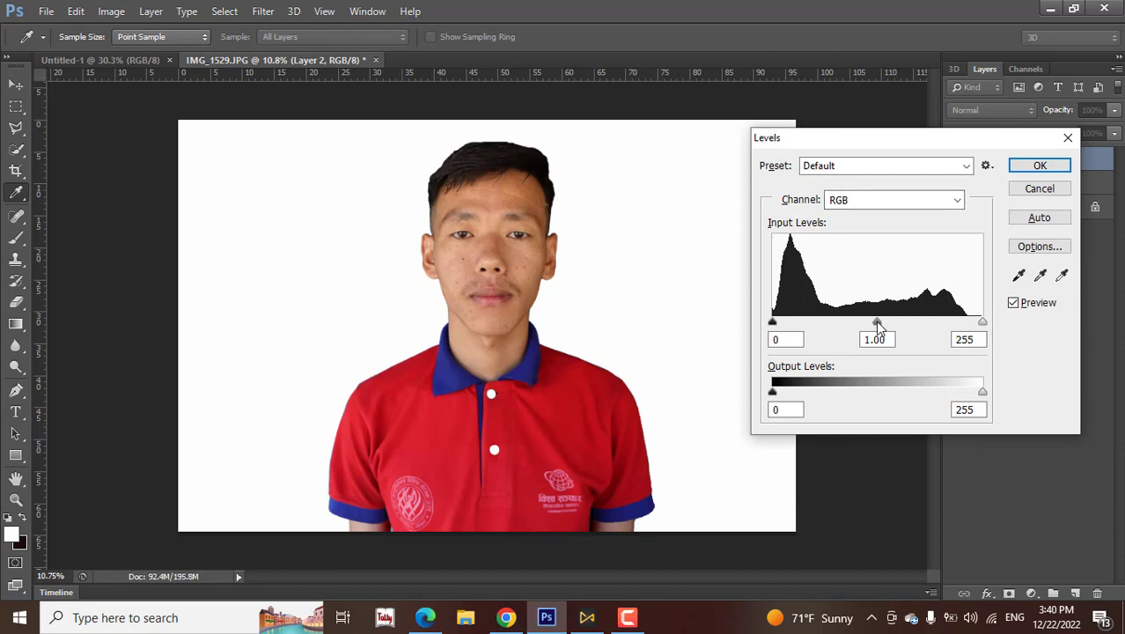
pyautogui.moveTo(877, 326); pyautogui.dragTo(861, 326)
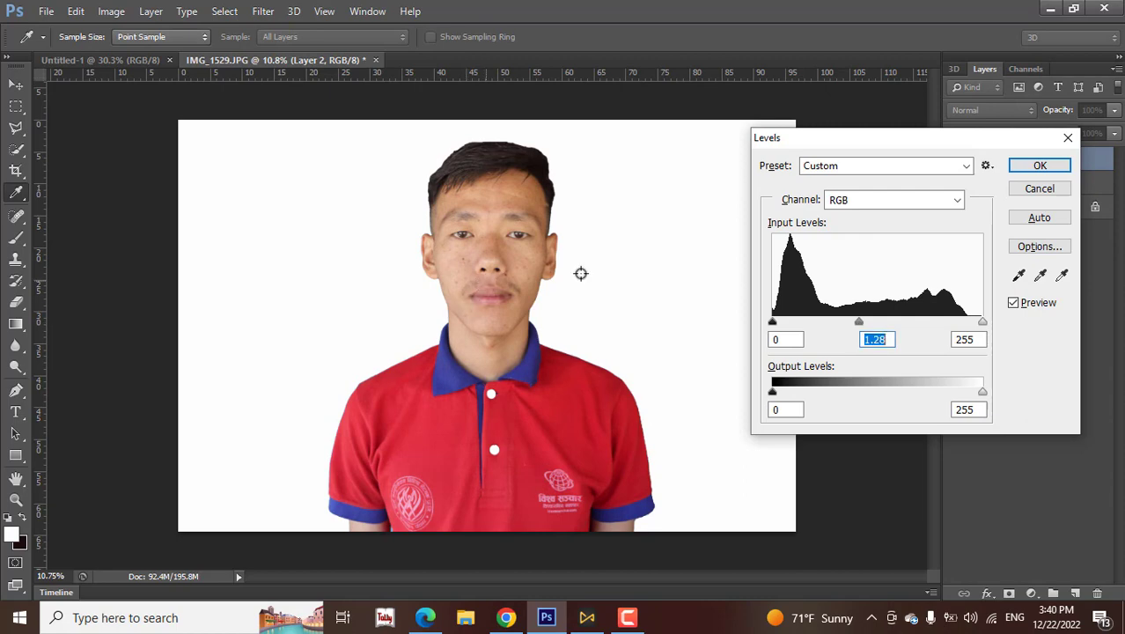
pyautogui.click(1039, 167)
pyautogui.press('e')
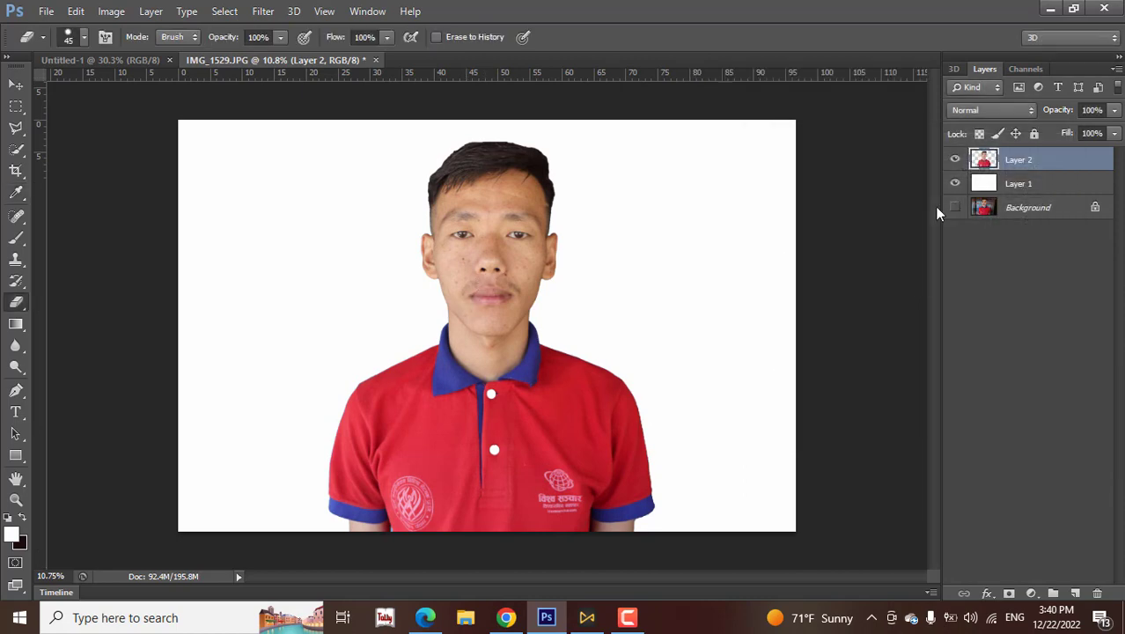
# Apply Levels to Layer 2 a second time with the midtone input level at 1.15.
pyautogui.hotkey('ctrl', 'l')
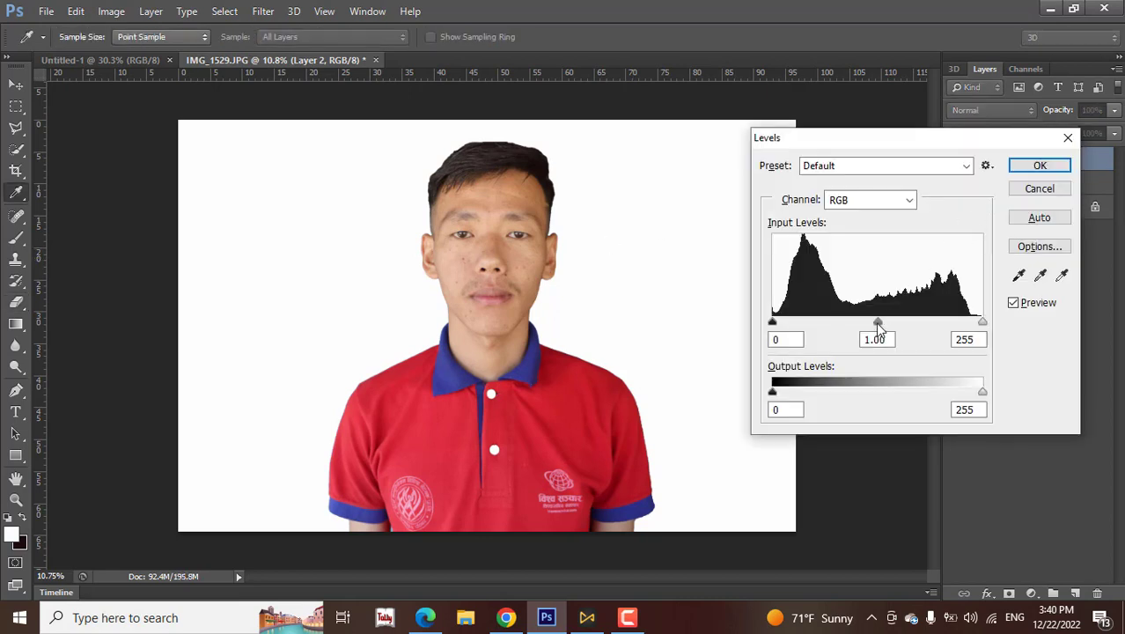
pyautogui.moveTo(877, 322); pyautogui.dragTo(867, 322)
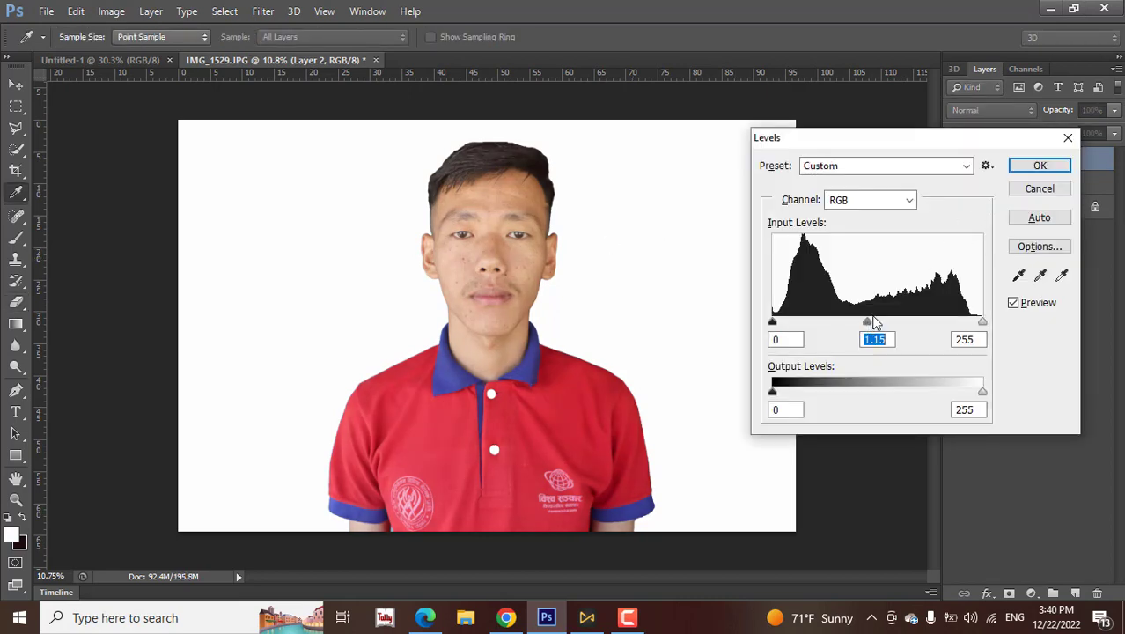
pyautogui.click(1039, 166)
pyautogui.press('e')
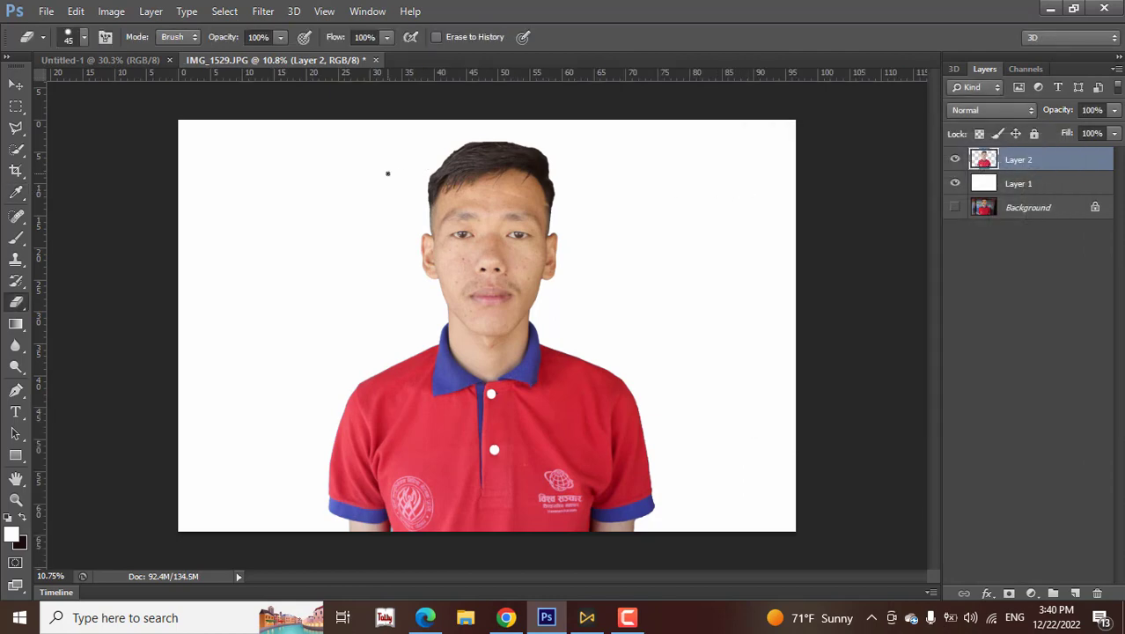
# Select Layer 2 and the white Layer 1 together and merge them into one layer.
pyautogui.click(1020, 182)
pyautogui.click(1022, 162)
pyautogui.click(1017, 182)
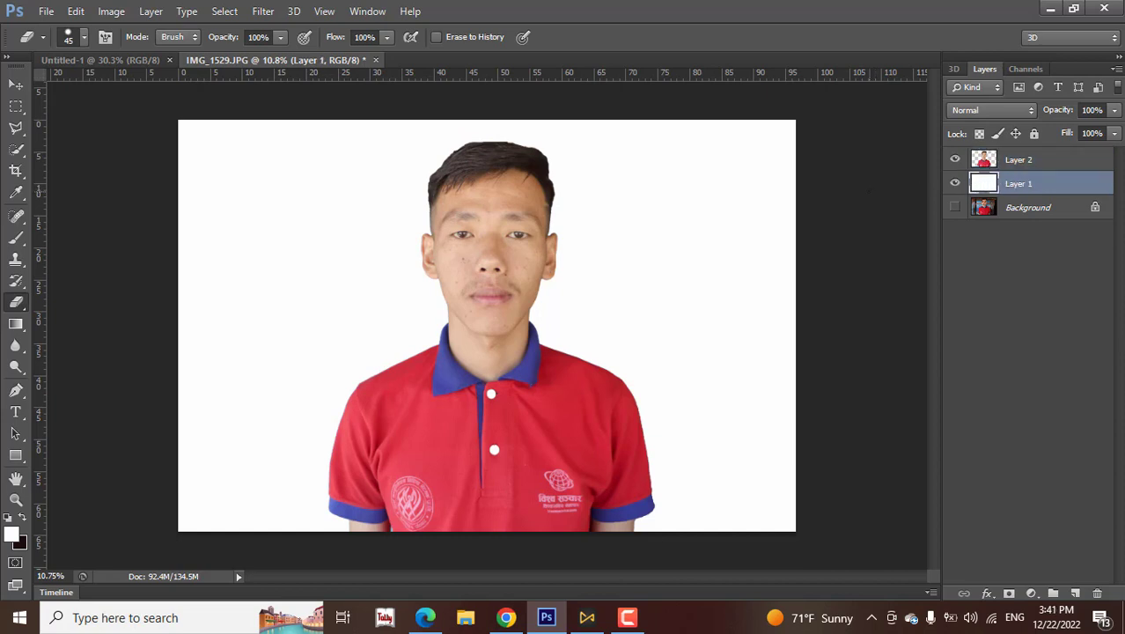
pyautogui.click(1015, 170)
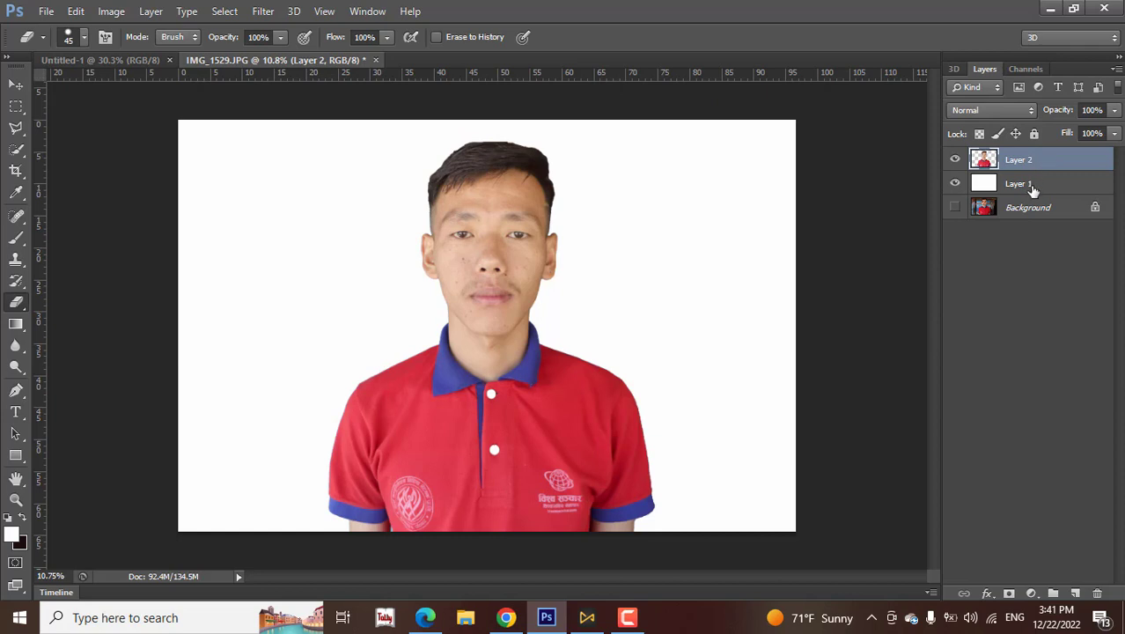
pyautogui.keyDown('shift'); pyautogui.click(1028, 184); pyautogui.keyUp('shift')
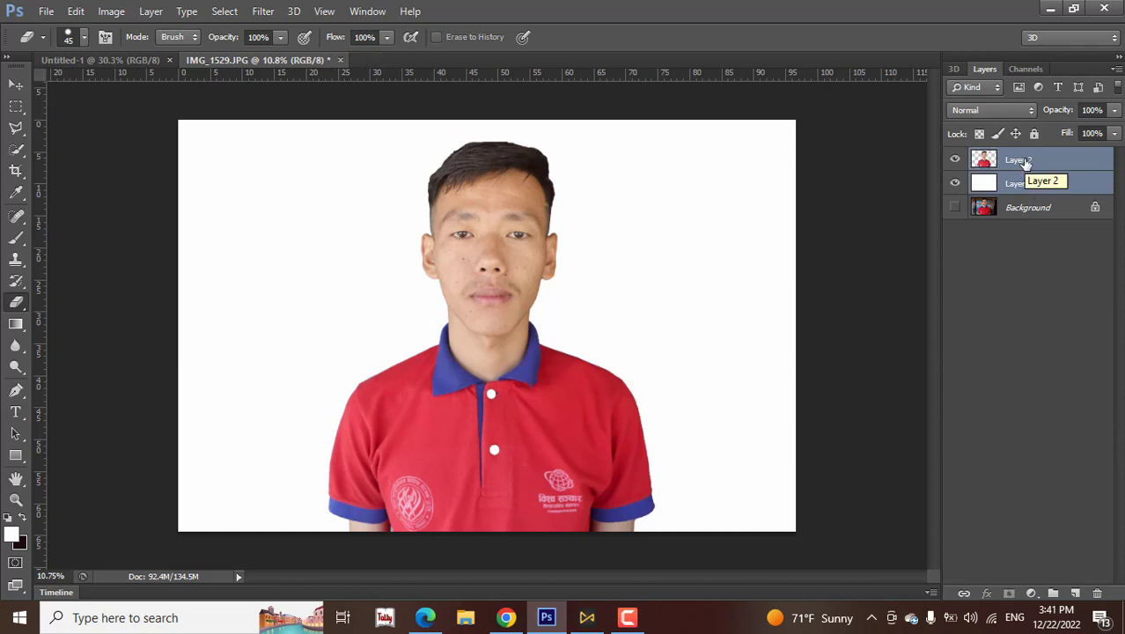
pyautogui.hotkey('ctrl', 'e')
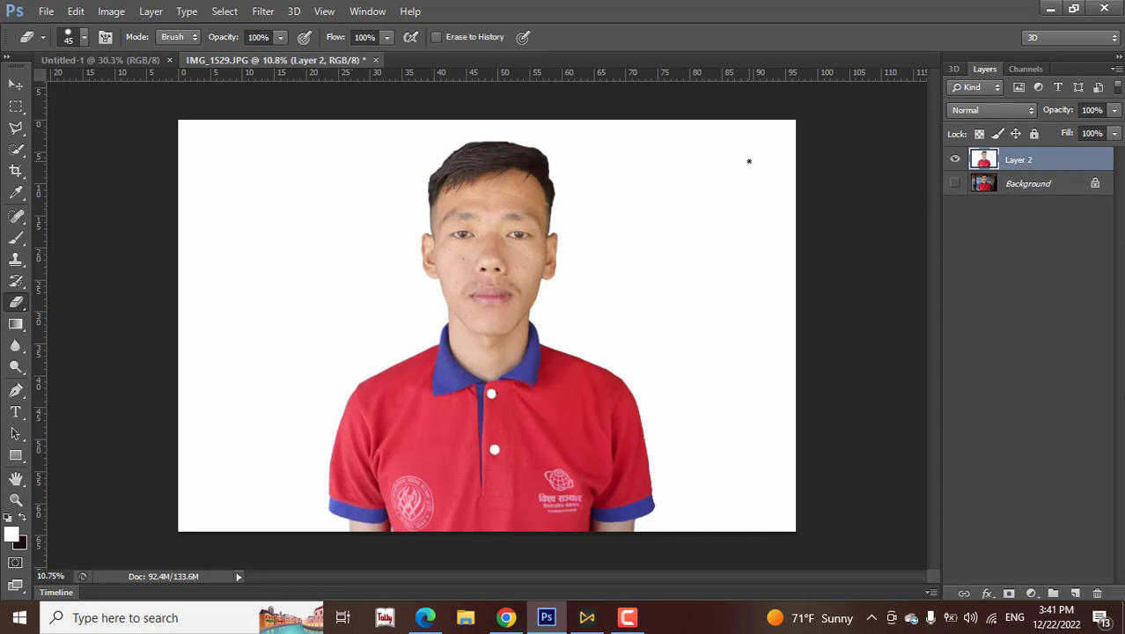
# Set up the Crop tool for W x H x Resolution at 1.2 in by 1.4 in and 300 px/in.
pyautogui.click(15, 173)
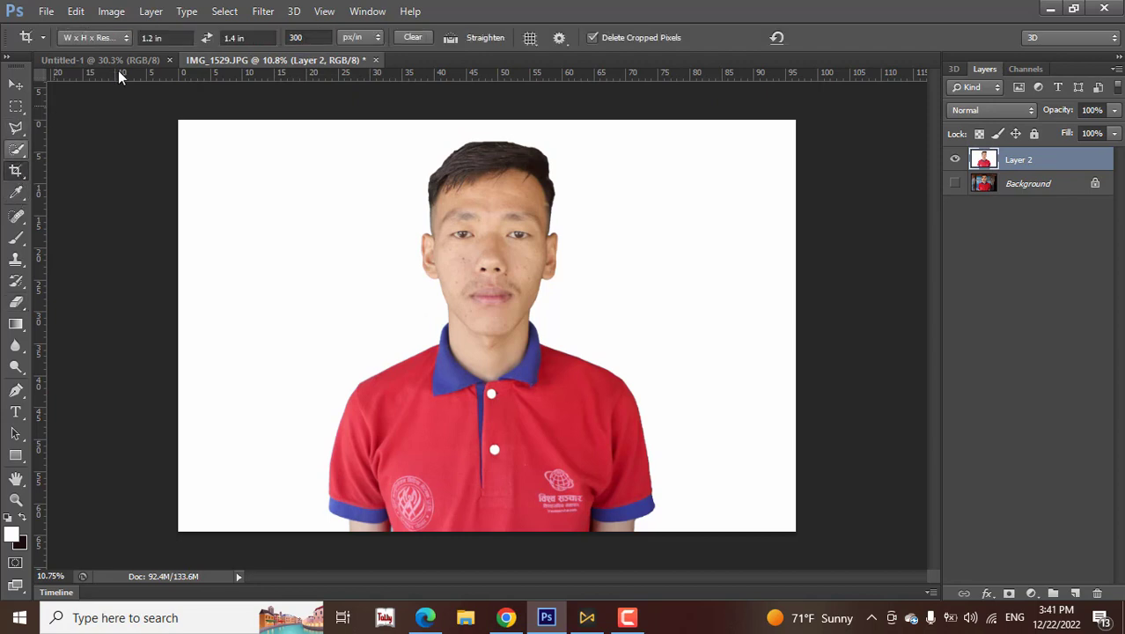
pyautogui.click(84, 39)
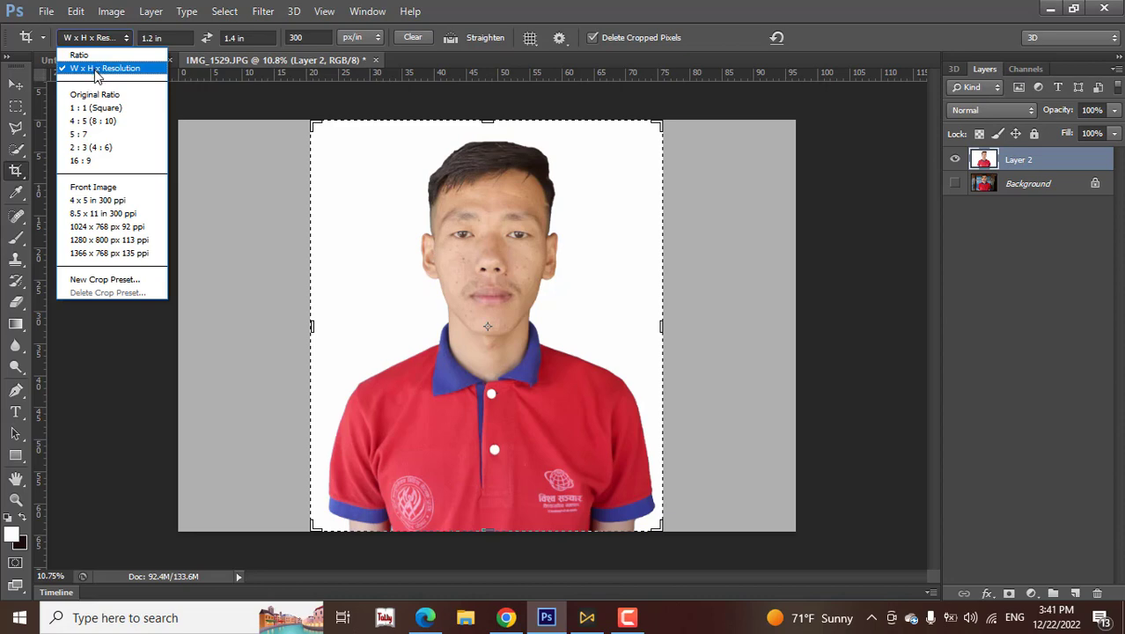
pyautogui.click(101, 74)
pyautogui.click(93, 38)
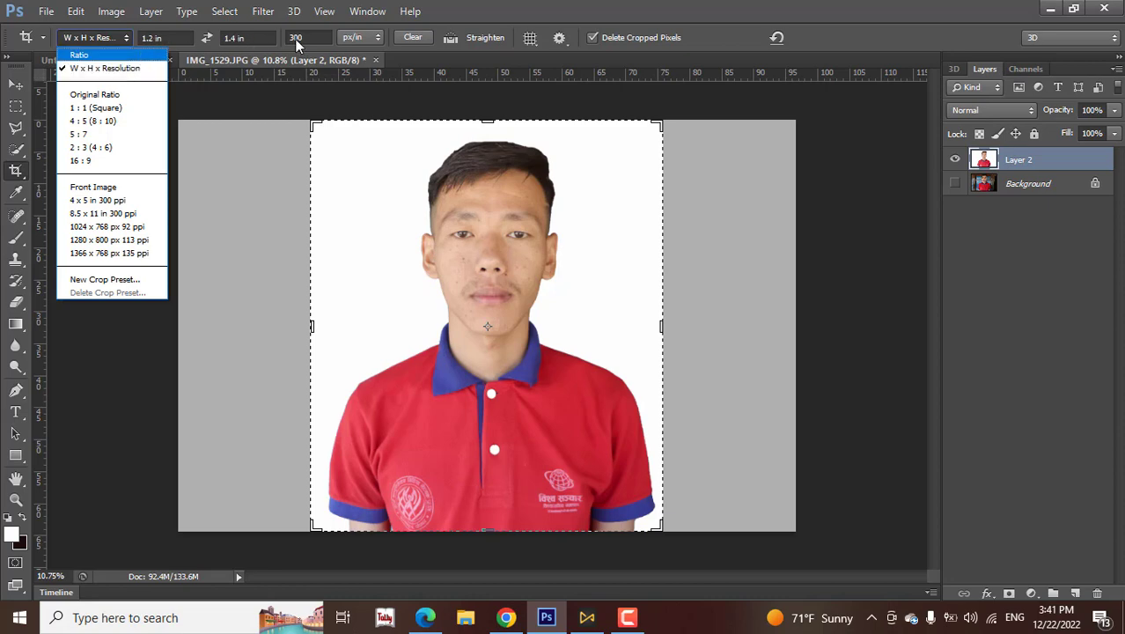
pyautogui.click(139, 67)
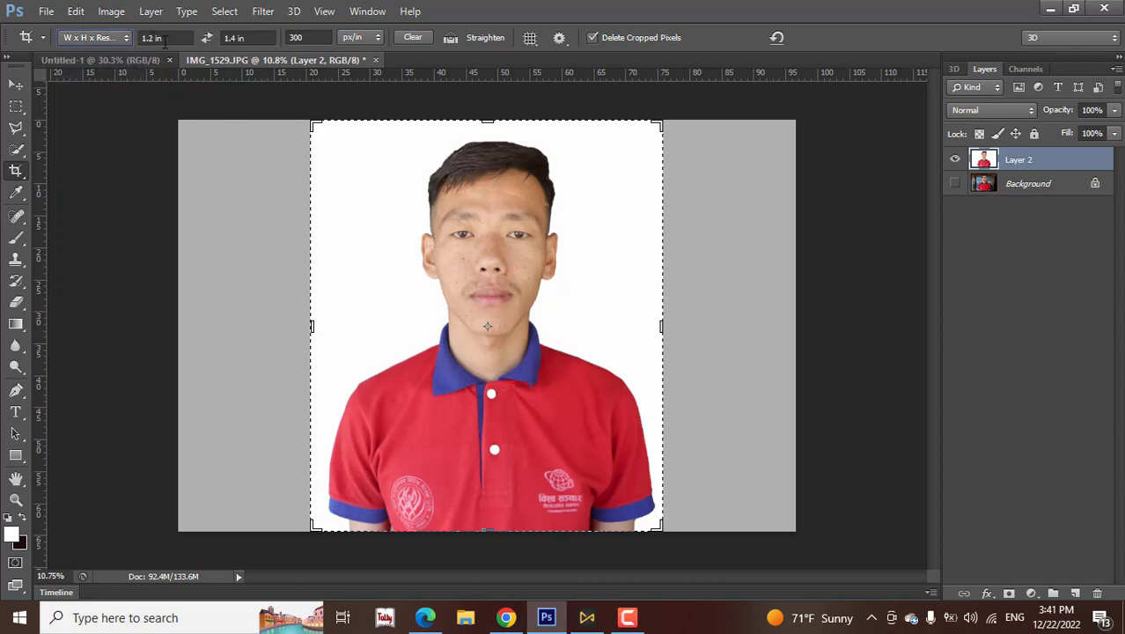
pyautogui.click(165, 39)
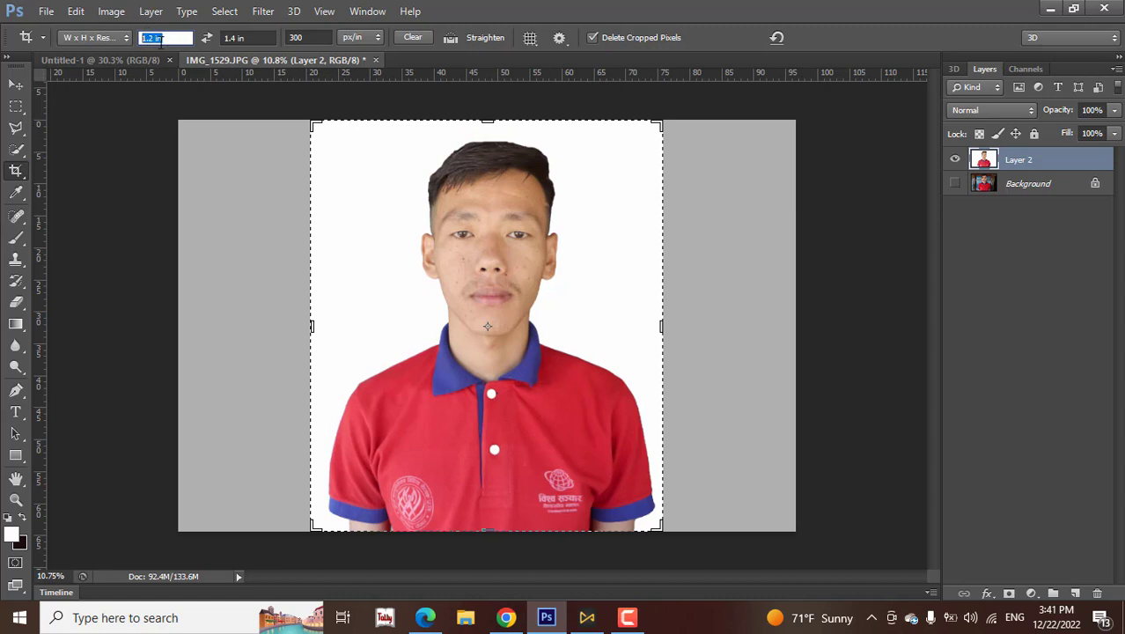
pyautogui.write('1.2')
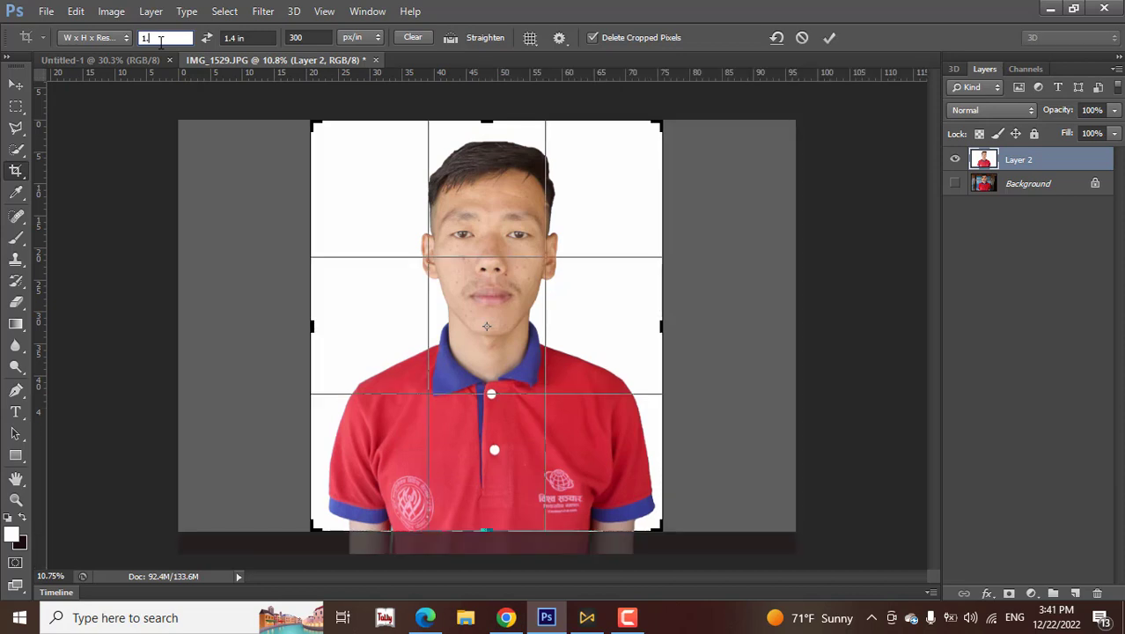
pyautogui.write(' in')
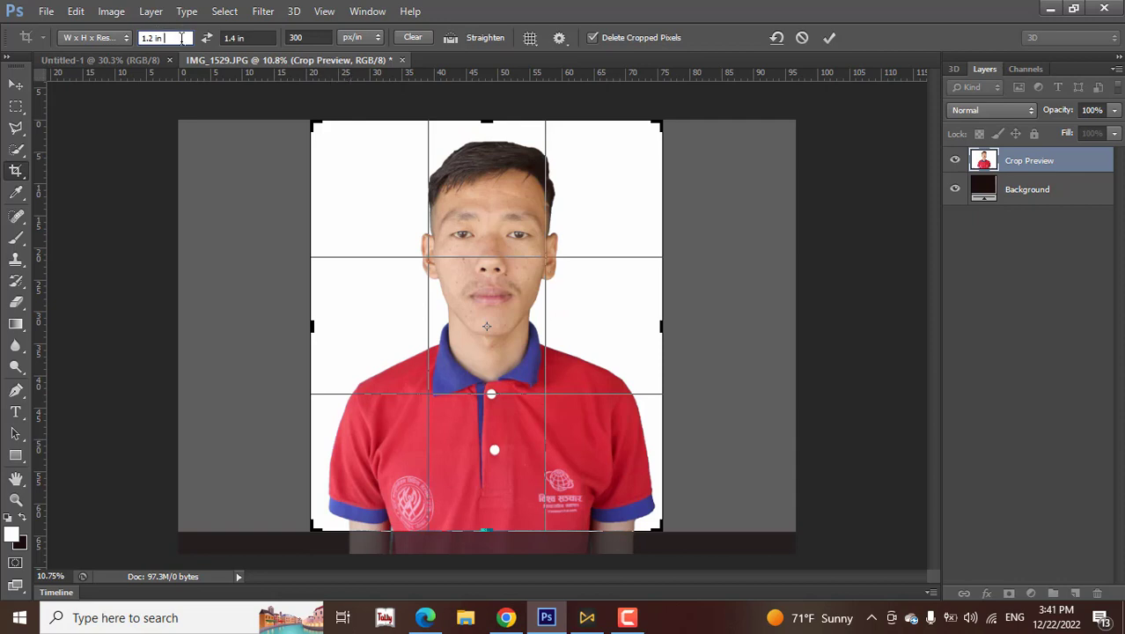
pyautogui.press('Return')
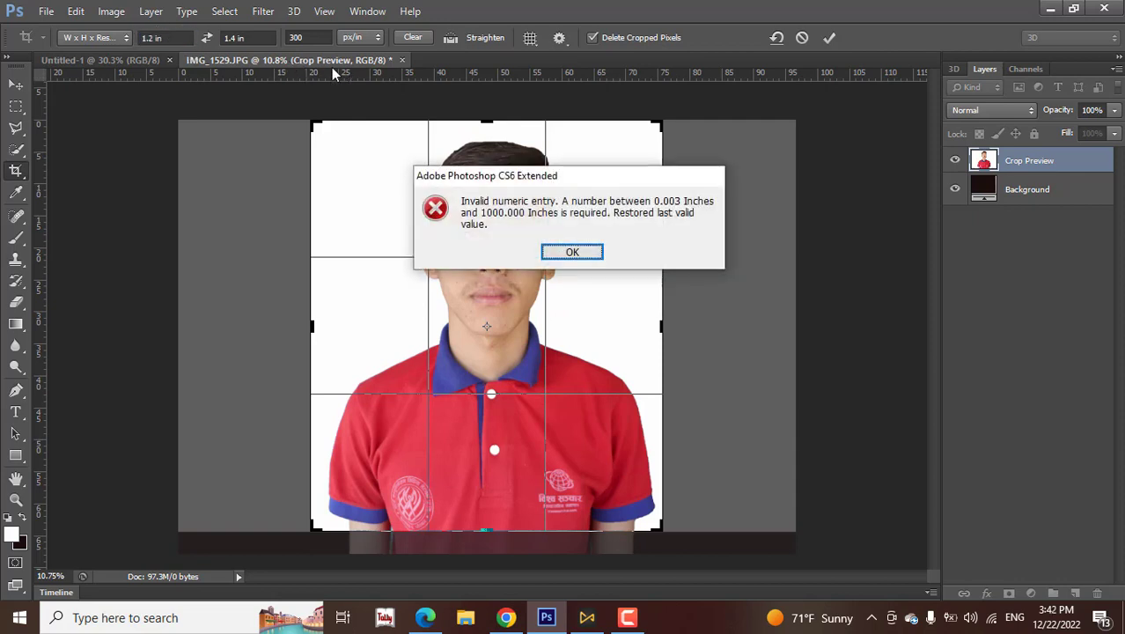
pyautogui.click(564, 252)
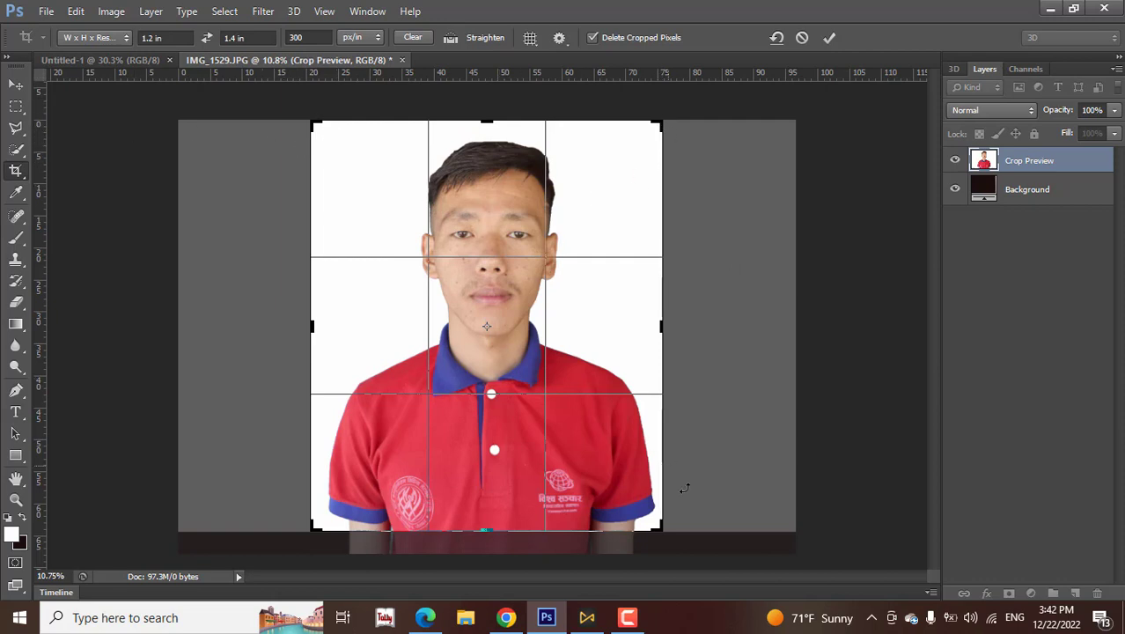
# Shrink the crop frame to the man's head and shoulders, center him horizontally in it, and crop the image.
pyautogui.moveTo(664, 530); pyautogui.dragTo(552, 458)
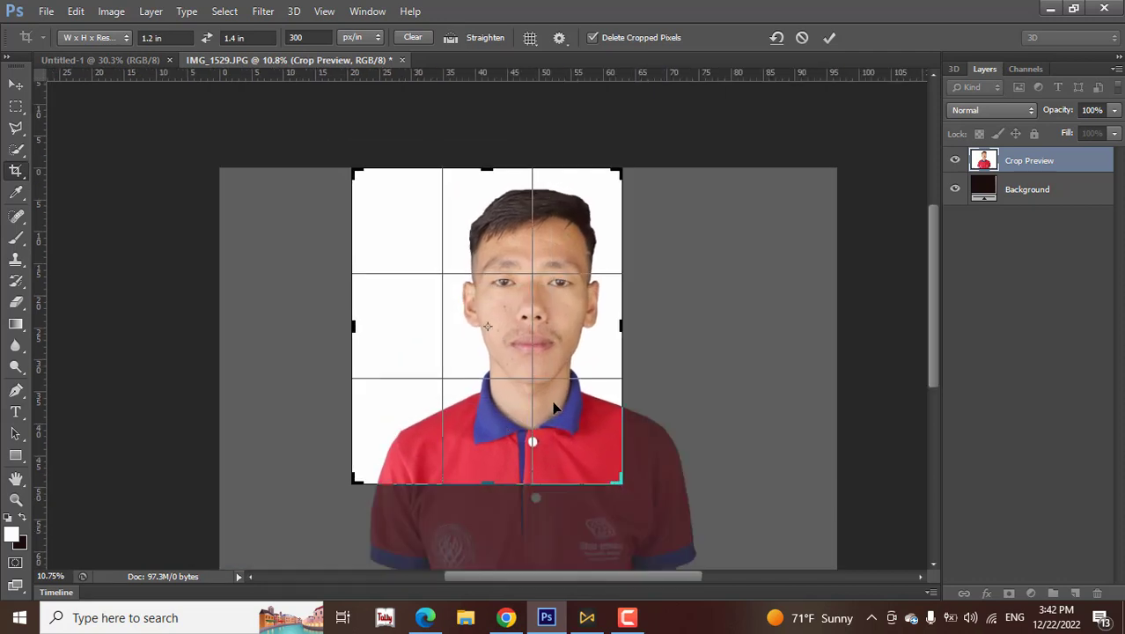
pyautogui.moveTo(554, 407); pyautogui.dragTo(505, 390)
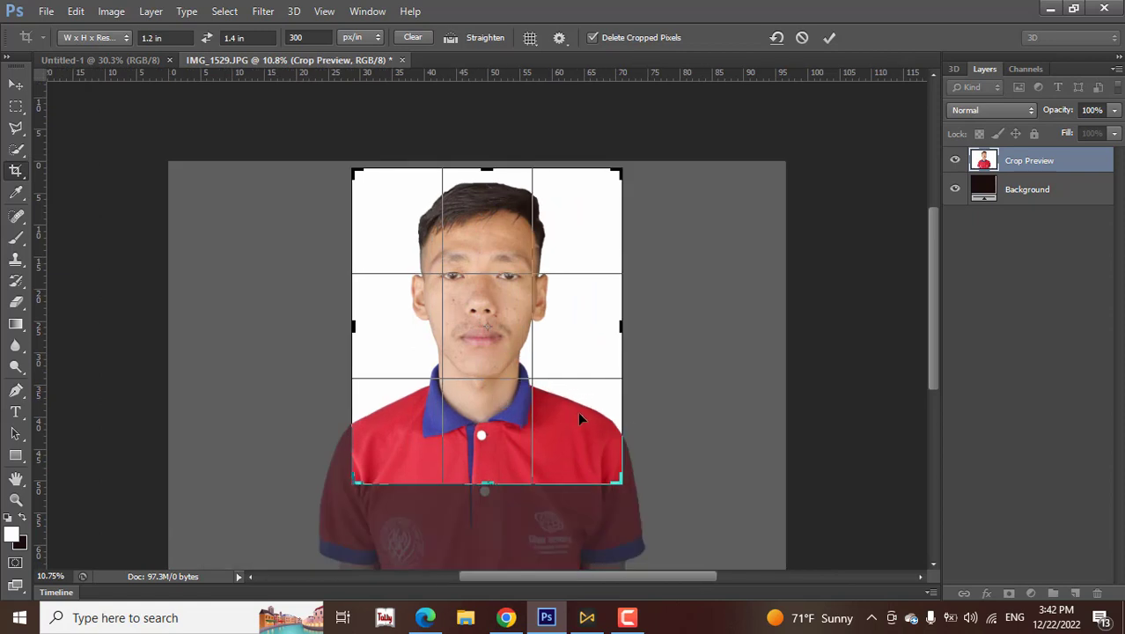
pyautogui.press('Right')
pyautogui.press('Right')
pyautogui.press('Right')
pyautogui.press('Right')
pyautogui.press('Right')
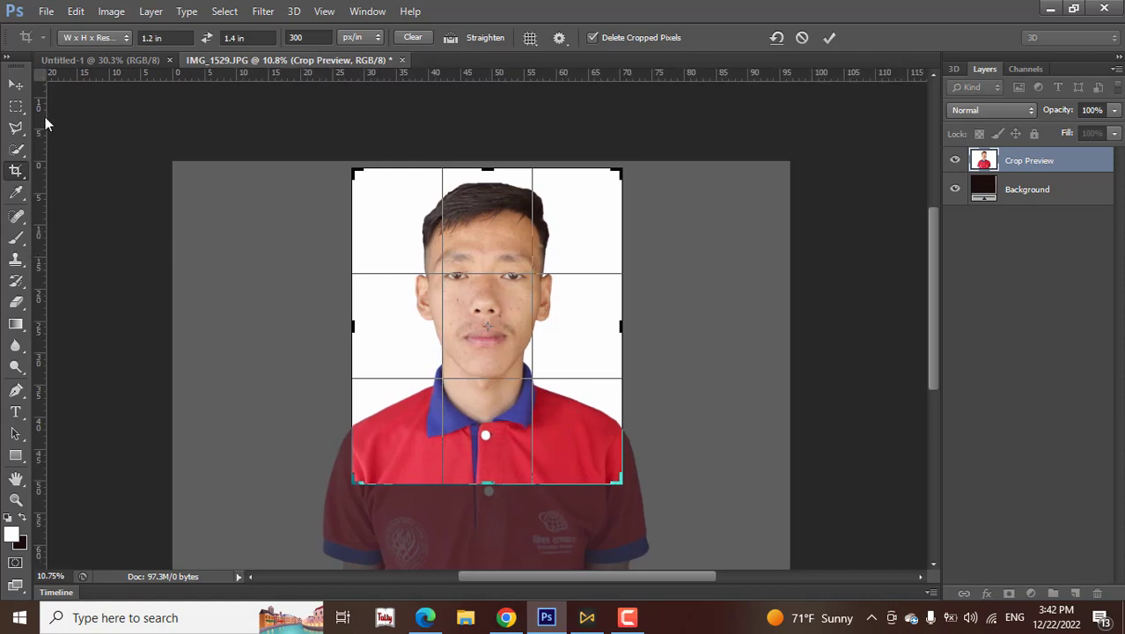
pyautogui.click(16, 84)
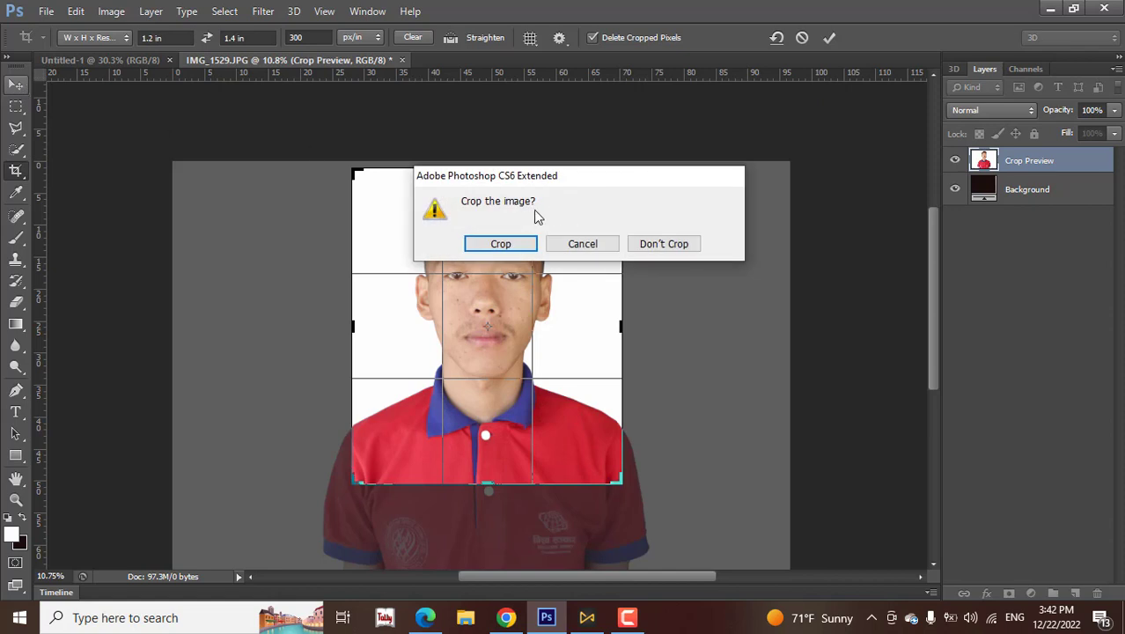
pyautogui.click(500, 244)
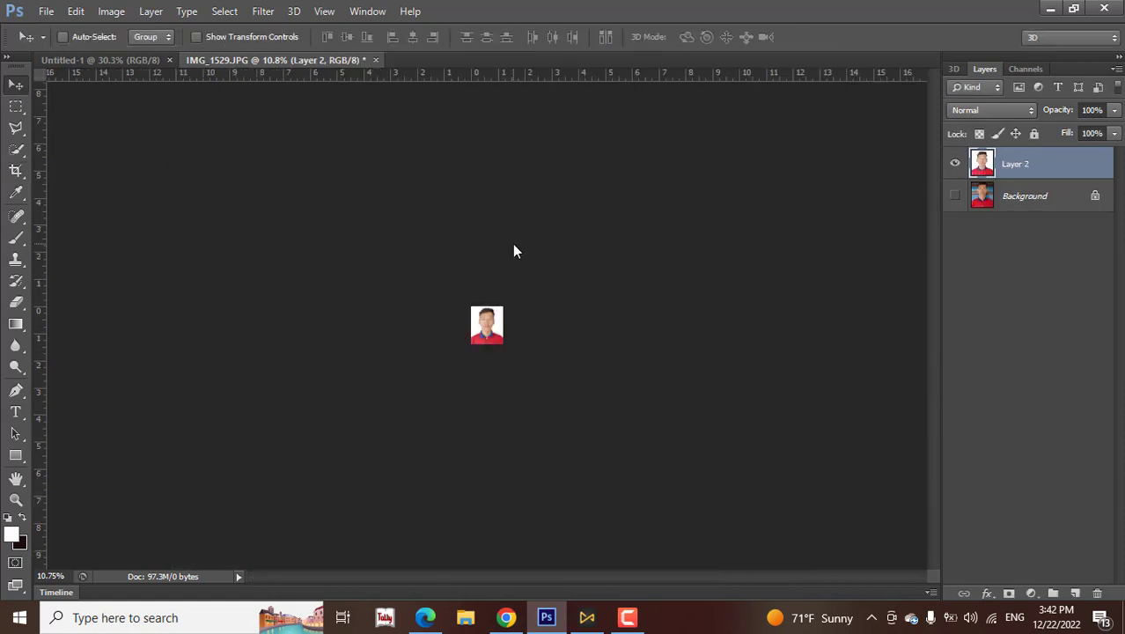
# Copy the cropped portrait layer into the Untitled-1 sheet, placing it in the upper-left area.
pyautogui.scroll(10, 526, 308)
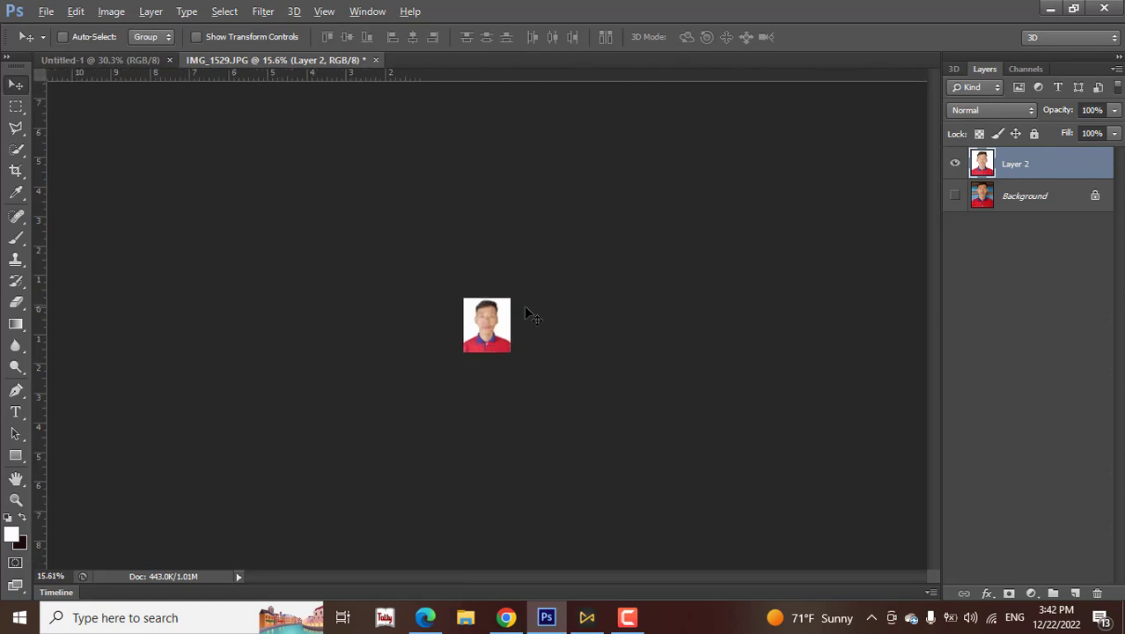
pyautogui.scroll(12, 526, 309)
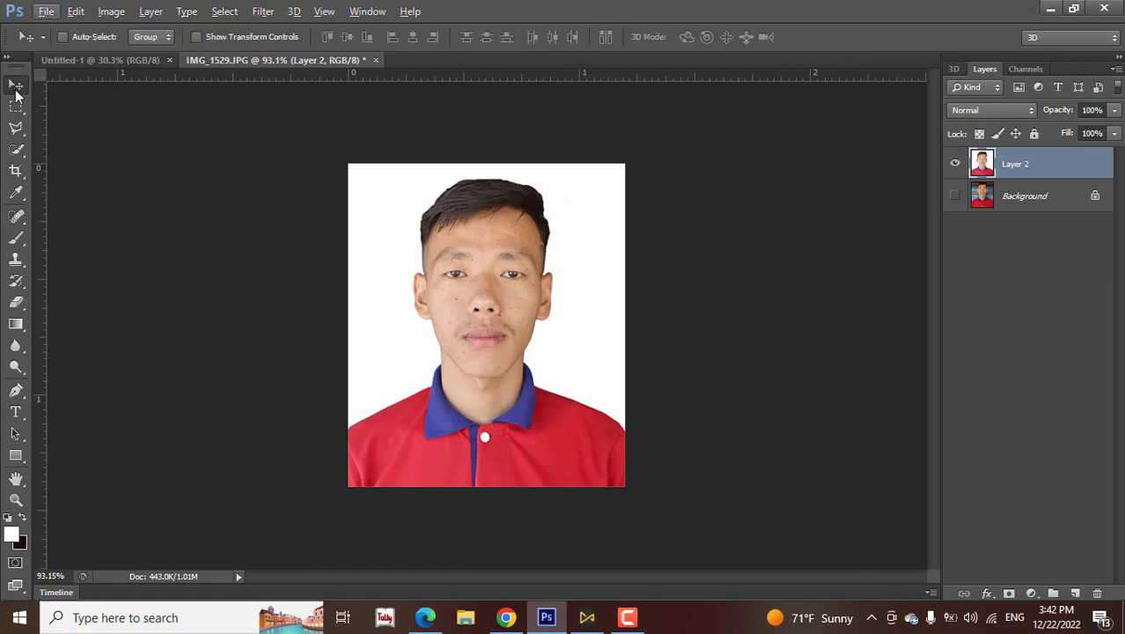
pyautogui.moveTo(377, 221)
pyautogui.mouseDown()
pyautogui.moveTo(120, 85)
pyautogui.moveTo(119, 60)
pyautogui.moveTo(346, 195)
pyautogui.moveTo(392, 195)
pyautogui.moveTo(406, 212)
pyautogui.moveTo(395, 186)
pyautogui.moveTo(385, 201)
pyautogui.mouseUp()
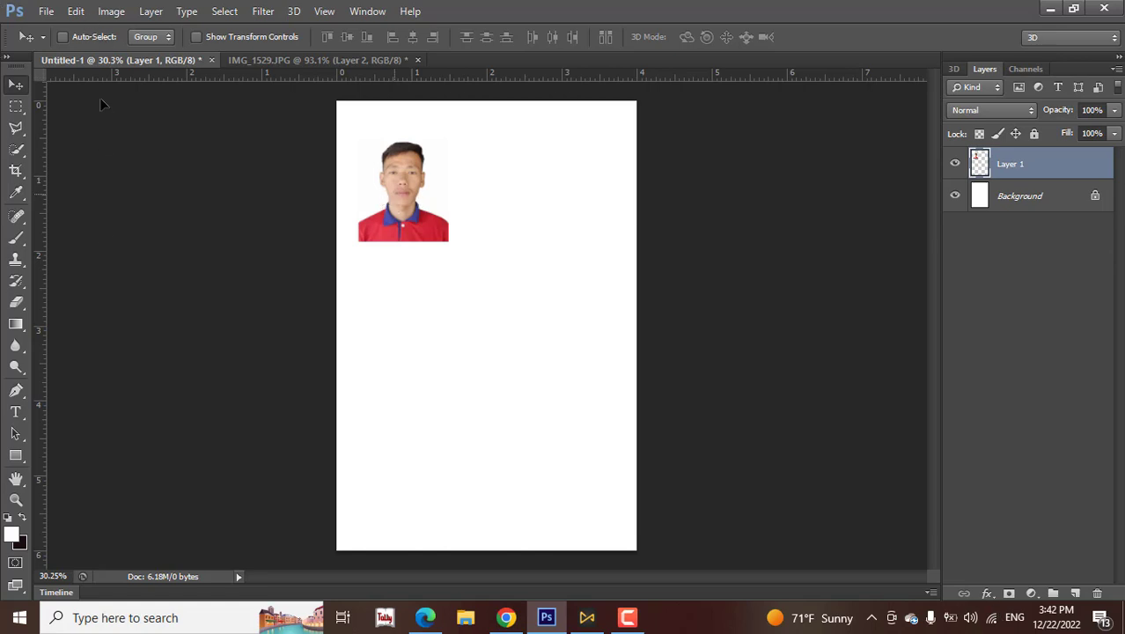
# Add a 5 px near-black stroke, color 050303, around the outside of the portrait on Layer 1.
pyautogui.click(82, 10)
pyautogui.click(161, 241)
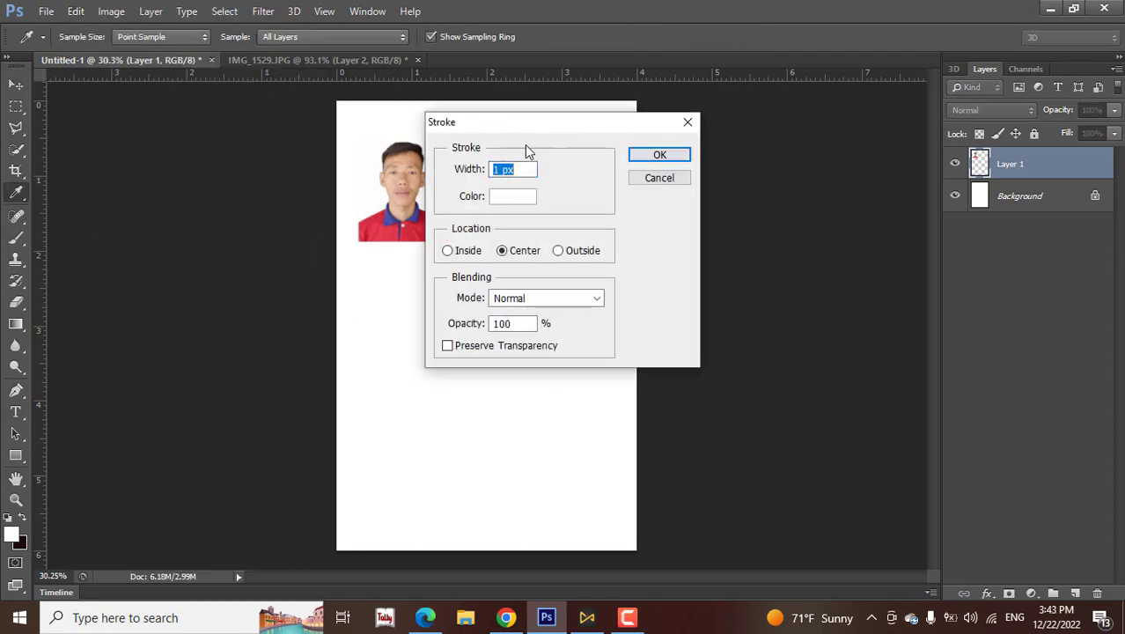
pyautogui.moveTo(500, 169); pyautogui.dragTo(478, 169)
pyautogui.click(510, 199)
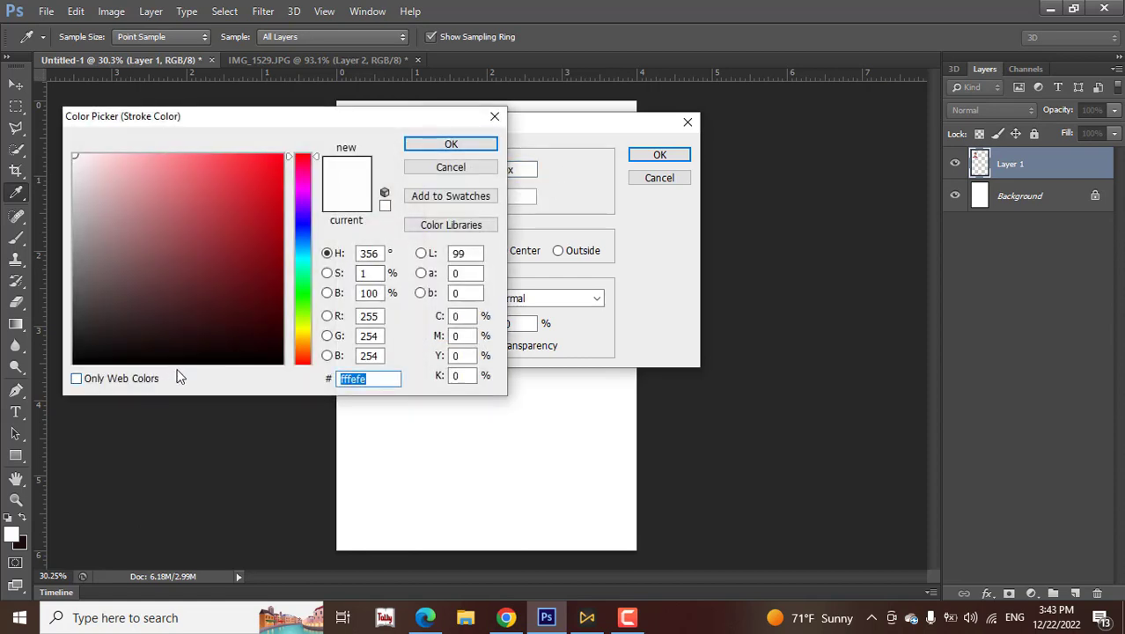
pyautogui.click(177, 360)
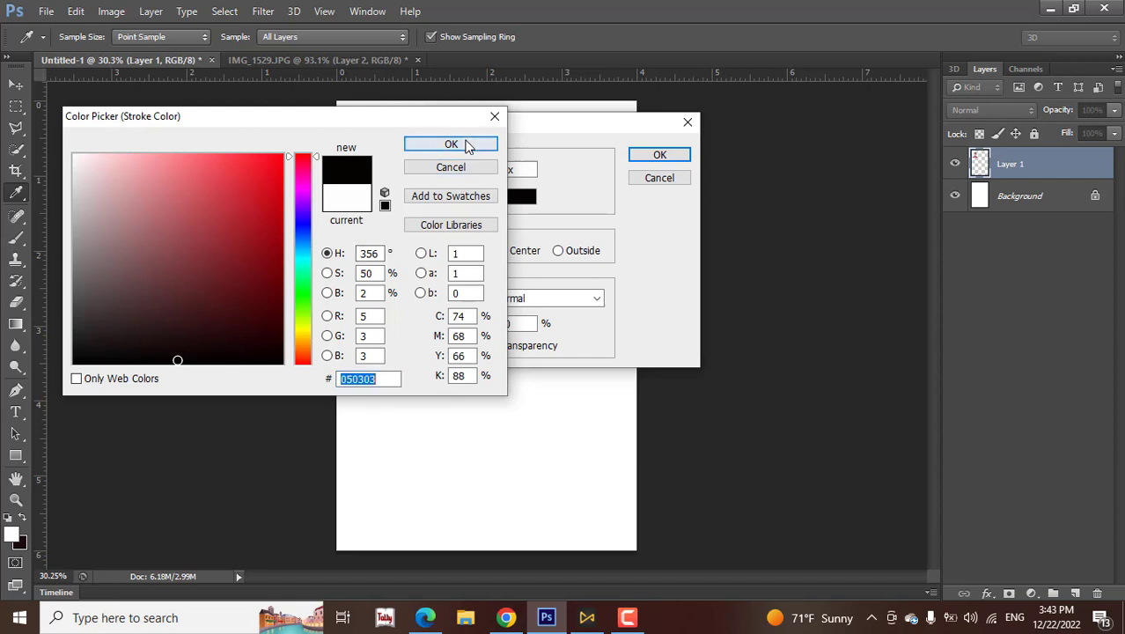
pyautogui.click(468, 144)
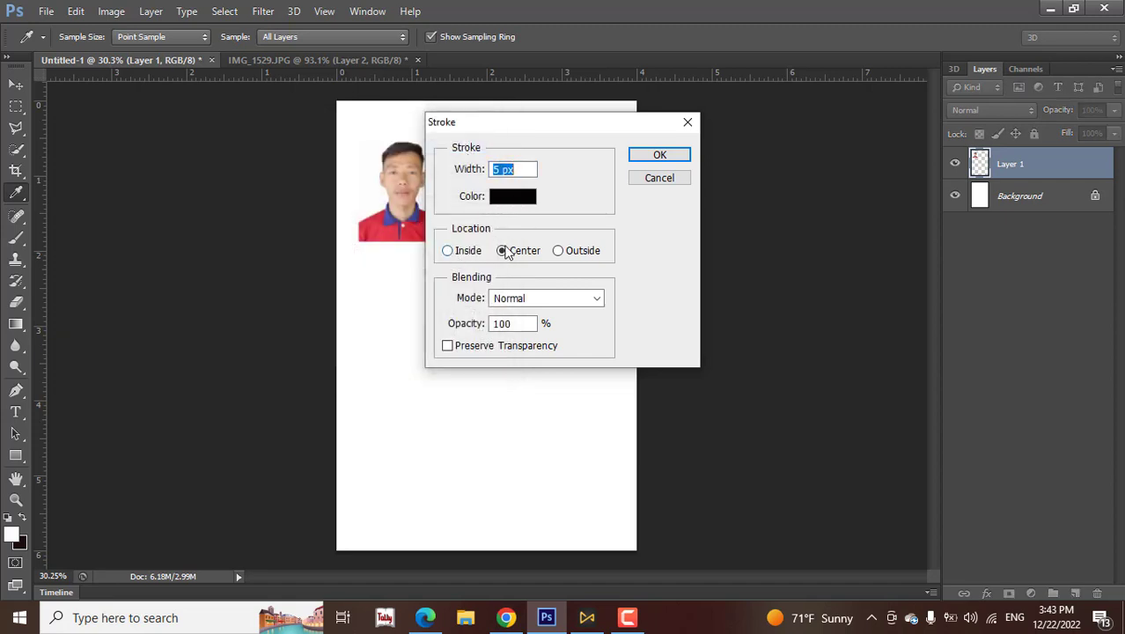
pyautogui.click(558, 250)
pyautogui.press('Return')
pyautogui.press('v')
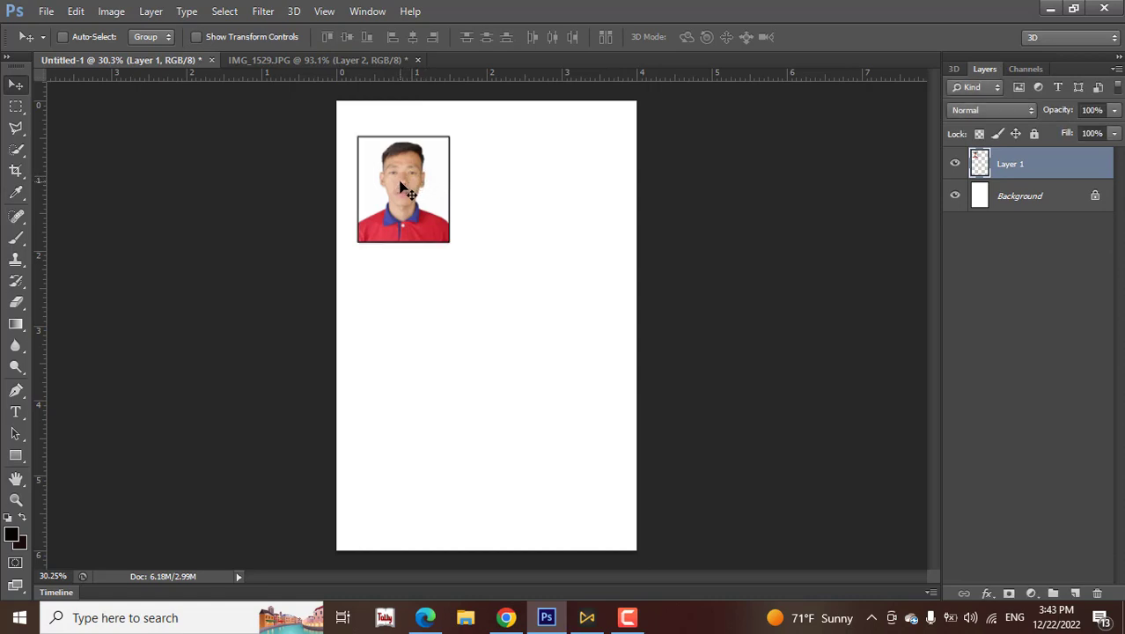
# Move the bordered portrait into the upper-left corner of the sheet, leaving a narrow white margin.
pyautogui.moveTo(396, 182); pyautogui.dragTo(391, 159)
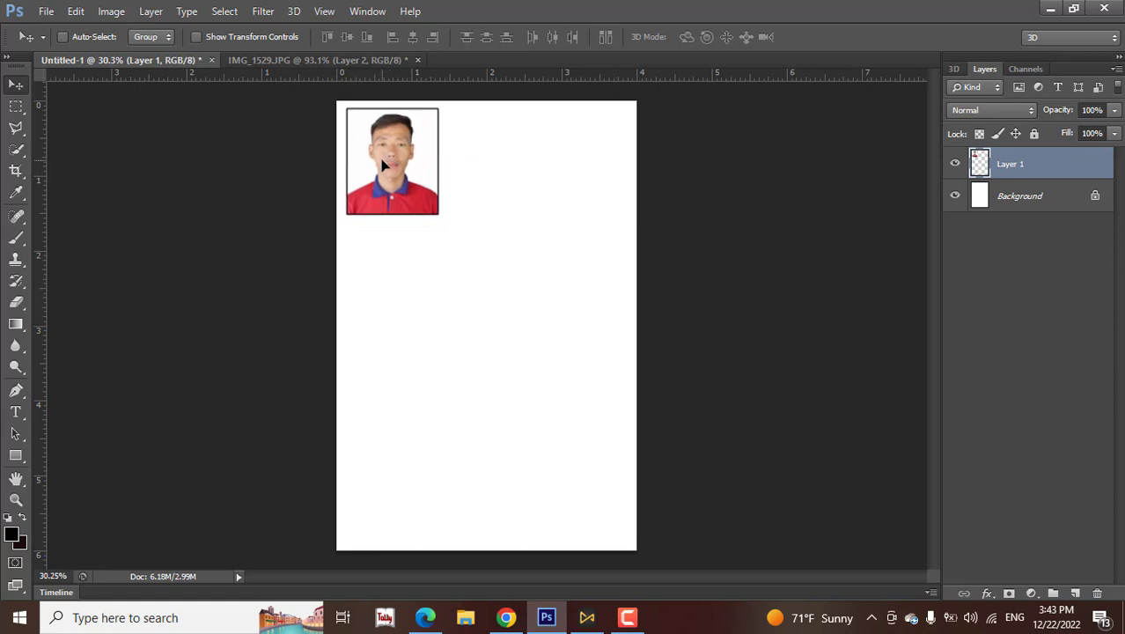
pyautogui.press('Left')
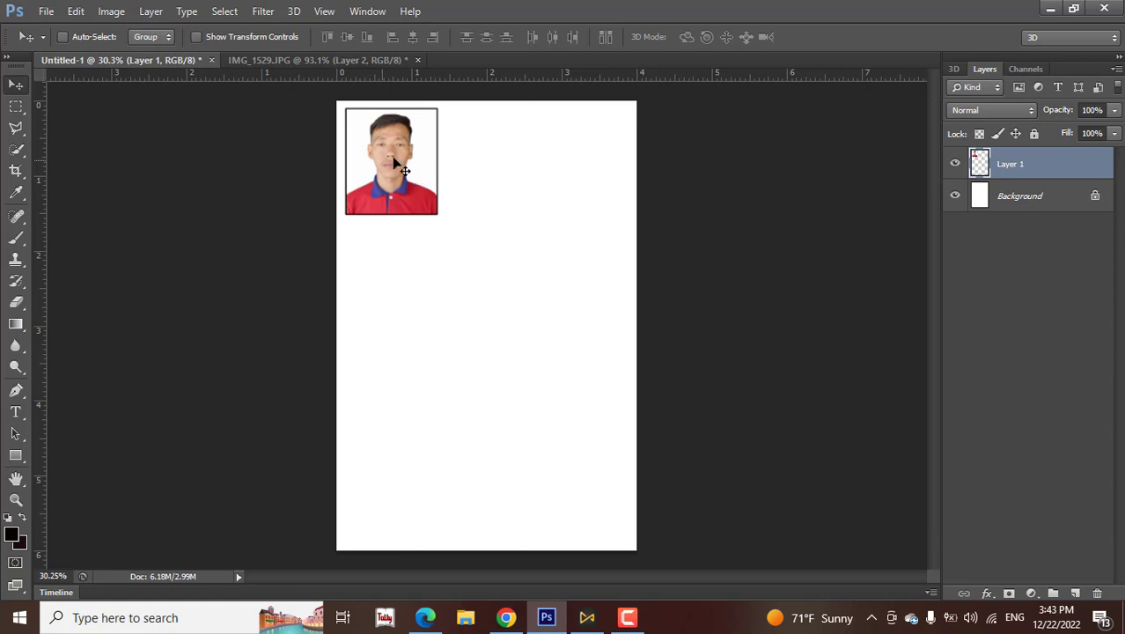
# Duplicate the bordered portrait twice across the top of the sheet, forming a row of three with narrow gaps.
pyautogui.press('Left')
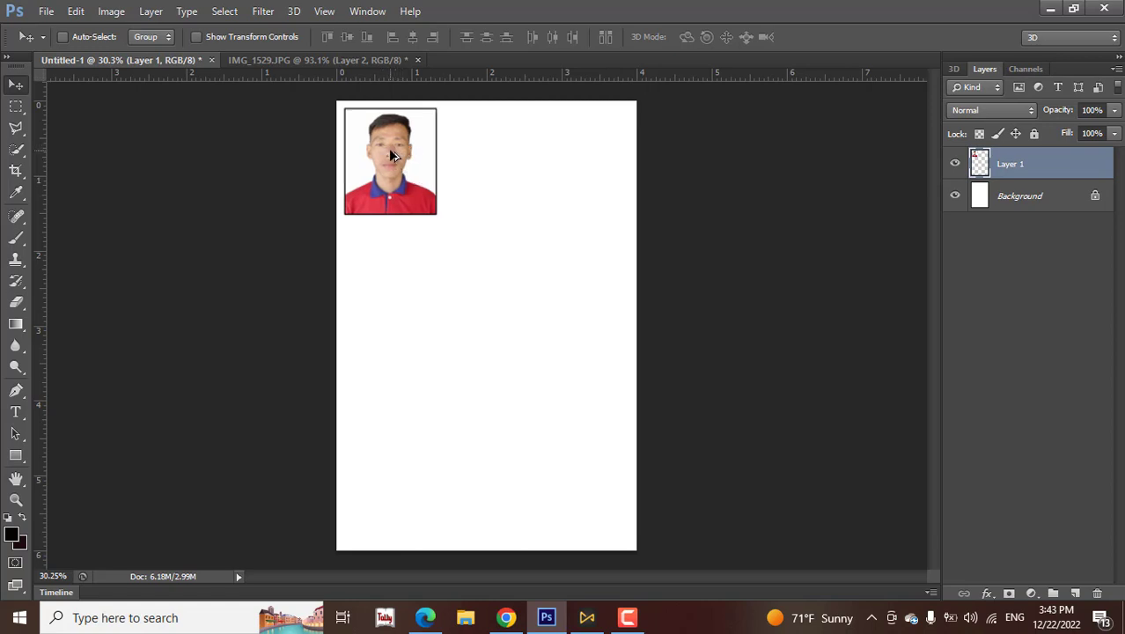
pyautogui.moveTo(390, 151); pyautogui.dragTo(482, 151)
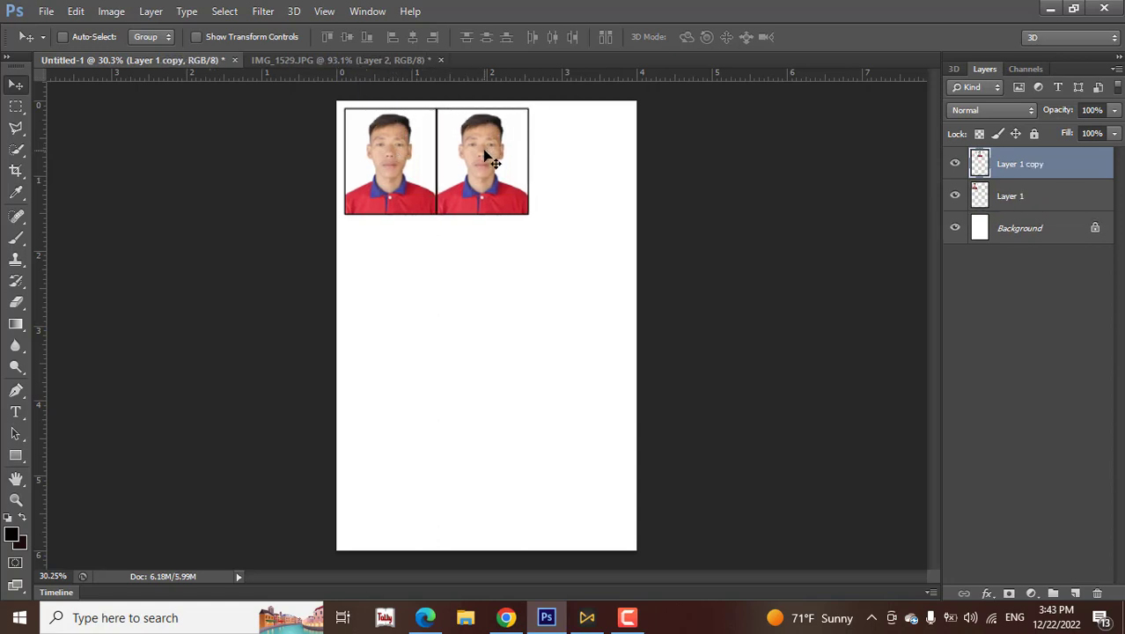
pyautogui.hotkey('shift', 'Right')
pyautogui.hotkey('shift', 'Right')
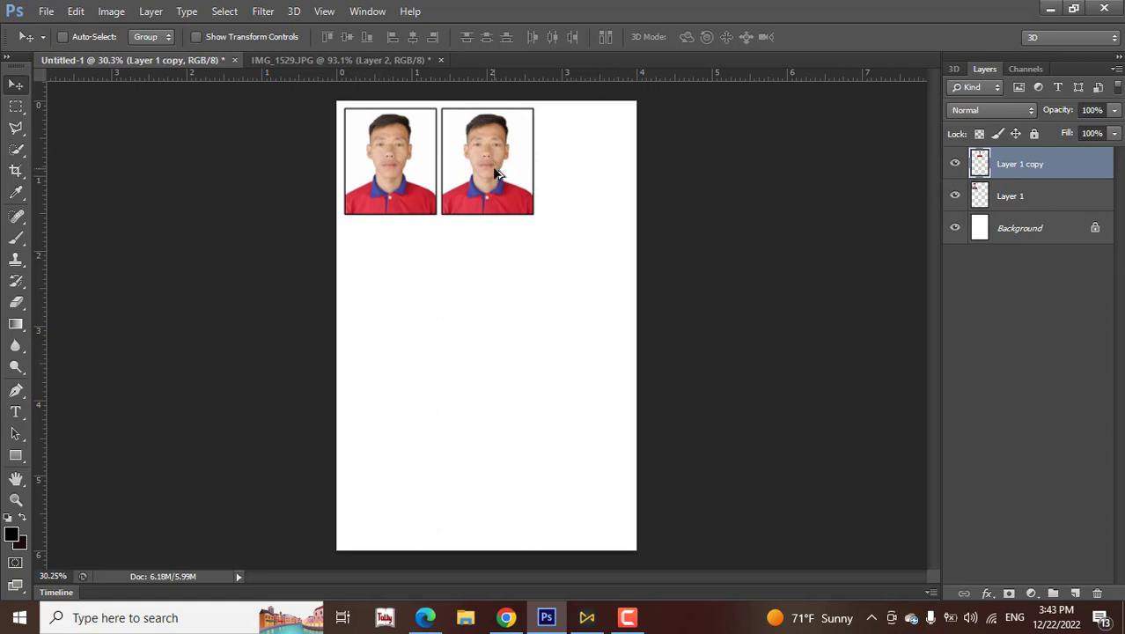
pyautogui.moveTo(501, 176); pyautogui.dragTo(592, 176)
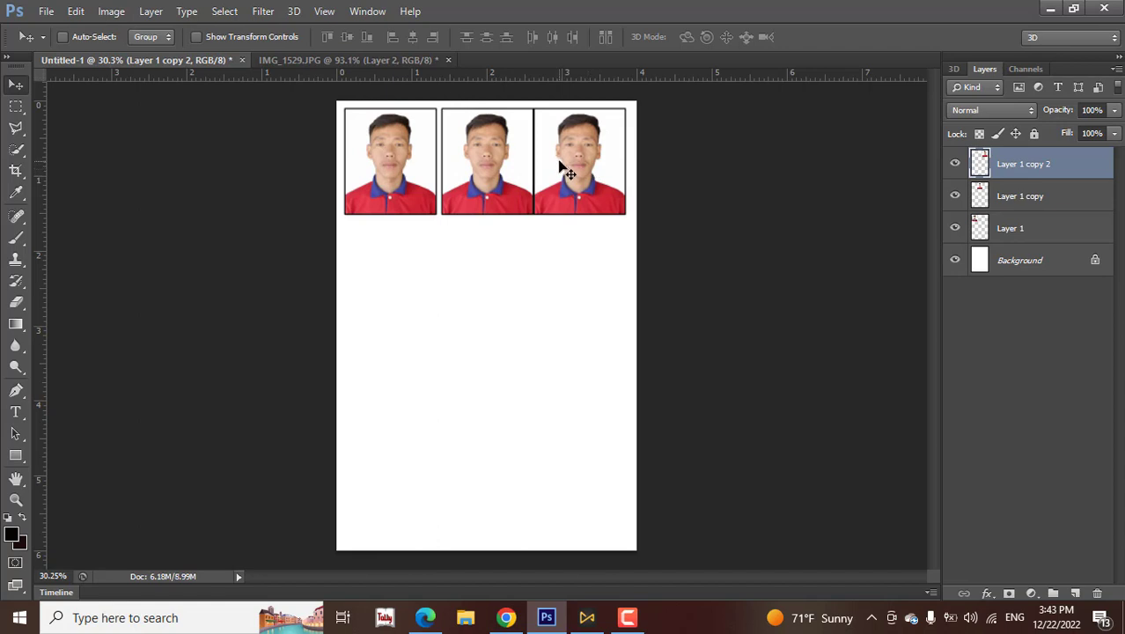
pyautogui.hotkey('shift', 'Right')
pyautogui.hotkey('shift', 'Right')
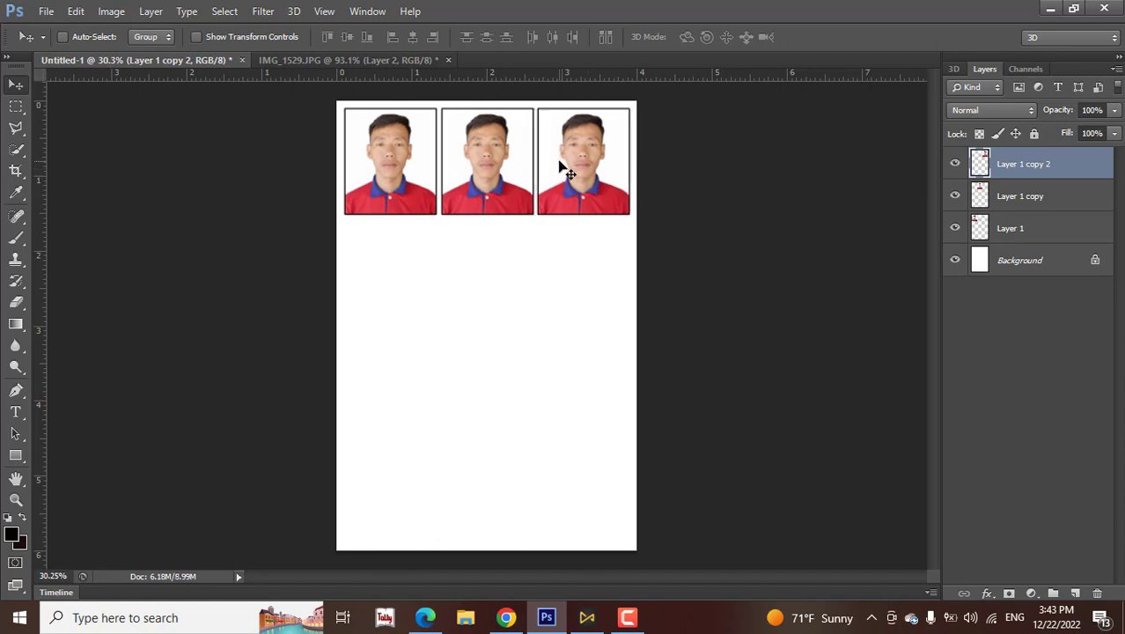
pyautogui.press('Right')
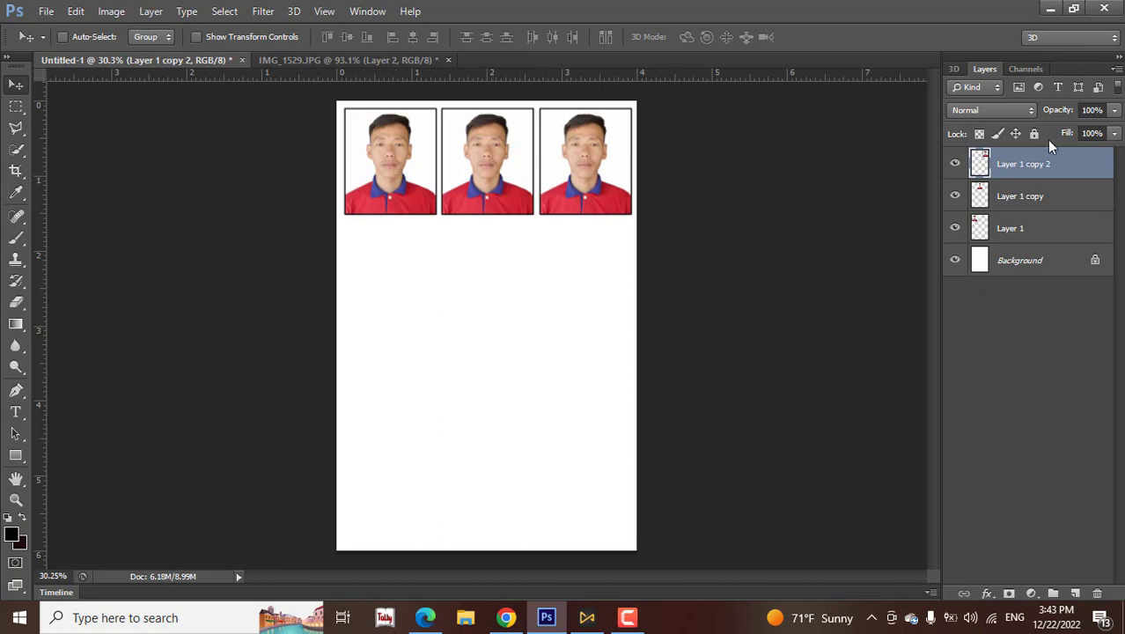
# Select the three portrait layers and duplicate them straight down as a second row, leaving a narrow gap below the first.
pyautogui.click(1030, 232)
pyautogui.click(1032, 204)
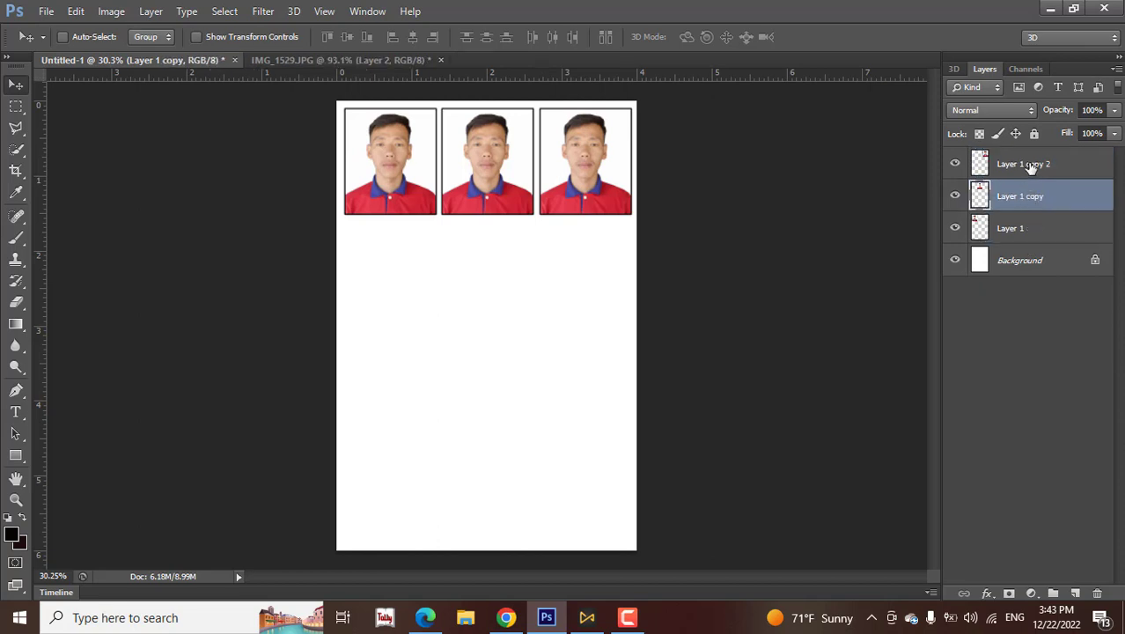
pyautogui.click(1025, 228)
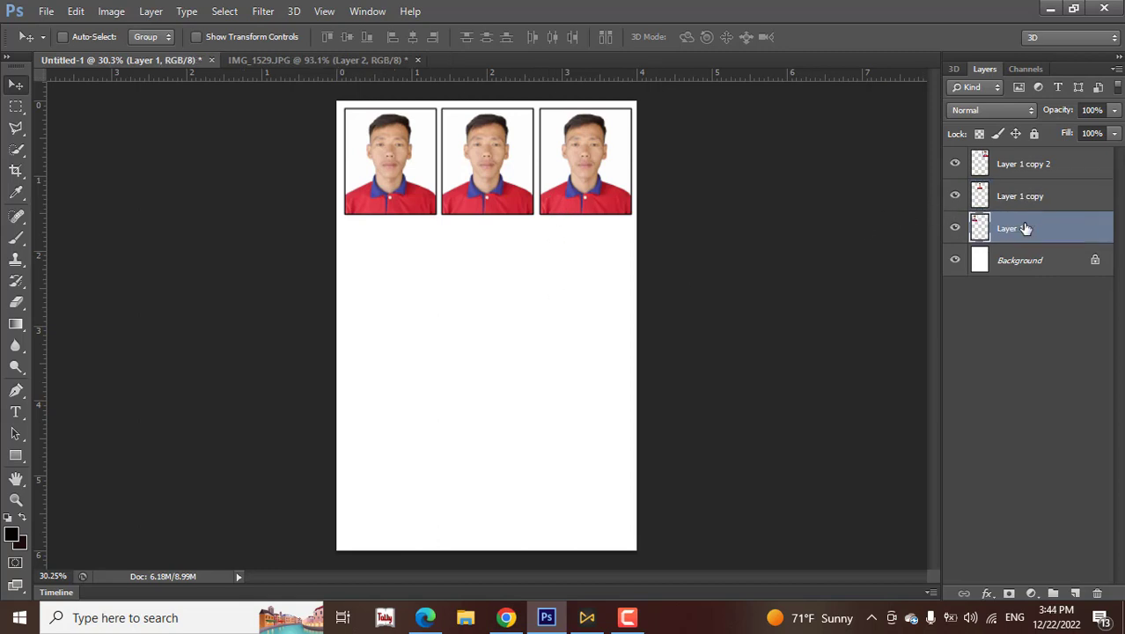
pyautogui.keyDown('shift'); pyautogui.click(1040, 202); pyautogui.keyUp('shift')
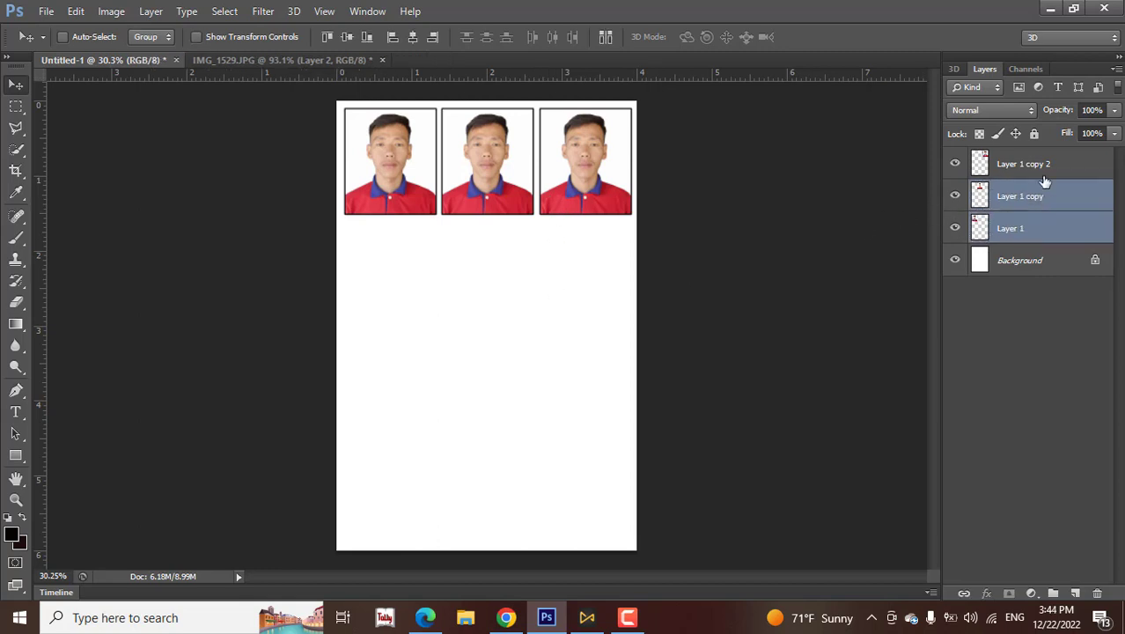
pyautogui.keyDown('shift'); pyautogui.click(1043, 167); pyautogui.keyUp('shift')
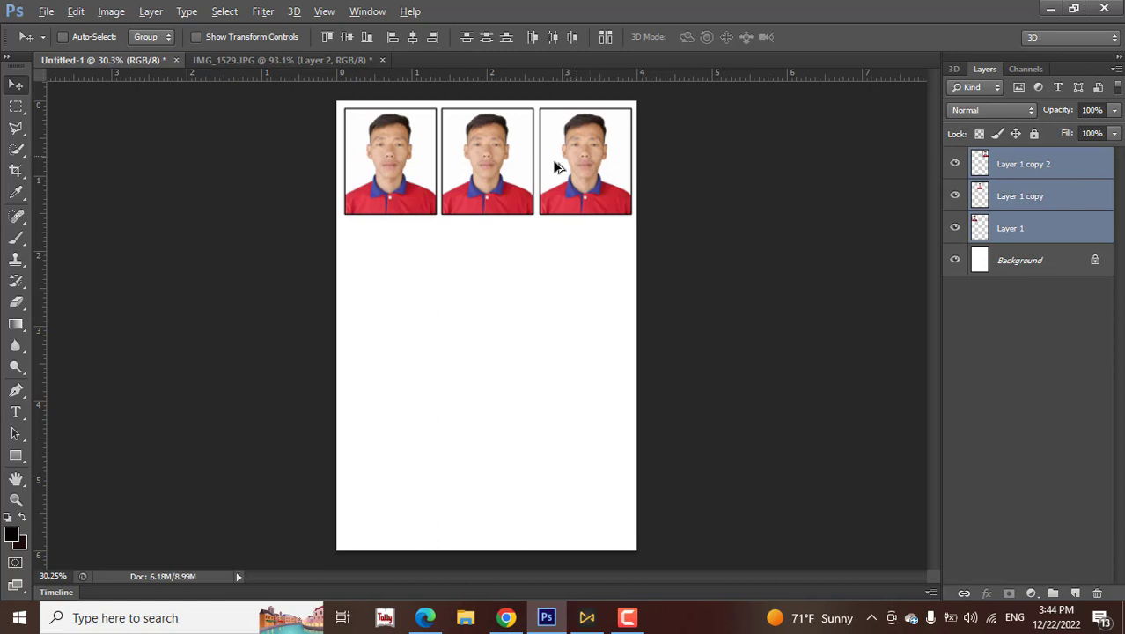
pyautogui.moveTo(570, 168); pyautogui.dragTo(570, 281)
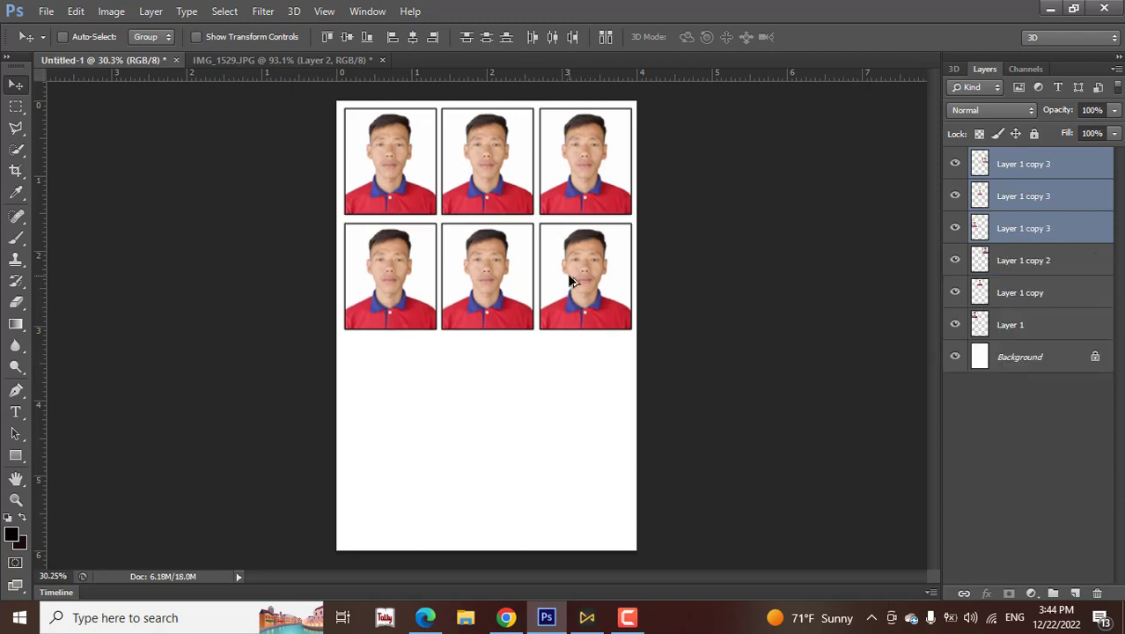
pyautogui.hotkey('shift', 'Up')
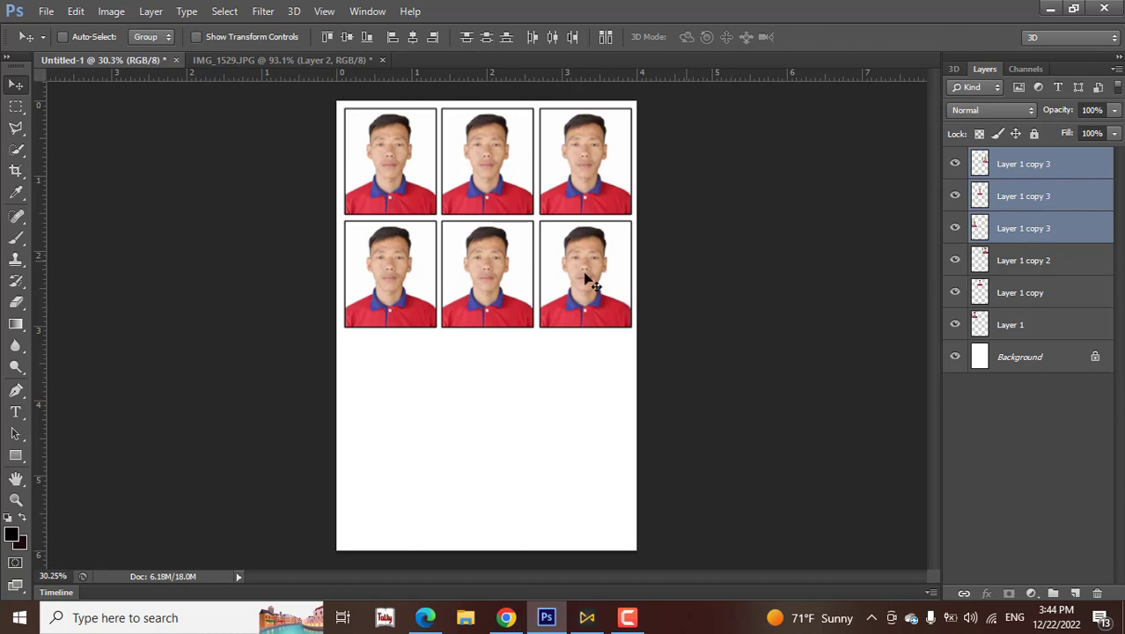
# Duplicate the second row of portraits downward as a third row, matching the narrow gap between the rows above.
pyautogui.moveTo(563, 282); pyautogui.dragTo(564, 392)
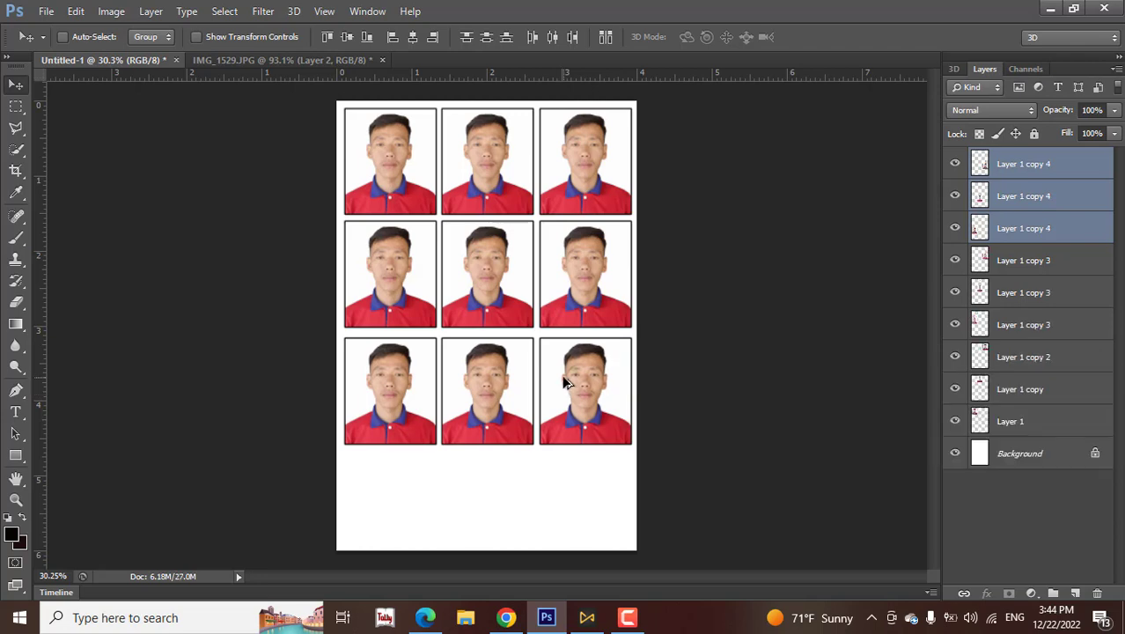
pyautogui.press('Up')
pyautogui.press('Up')
pyautogui.press('Up')
pyautogui.press('Up')
pyautogui.press('Up')
pyautogui.press('Up')
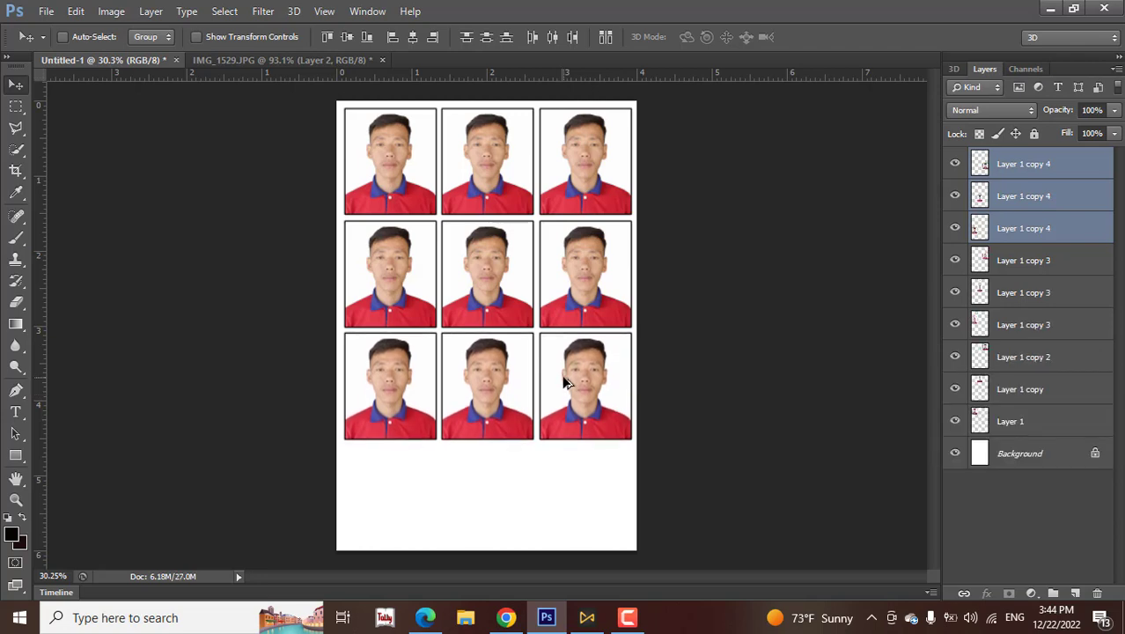
pyautogui.press('Down')
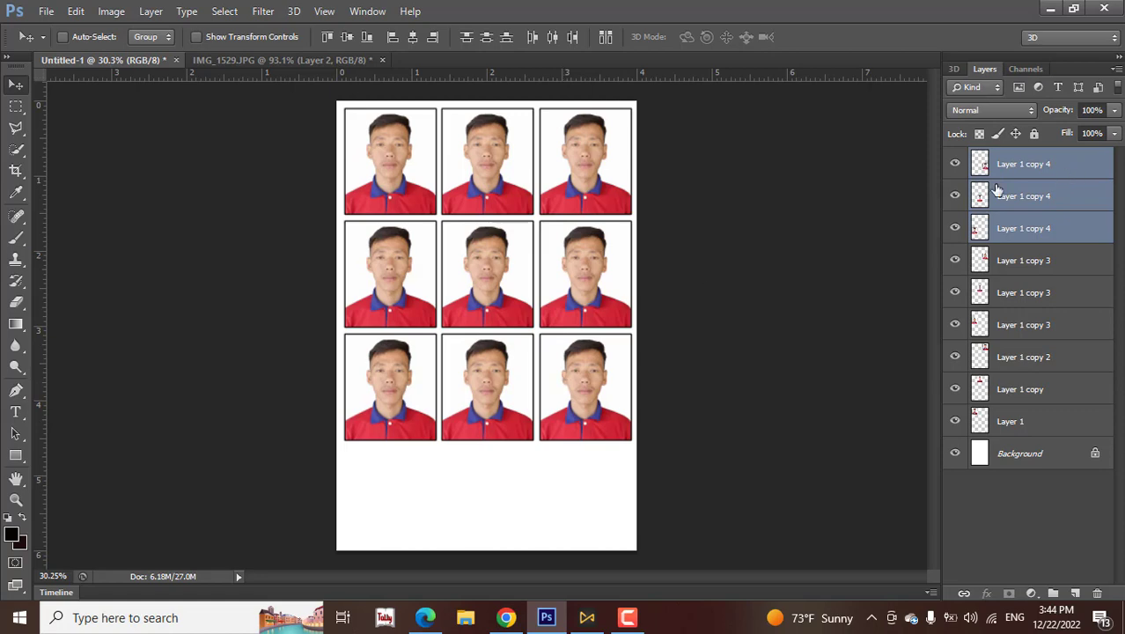
# Duplicate the third row of portraits into the remaining space as a fourth row, leaving a thin gap between them.
pyautogui.moveTo(587, 359); pyautogui.dragTo(577, 465)
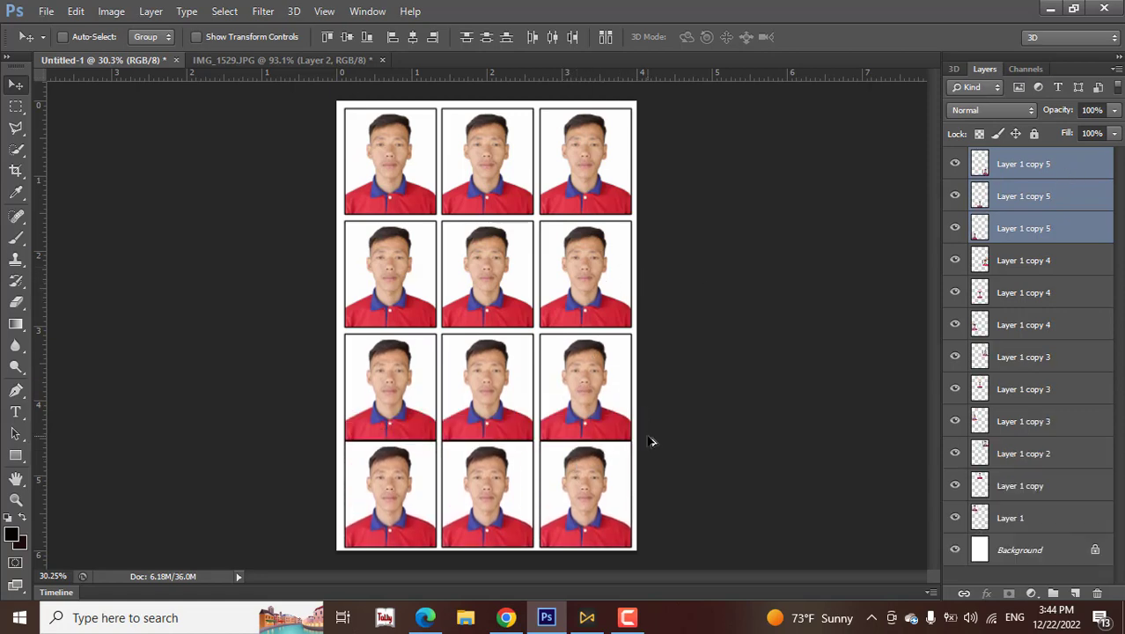
pyautogui.press('Down')
pyautogui.press('Down')
pyautogui.press('Down')
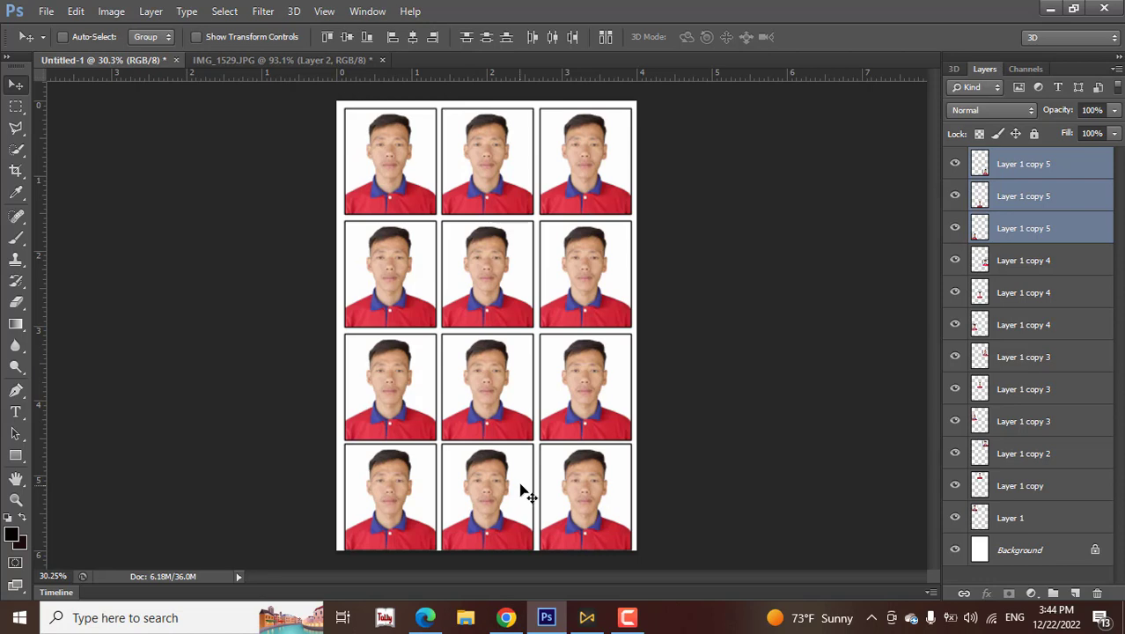
# Select all twelve portrait layers and shift them slightly up and left to even out the sheet's margins.
pyautogui.keyDown('shift'); pyautogui.click(1025, 518); pyautogui.keyUp('shift')
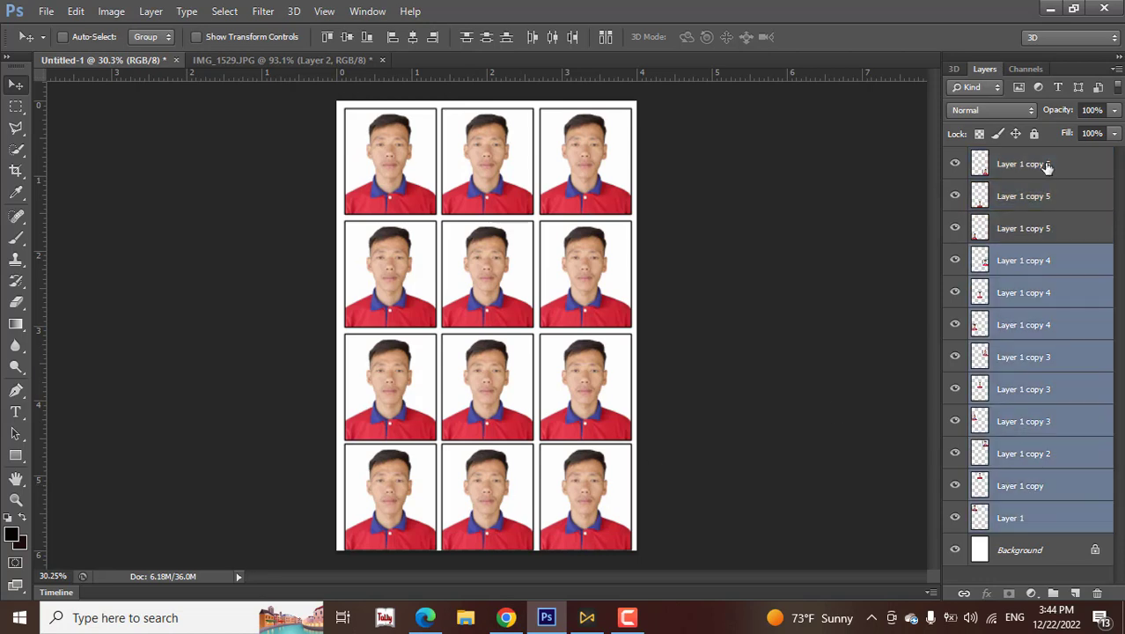
pyautogui.keyDown('shift'); pyautogui.click(1047, 168); pyautogui.keyUp('shift')
pyautogui.click(1026, 520)
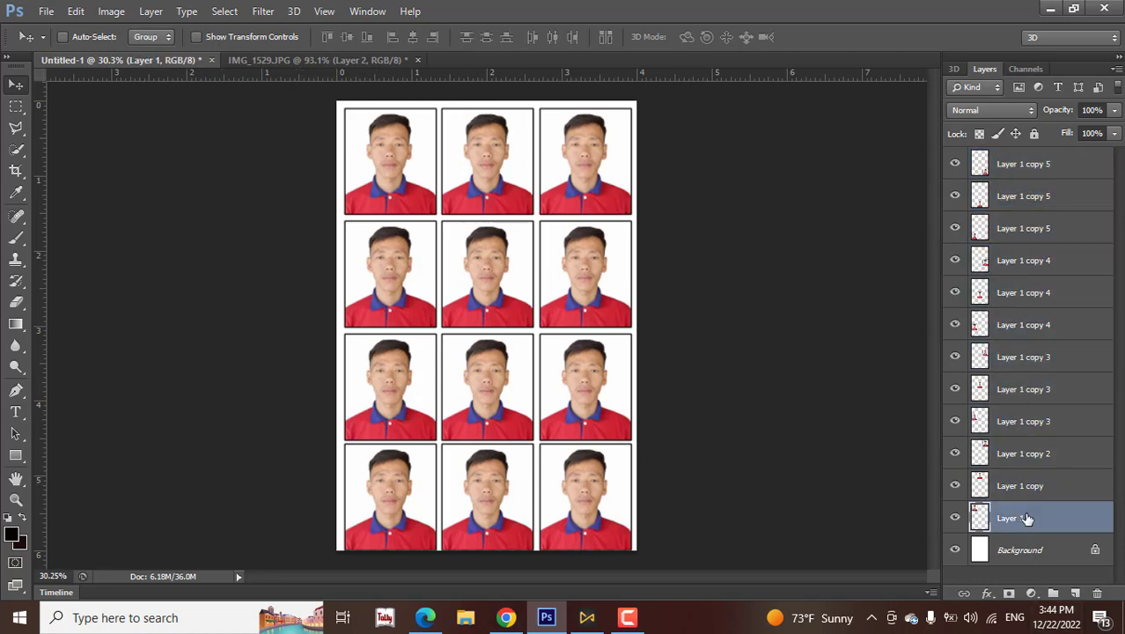
pyautogui.keyDown('shift'); pyautogui.click(1050, 168); pyautogui.keyUp('shift')
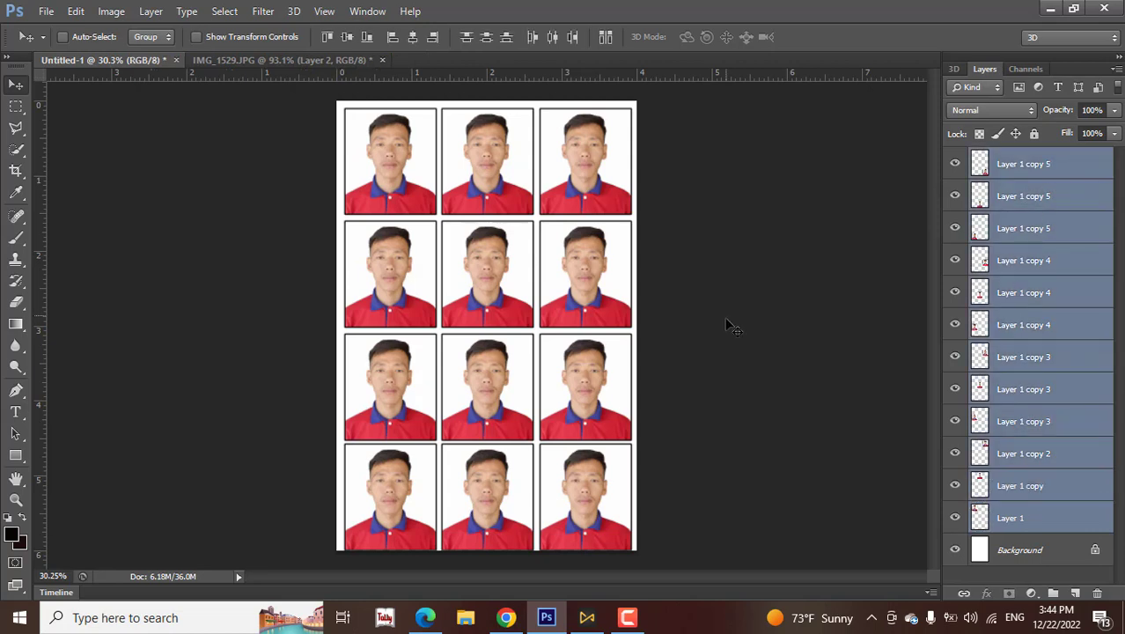
pyautogui.press('Up')
pyautogui.press('Up')
pyautogui.press('Up')
pyautogui.press('Up')
pyautogui.press('Up')
pyautogui.press('Up')
pyautogui.press('Up')
pyautogui.press('Up')
pyautogui.press('Up')
pyautogui.press('Up')
pyautogui.press('Up')
pyautogui.press('Up')
pyautogui.press('Up')
pyautogui.press('Up')
pyautogui.press('Up')
pyautogui.press('Up')
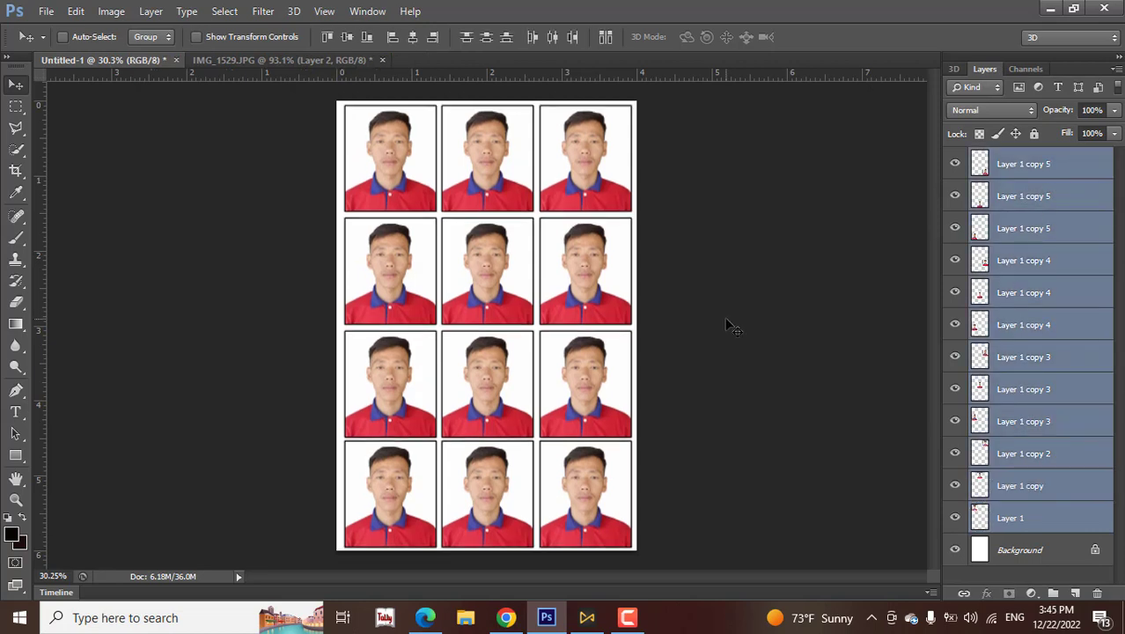
pyautogui.press('Left')
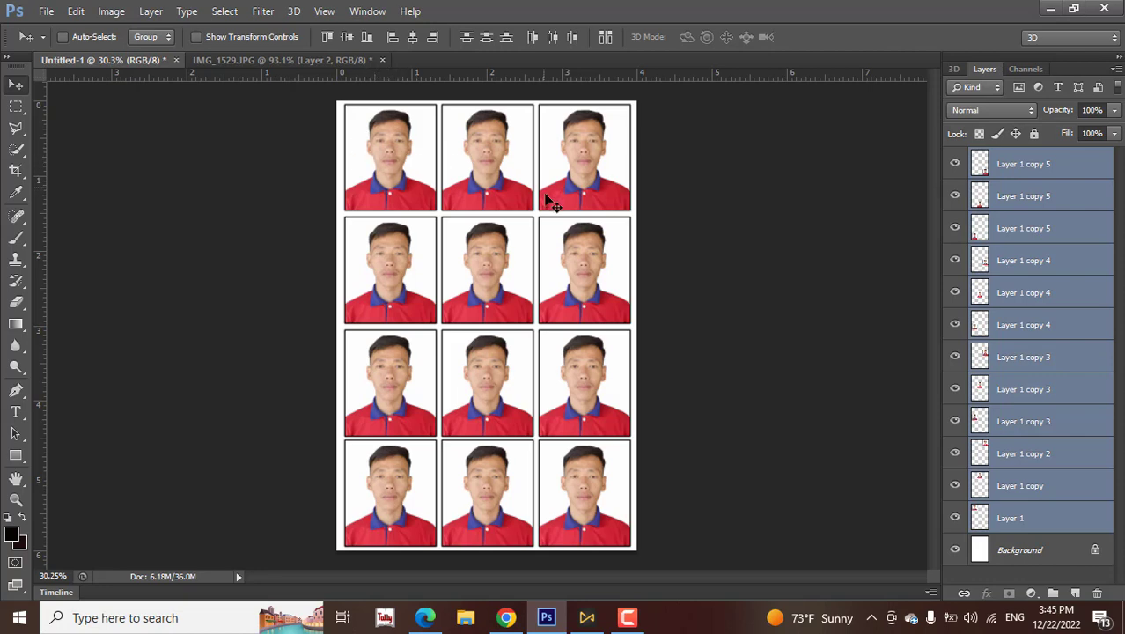
# Save the sheet to the Desktop as a JPEG named PPsize, with quality 12 (Maximum) and Baseline ("Standard") format.
pyautogui.click(46, 11)
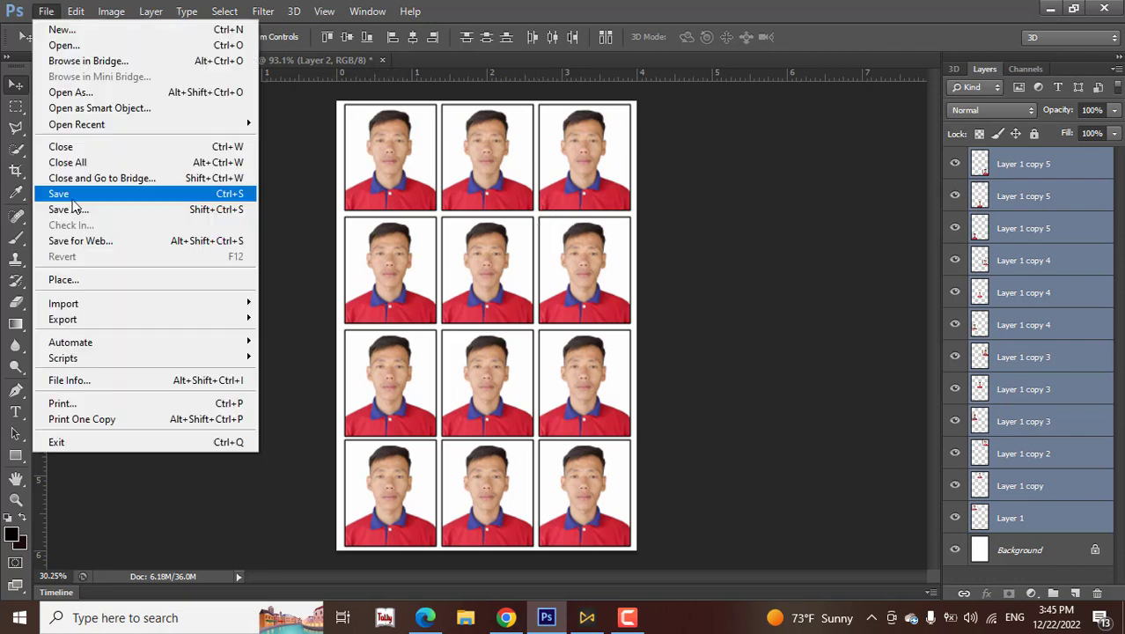
pyautogui.click(385, 210)
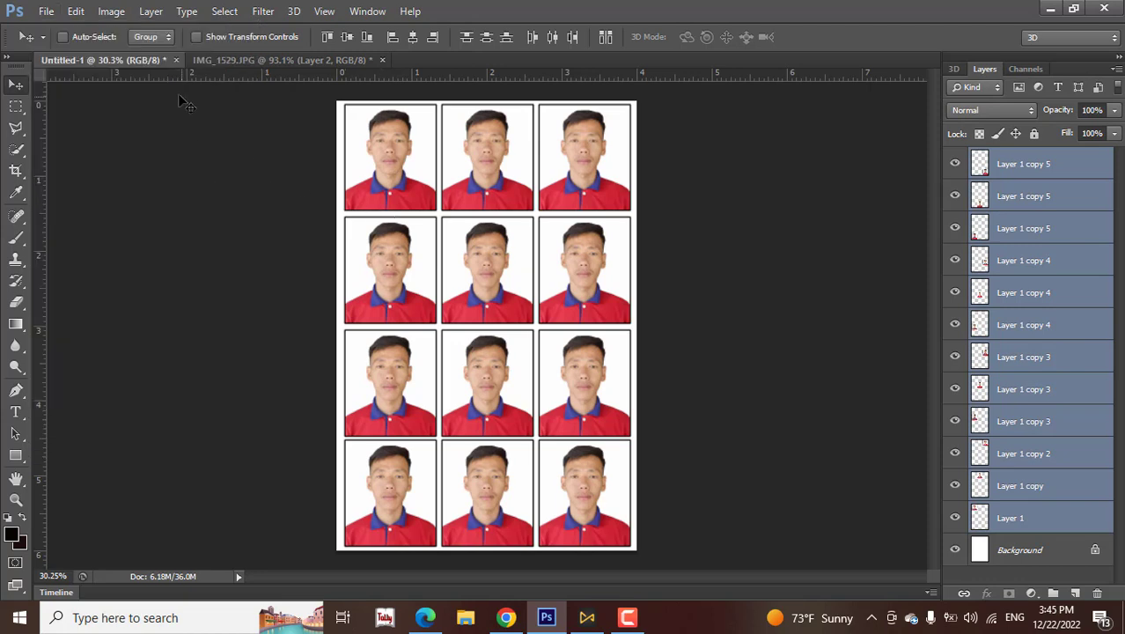
pyautogui.click(46, 10)
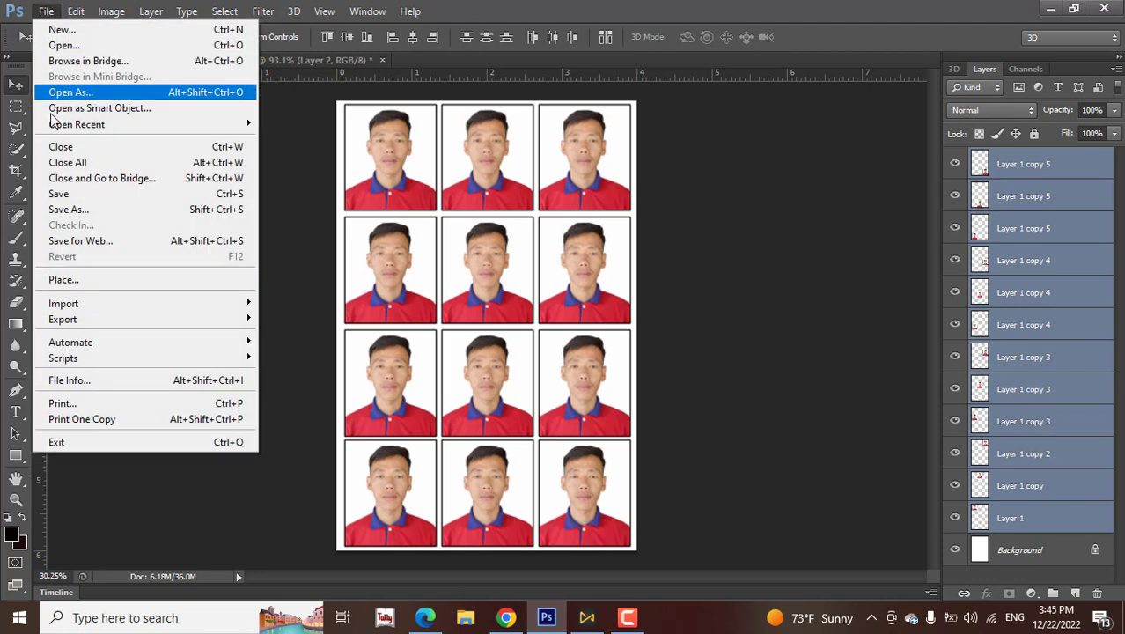
pyautogui.click(103, 197)
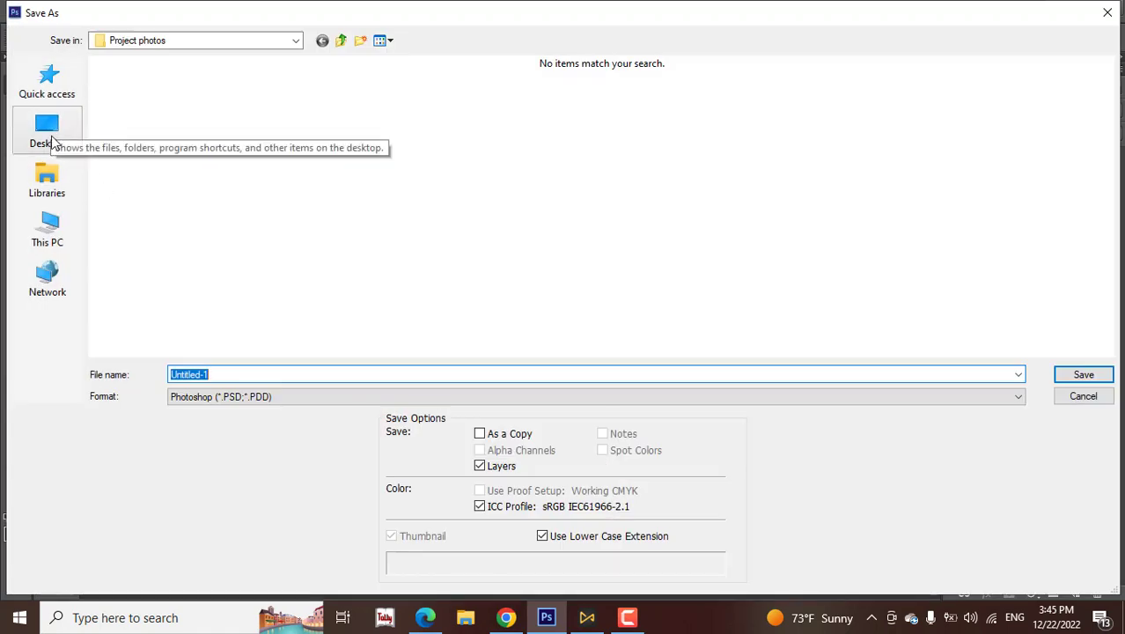
pyautogui.click(58, 141)
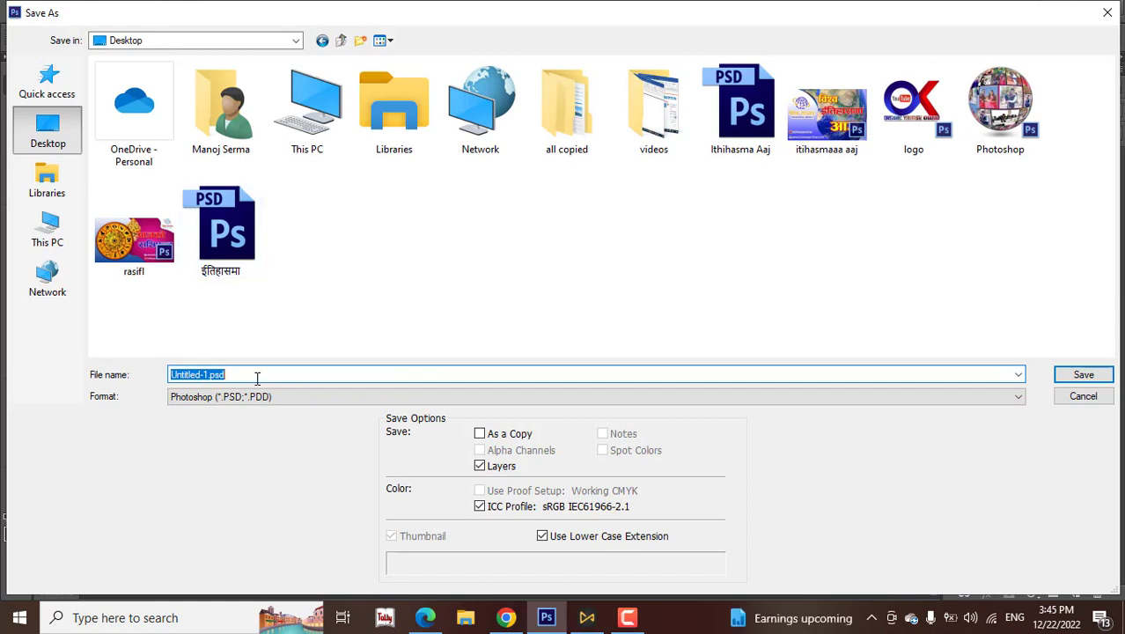
pyautogui.write('PPsize')
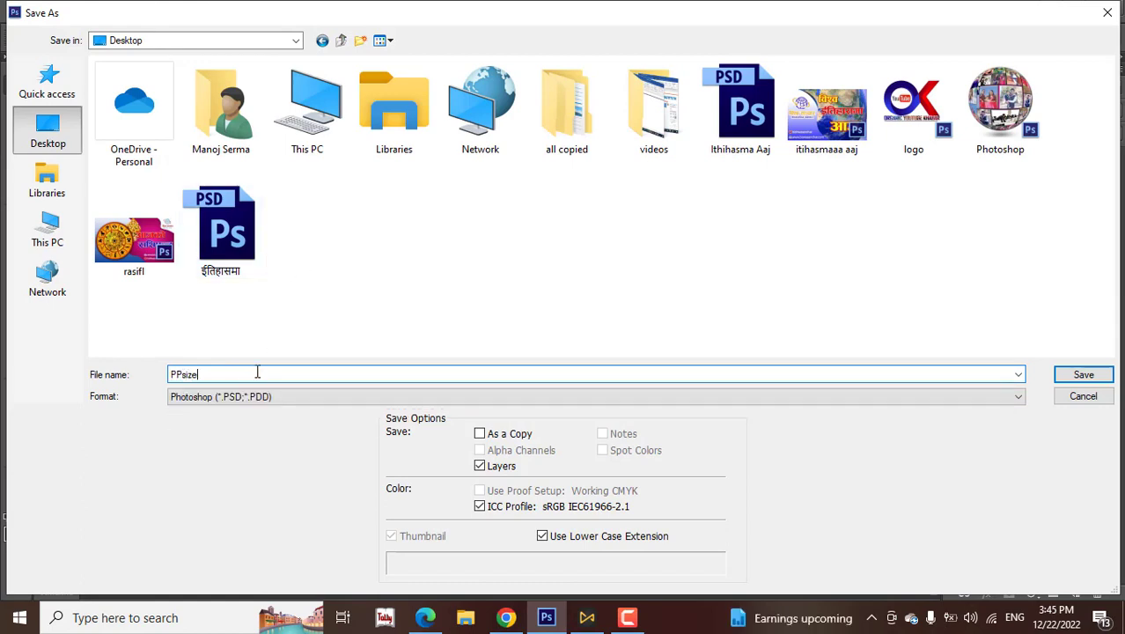
pyautogui.press('Tab')
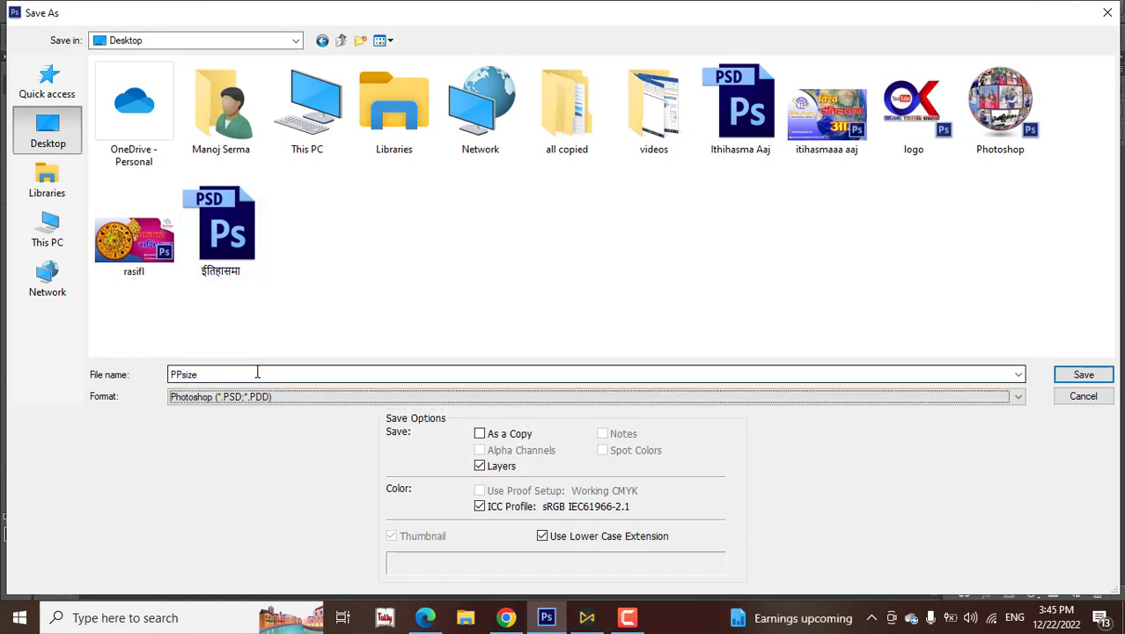
pyautogui.click(239, 396)
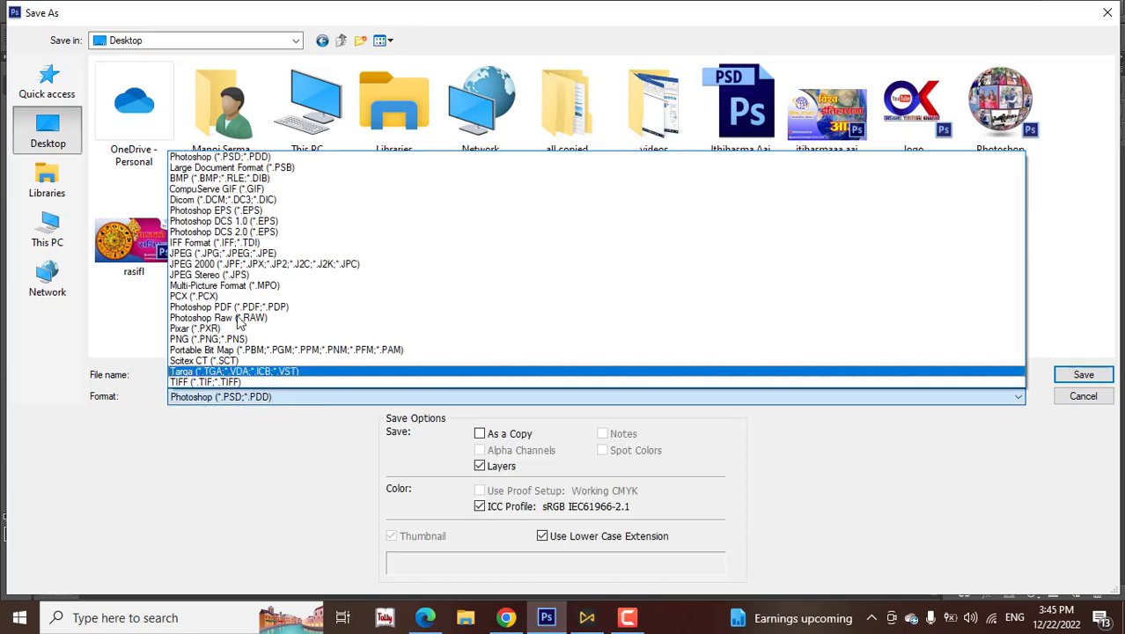
pyautogui.click(220, 253)
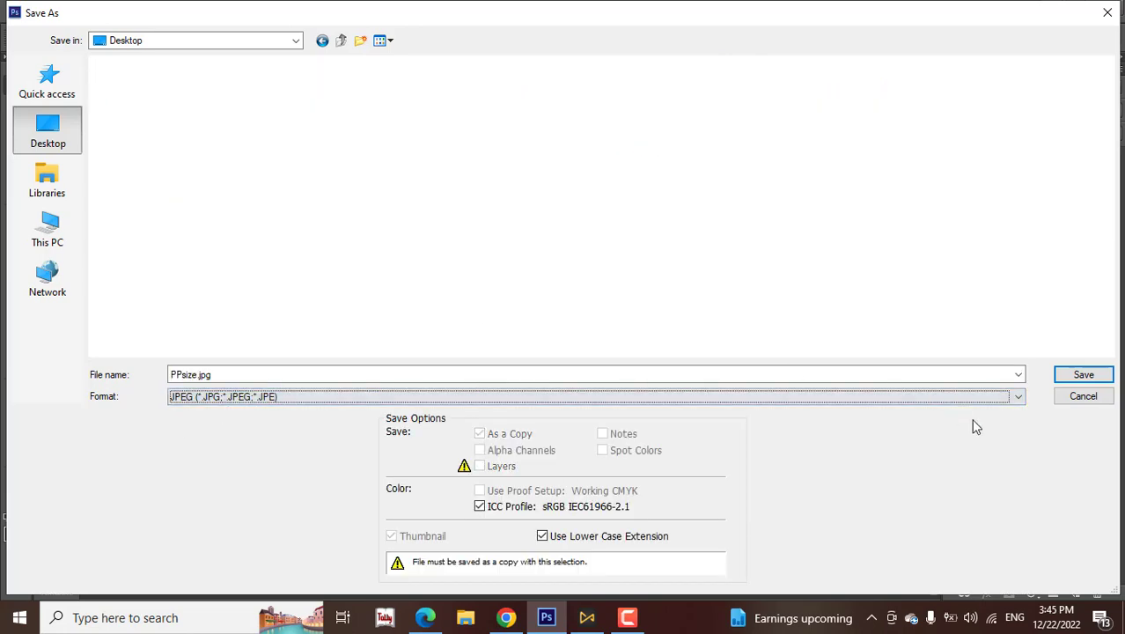
pyautogui.click(1080, 374)
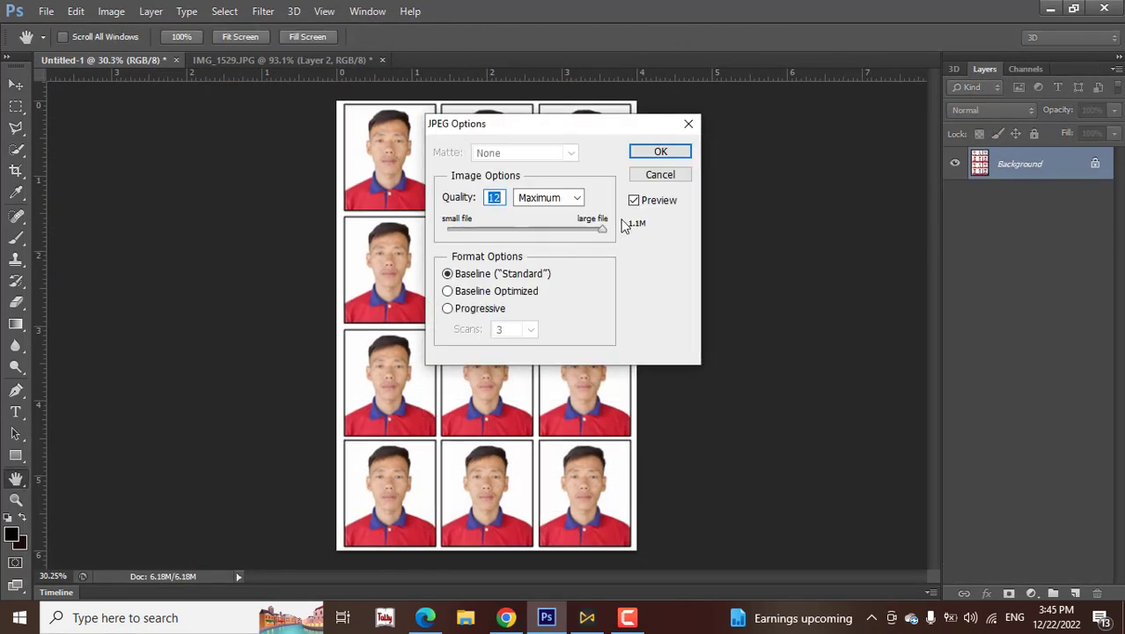
pyautogui.click(659, 152)
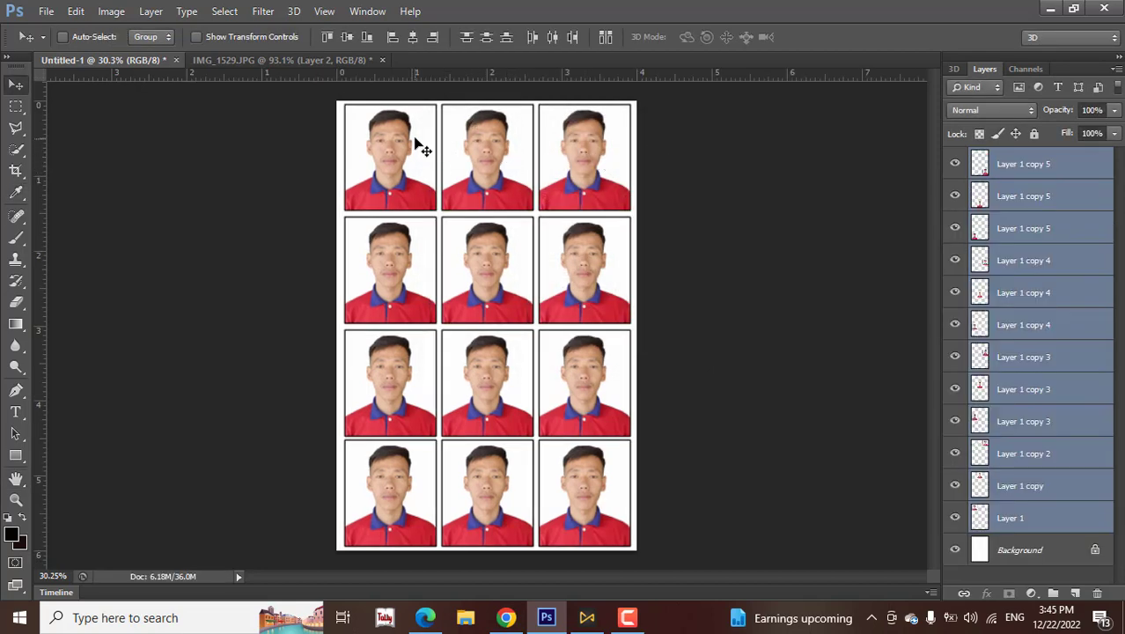
# Switch to the IMG_1529.JPG document and undo the crop on the cut-out portrait.
pyautogui.click(253, 60)
pyautogui.hotkey('ctrl', 'z')
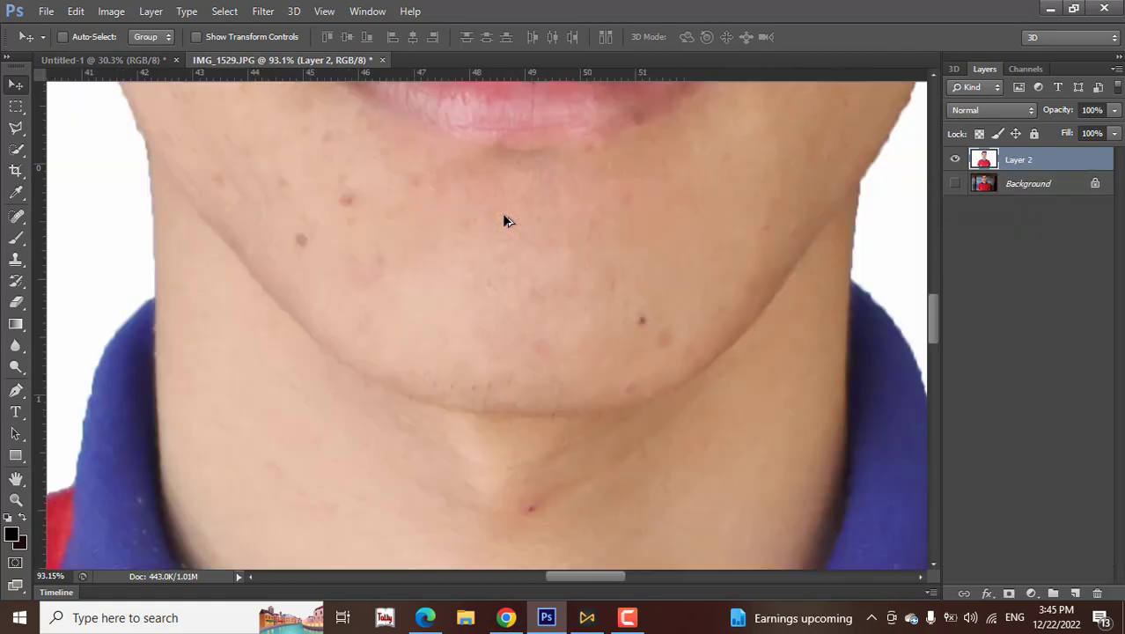
pyautogui.scroll(-10, 481, 217)
pyautogui.scroll(2, 479, 220)
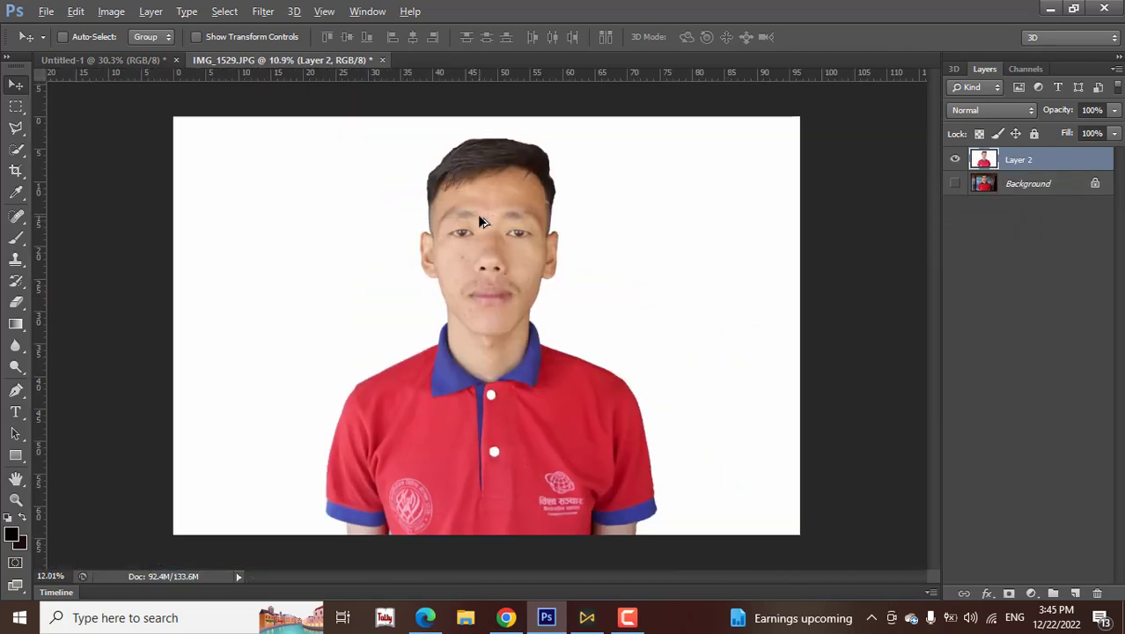
# Set the Crop tool's dimensions to 35 mm wide by 45 mm high for the cut-out portrait.
pyautogui.click(18, 172)
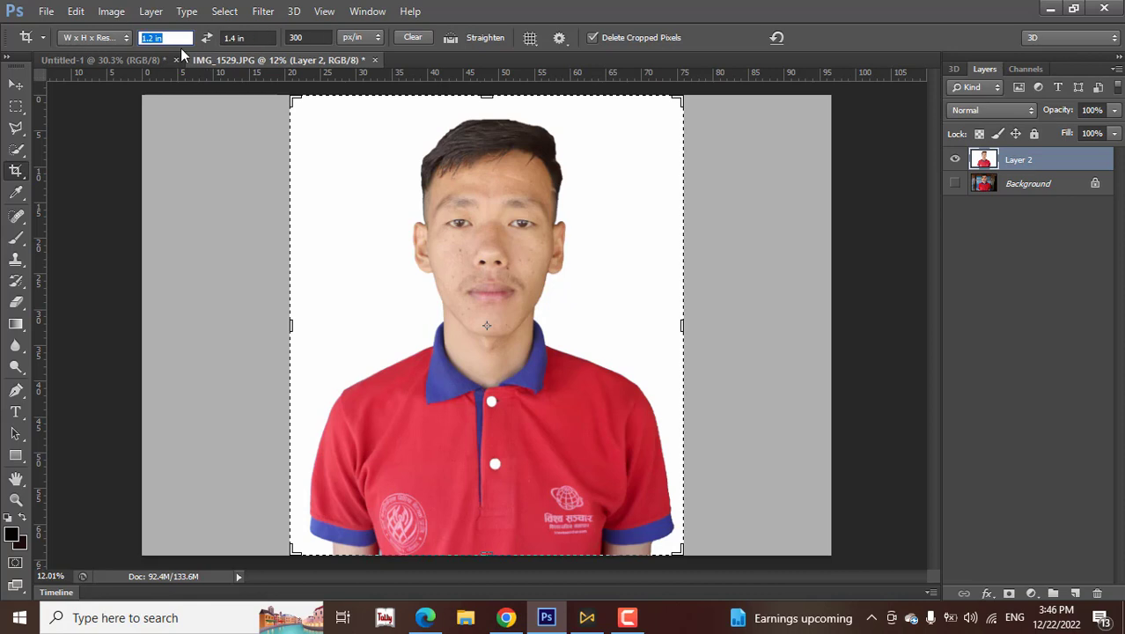
pyautogui.write('35mm')
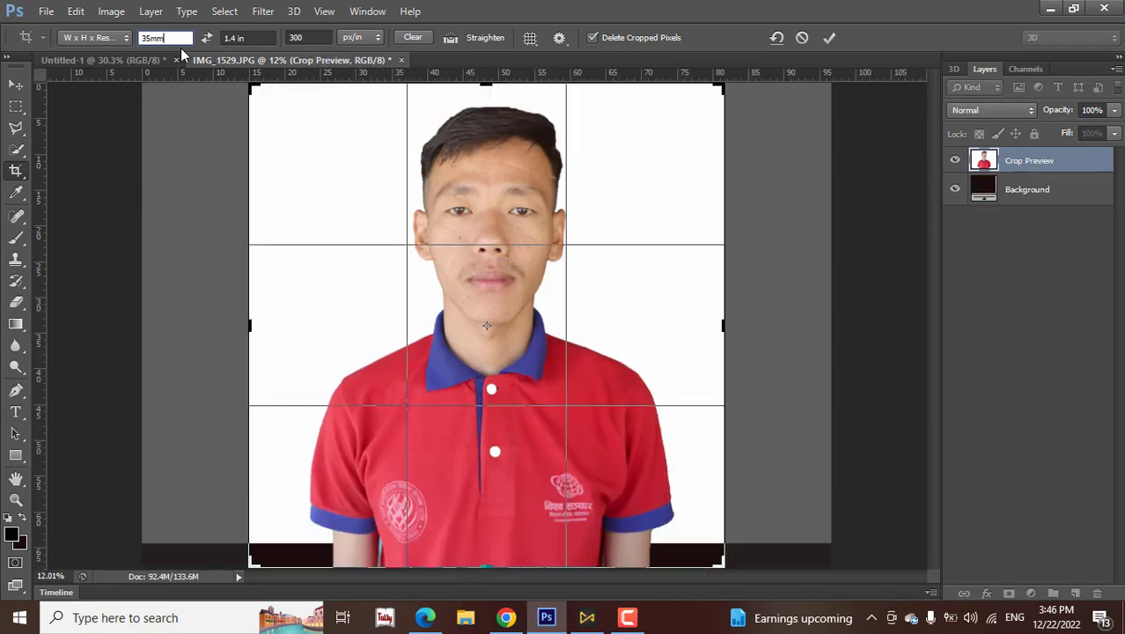
pyautogui.press('Tab')
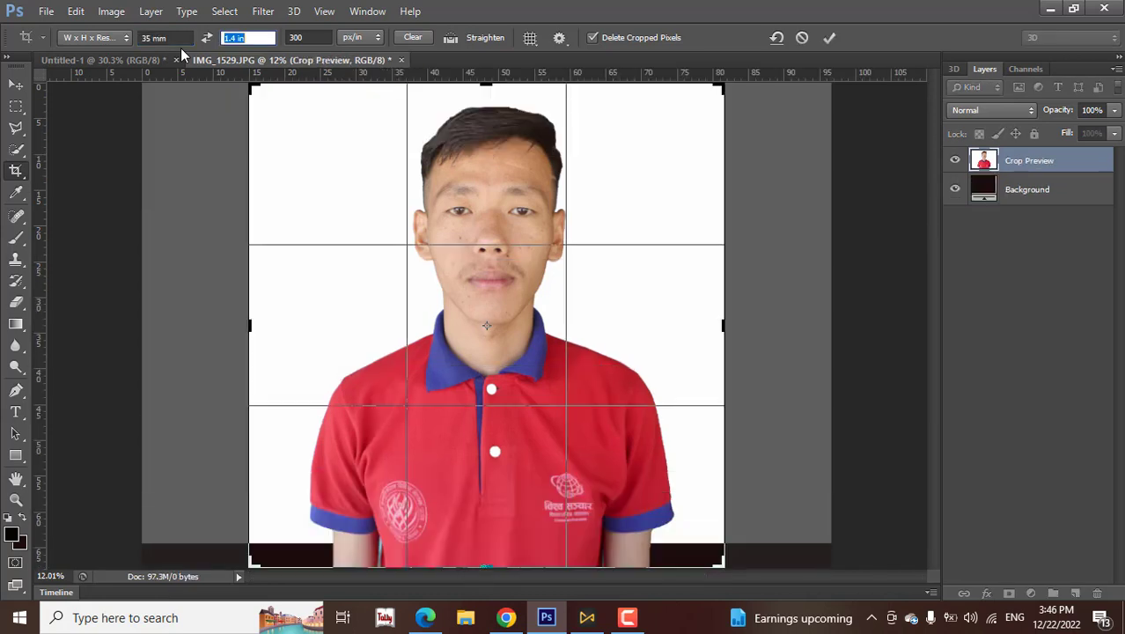
pyautogui.write('45mm')
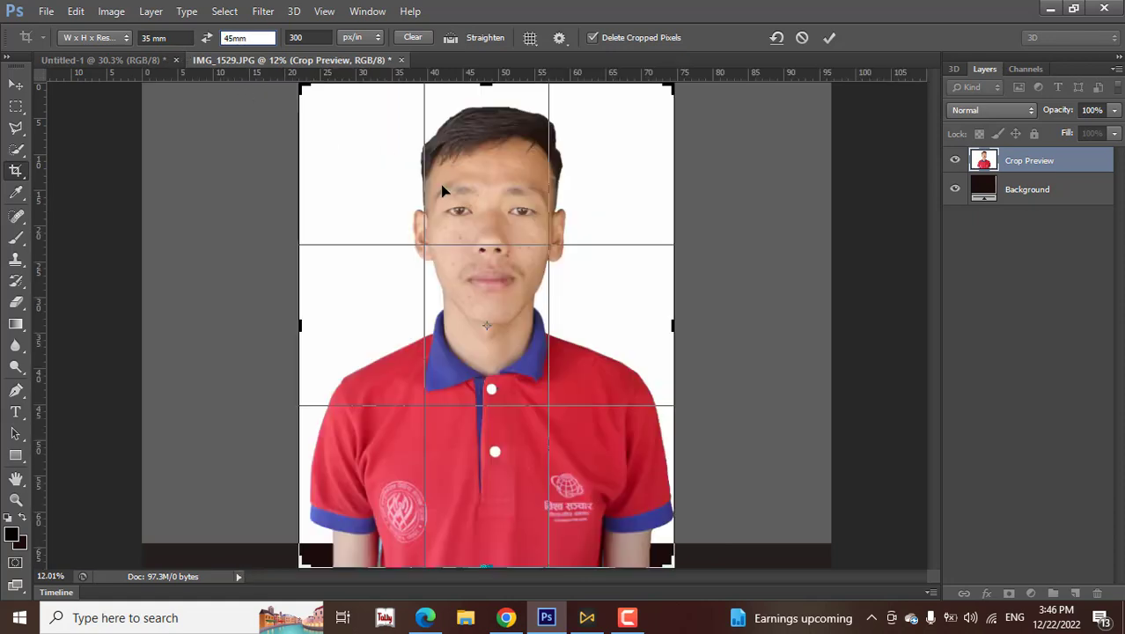
# Tighten the crop frame around the head and shoulders, keeping the face centred, and apply the crop.
pyautogui.moveTo(671, 574); pyautogui.dragTo(616, 491)
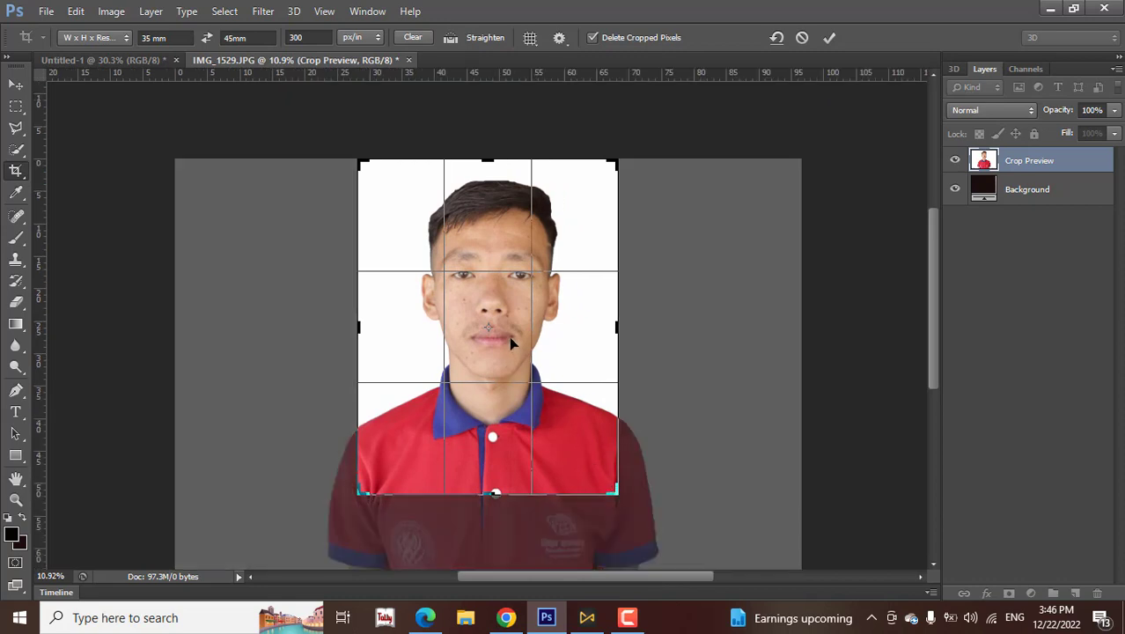
pyautogui.moveTo(507, 343); pyautogui.dragTo(507, 343)
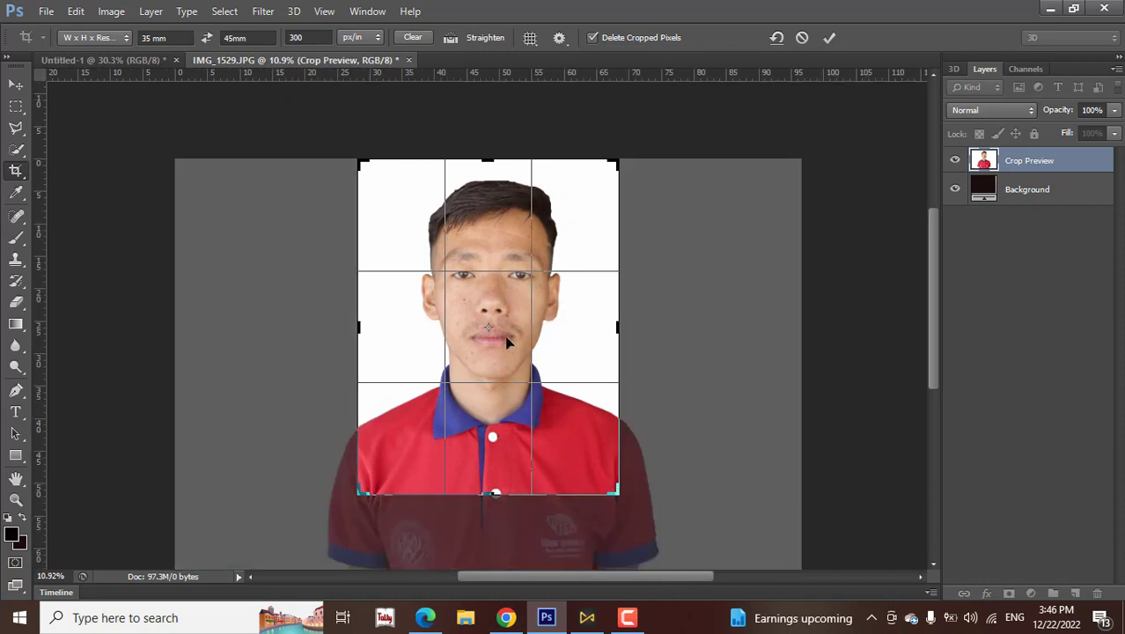
pyautogui.press('Return')
pyautogui.press('v')
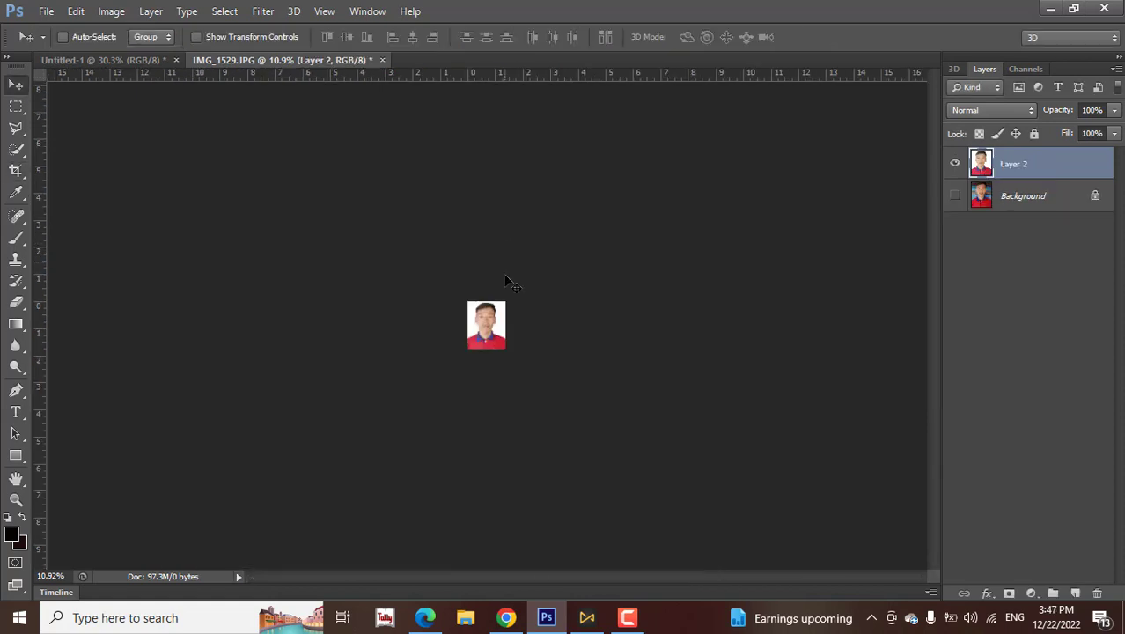
pyautogui.scroll(6, 507, 291)
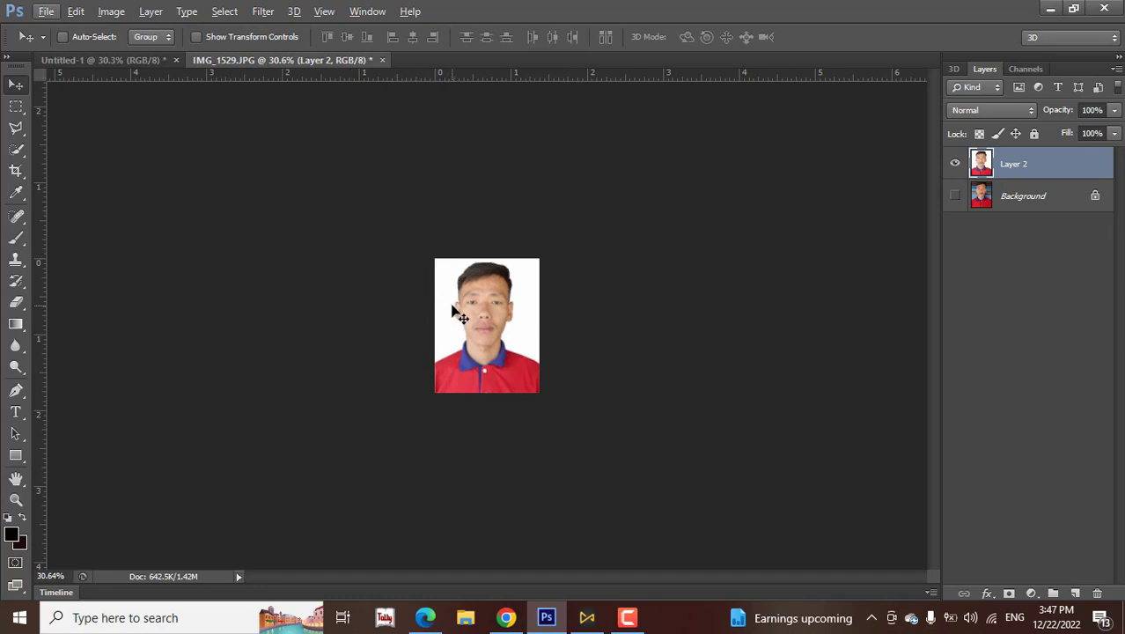
# Activate the Move tool and switch to the Untitled-1 document holding the twelve-portrait sheet.
pyautogui.click(20, 170)
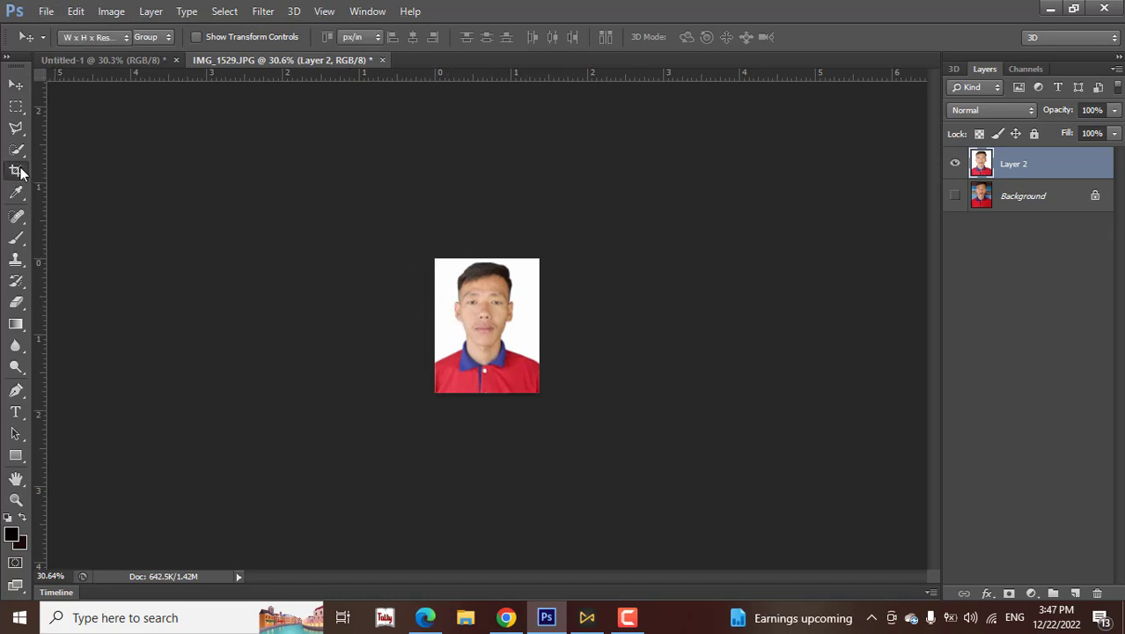
pyautogui.click(16, 85)
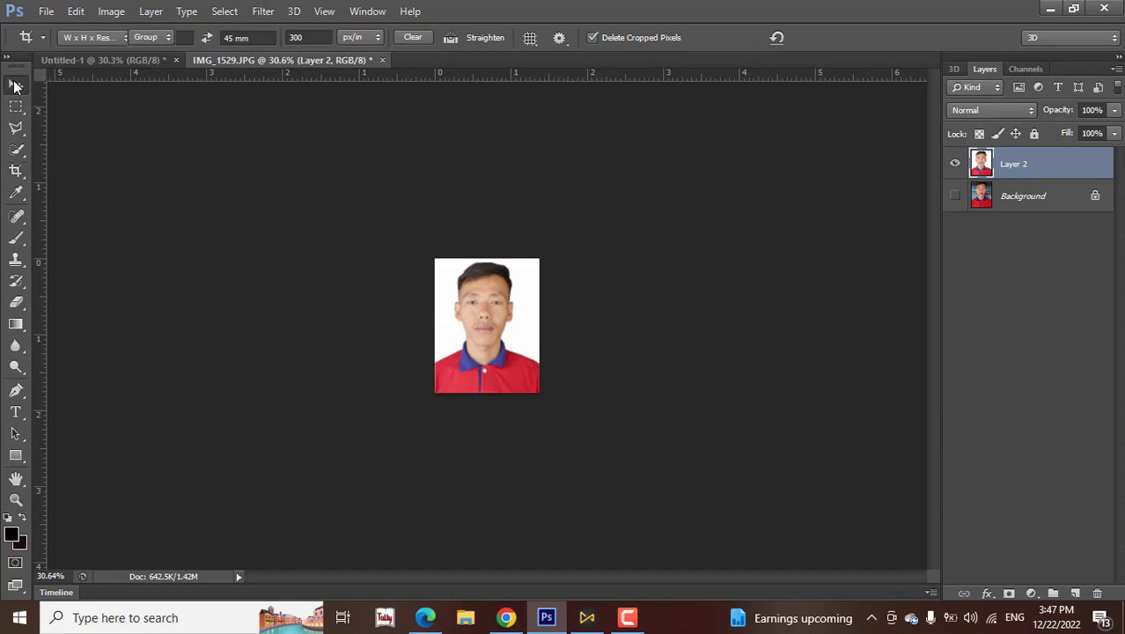
pyautogui.click(96, 58)
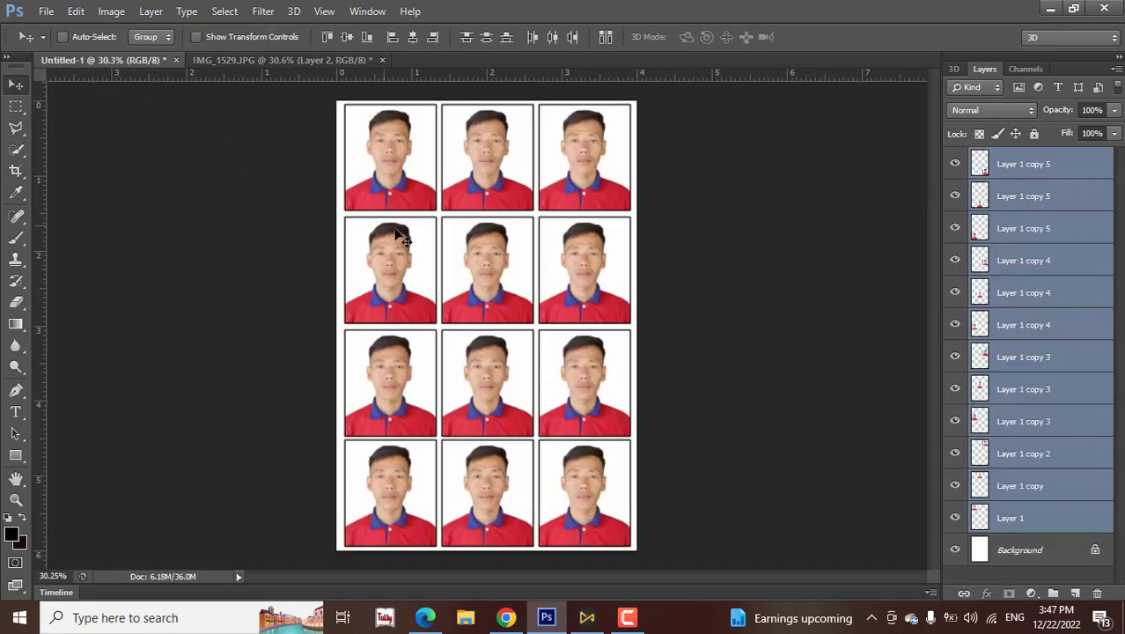